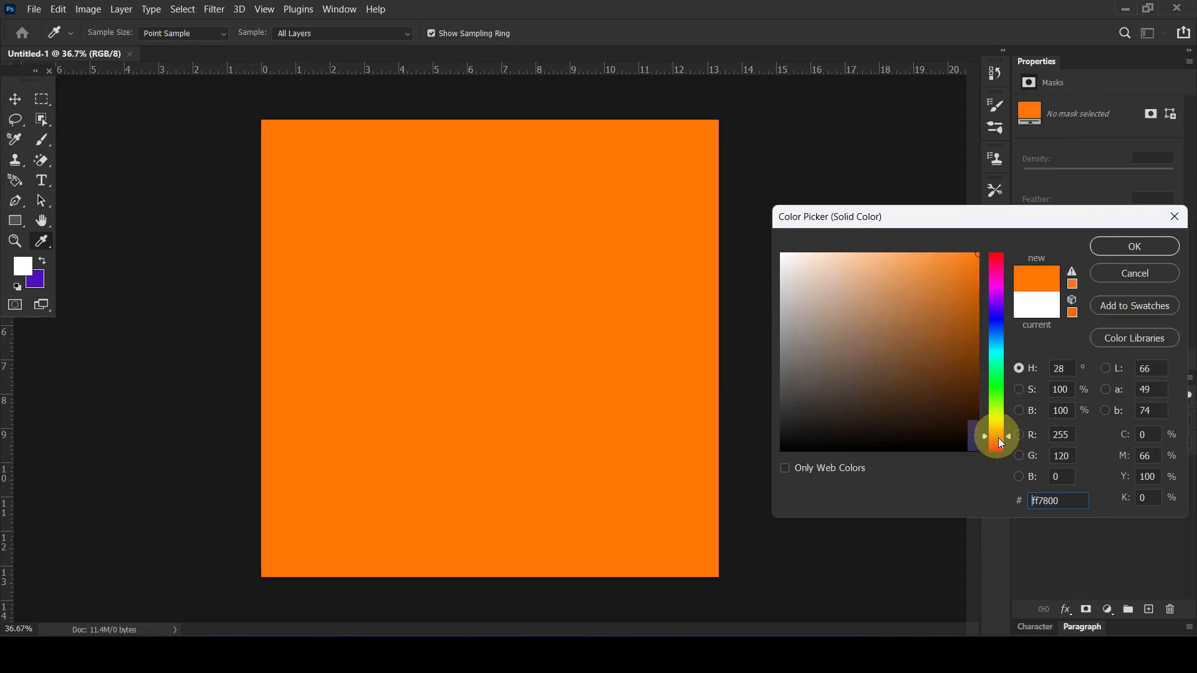
Apply the bright orange colour to the solid color fill layer
left_click(1096, 249)
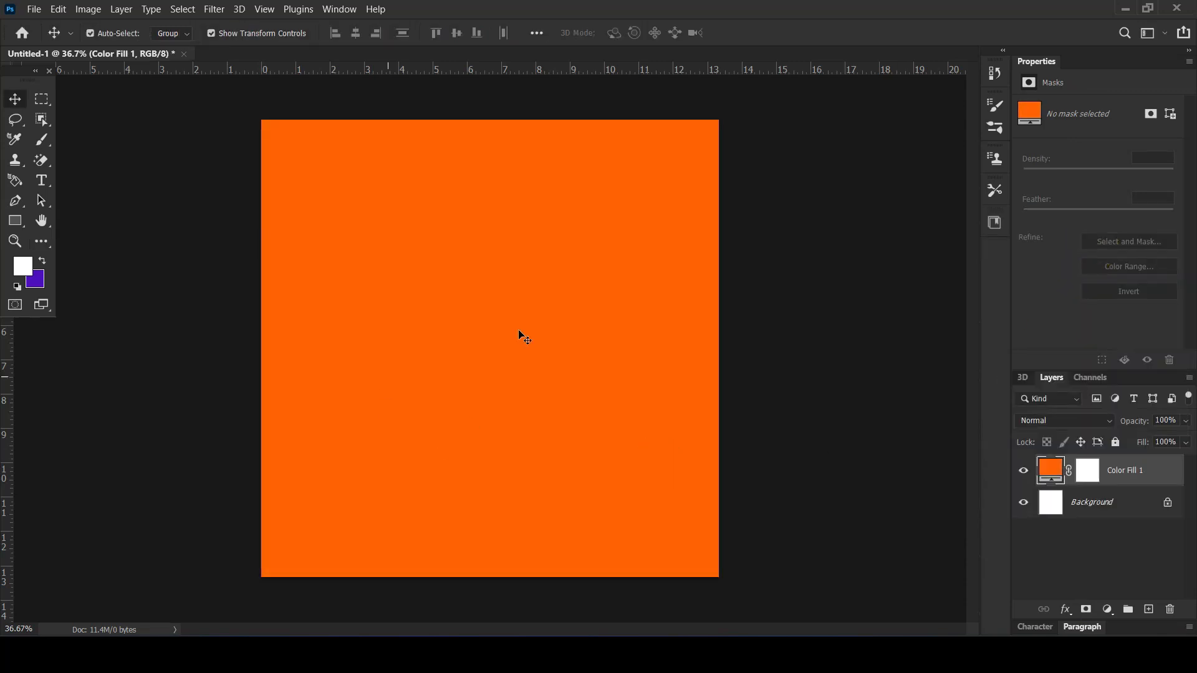
Paint one white dab near the canvas centre on a new layer, using a soft 800 px brush flattened to an ellipse
left_click(36, 139)
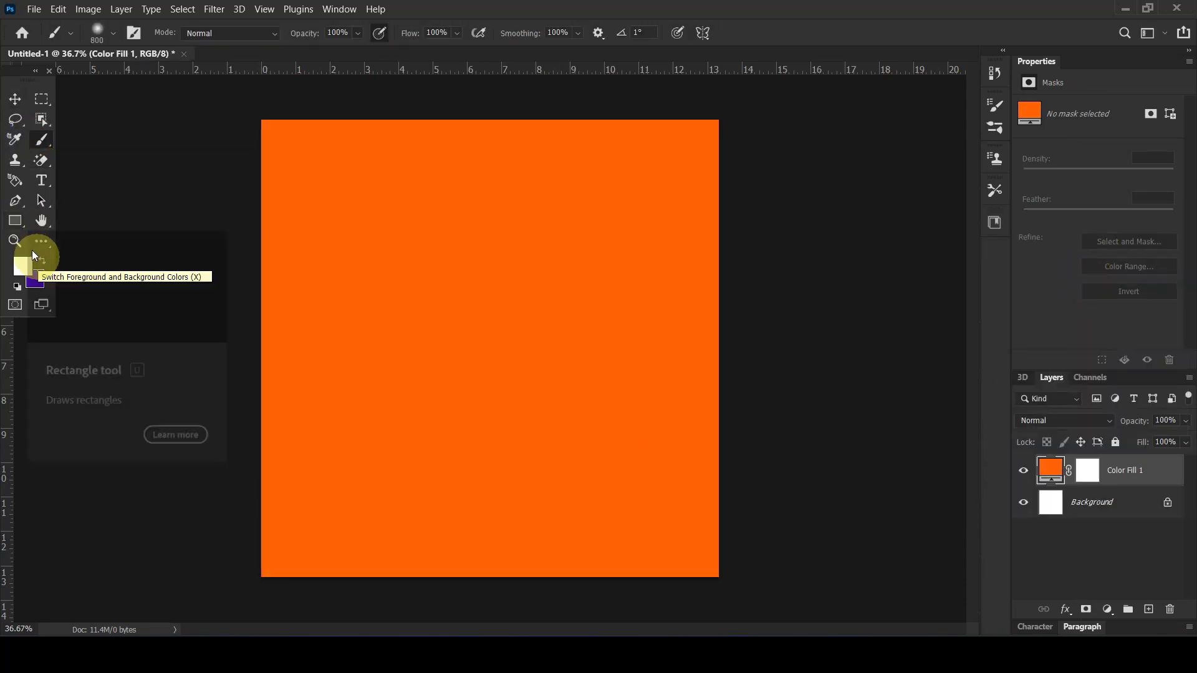
left_click(96, 32)
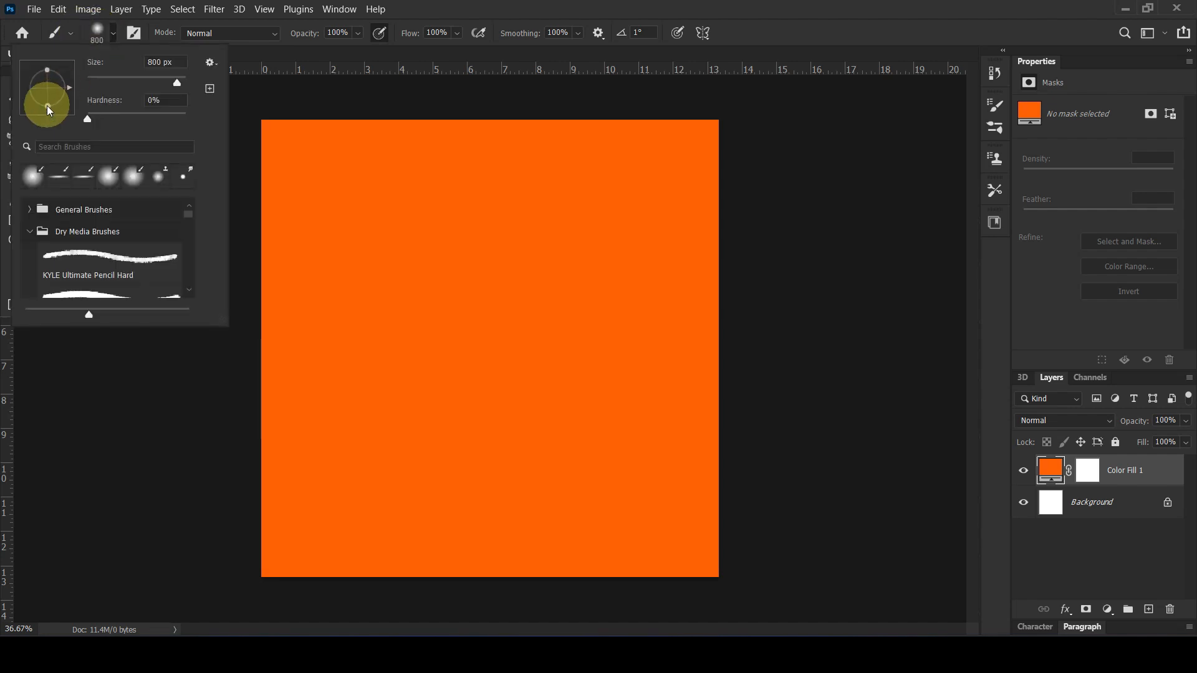
left_click(1154, 458)
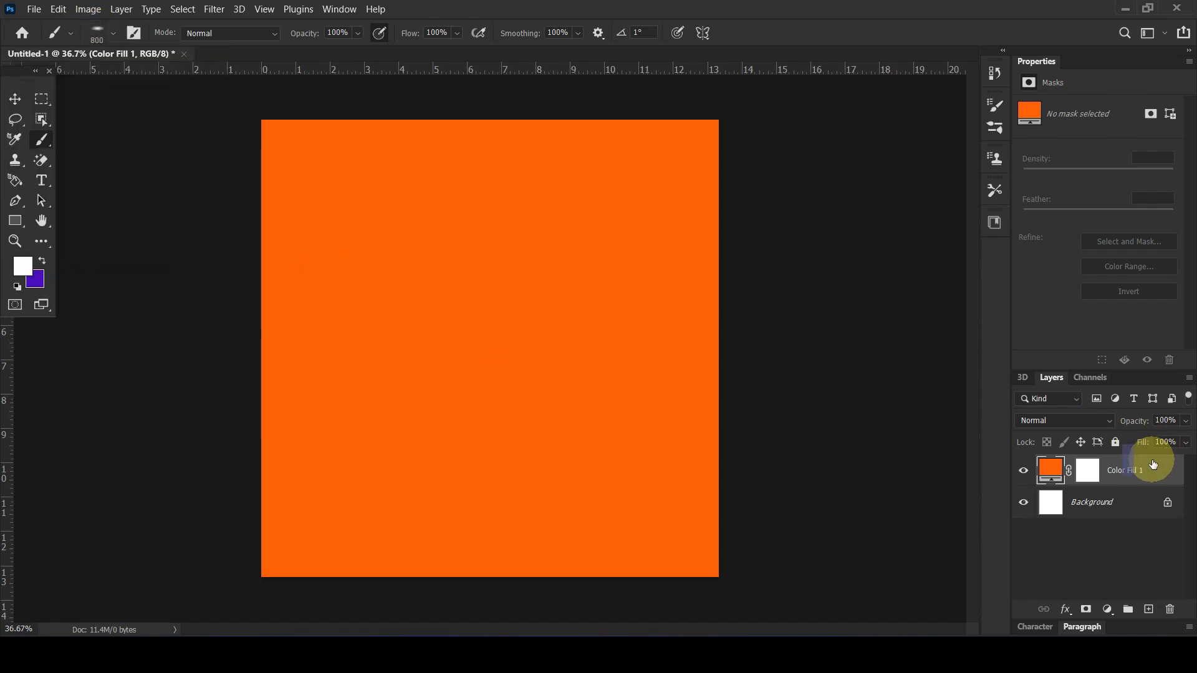
left_click(1149, 609)
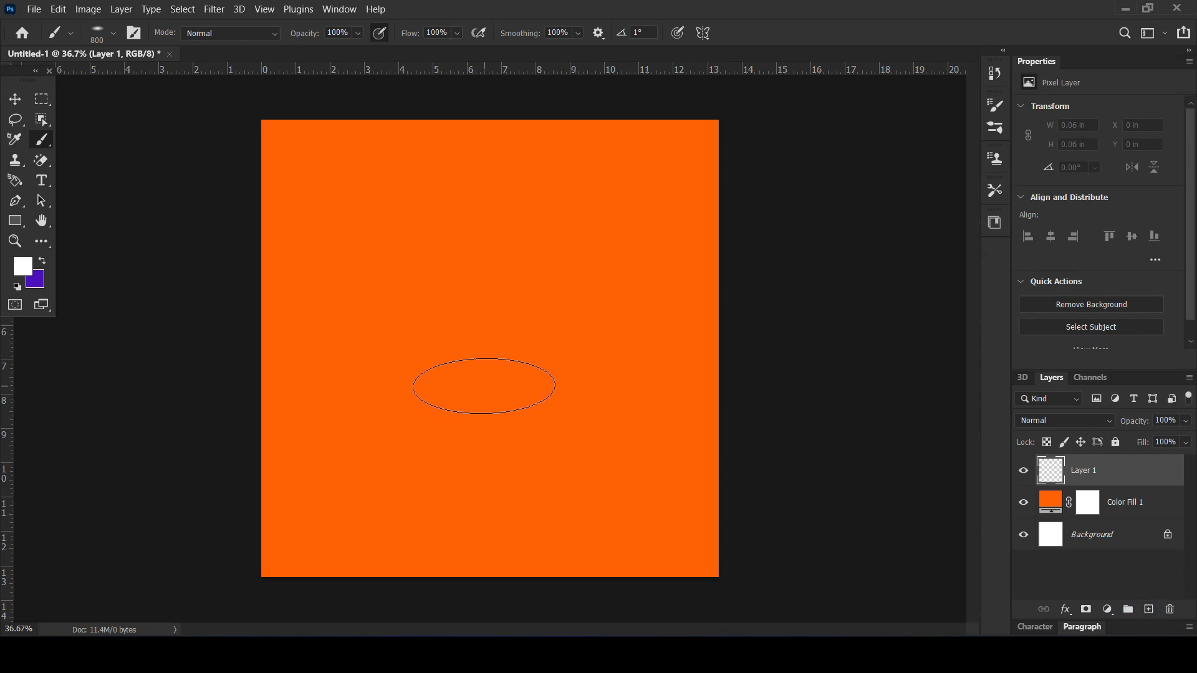
left_click(482, 386)
Stretch the white glow to about 29.02 in wide and 10.88 in high, extending past both sides of the canvas
left_click(15, 99)
left_click_drag(633, 326, 1013, 234)
left_click_drag(482, 362, 488, 375)
left_click_drag(491, 205, 490, 270)
left_click_drag(530, 412, 527, 406)
left_click_drag(490, 268, 490, 211)
key("Return")
Set the glow layer's blend mode to Overlay and deselect the layer
left_click(1063, 421)
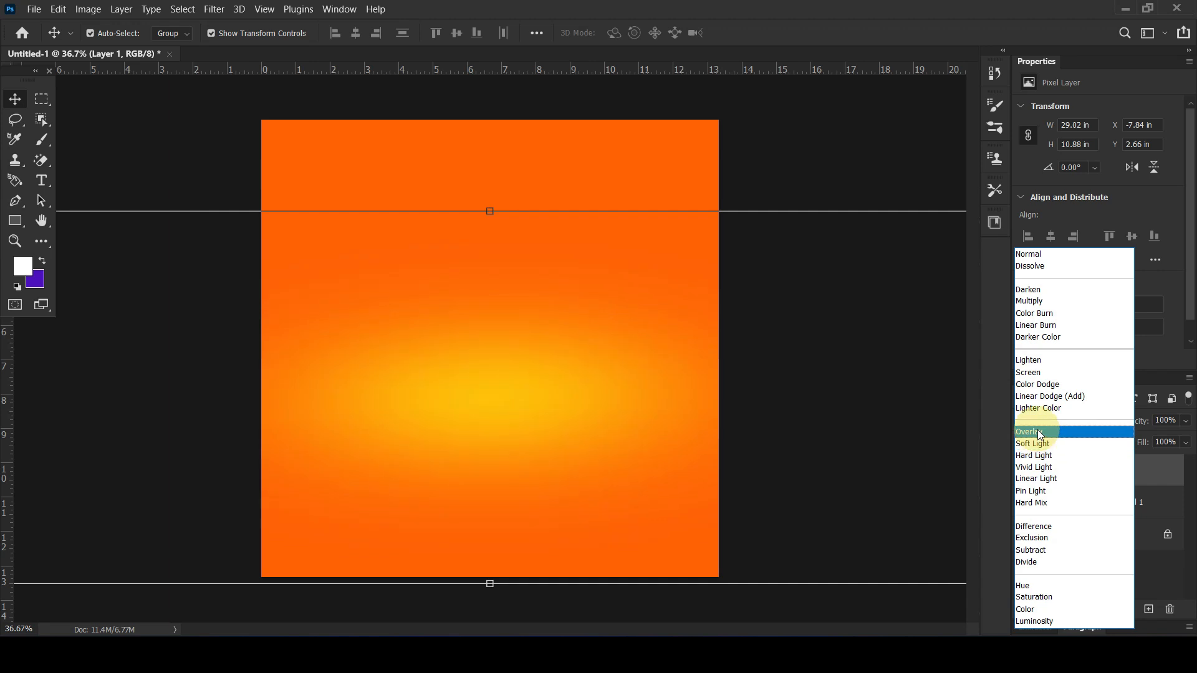
left_click(1039, 434)
left_click(791, 144)
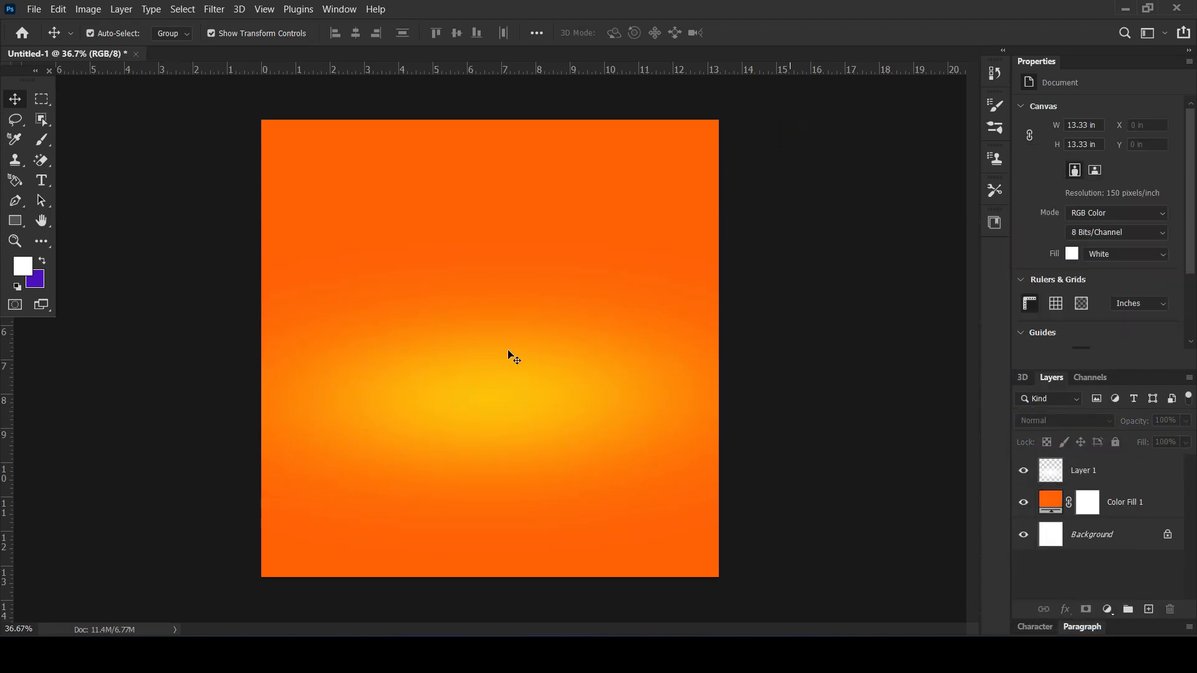
Place shoe 02.png at the canvas centre, scaled to about 8.22 × 6.59 in, and rasterize its layer
key("alt+Tab")
left_click_drag(300, 252, 434, 564)
left_click_drag(718, 120, 668, 201)
left_click_drag(523, 347, 524, 338)
key("Return")
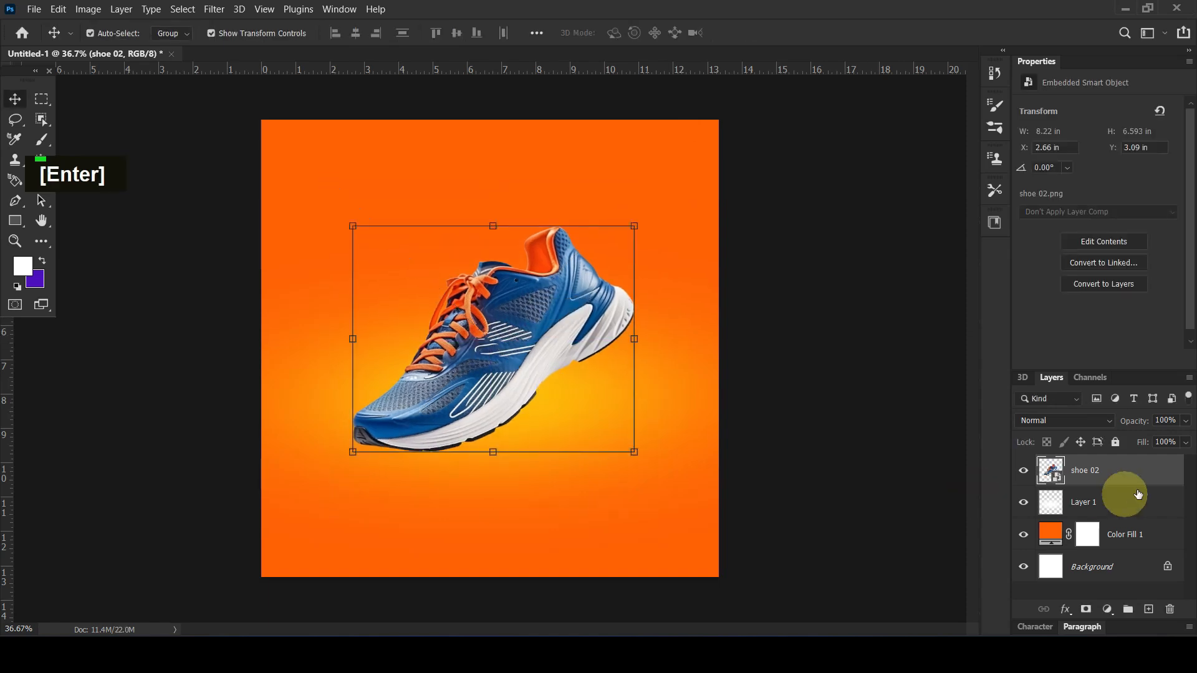
right_click(1116, 480)
left_click(1046, 288)
Try other blend modes on the glow layer, choose Overlay, and stretch the glow upward to about 12.48 in high
left_click(678, 403)
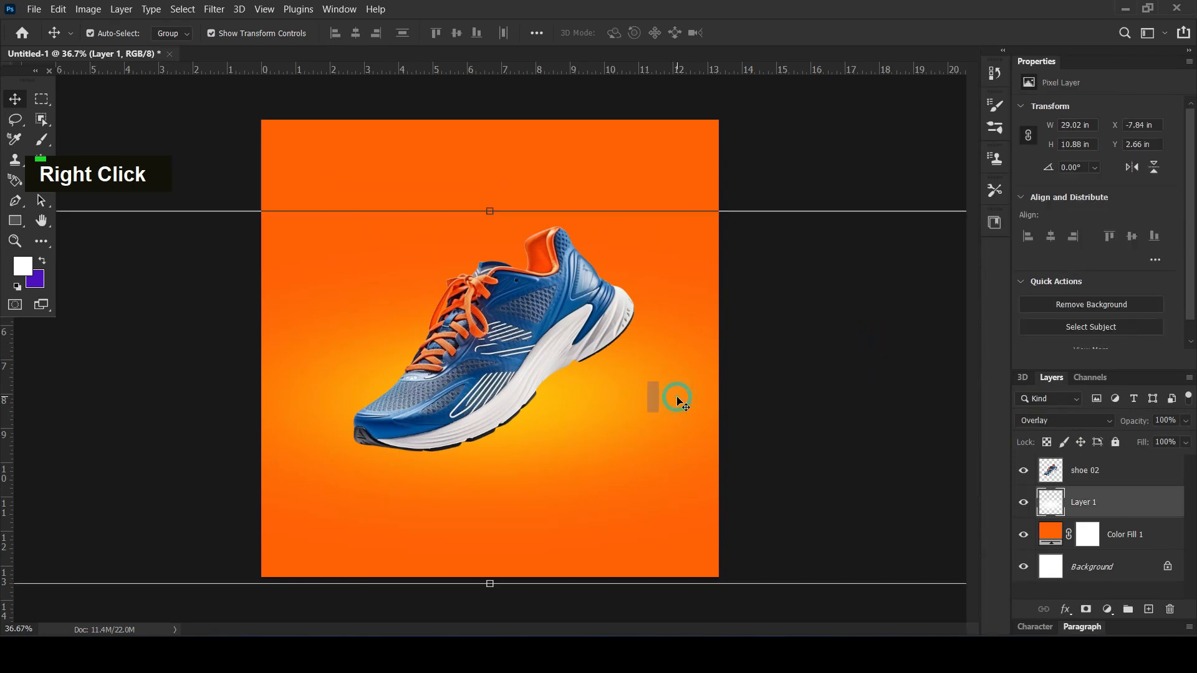
left_click(1060, 420)
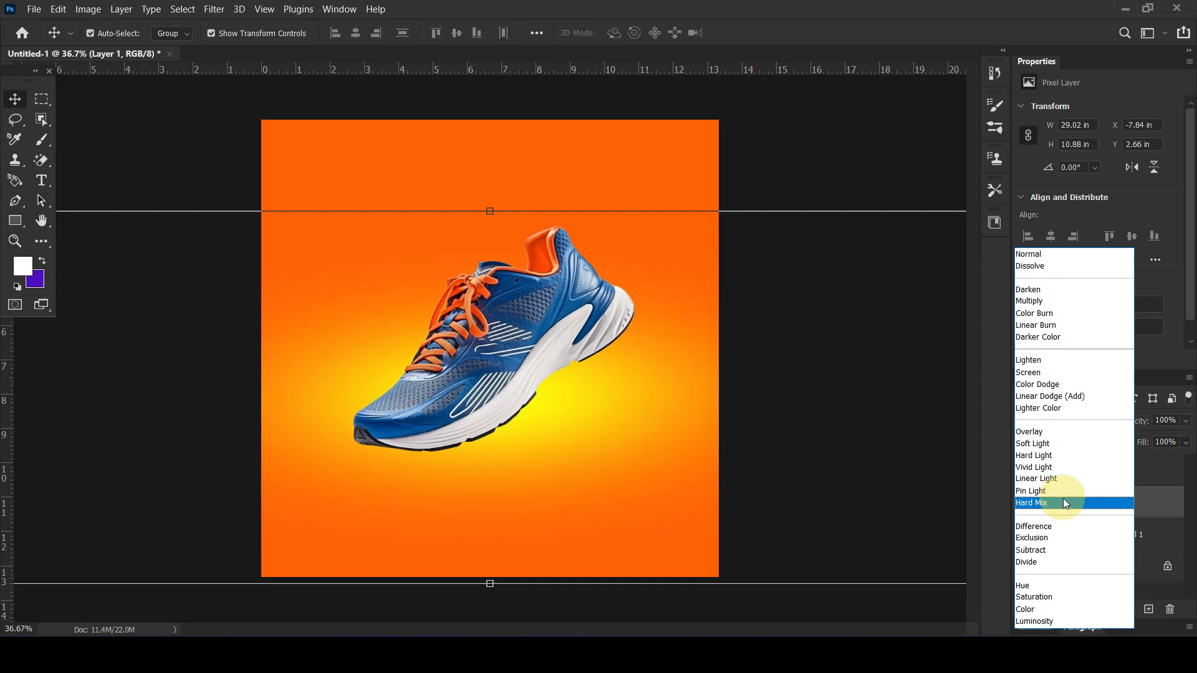
left_click(1057, 432)
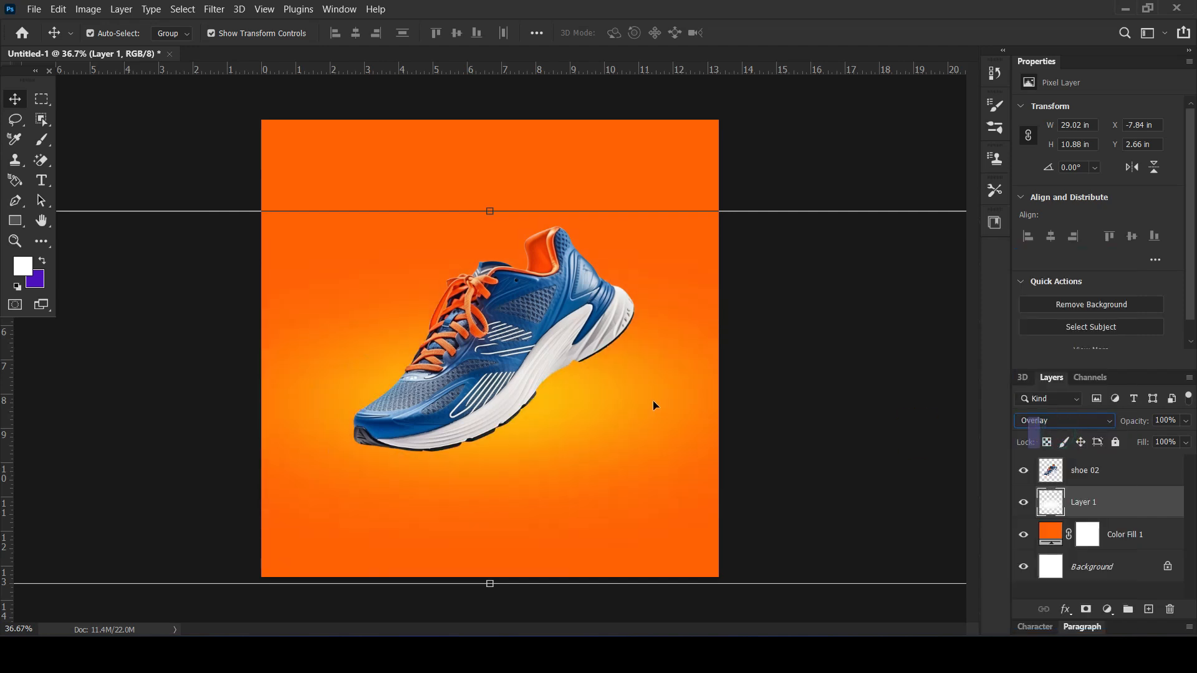
left_click(491, 211)
left_click_drag(491, 210, 502, 156)
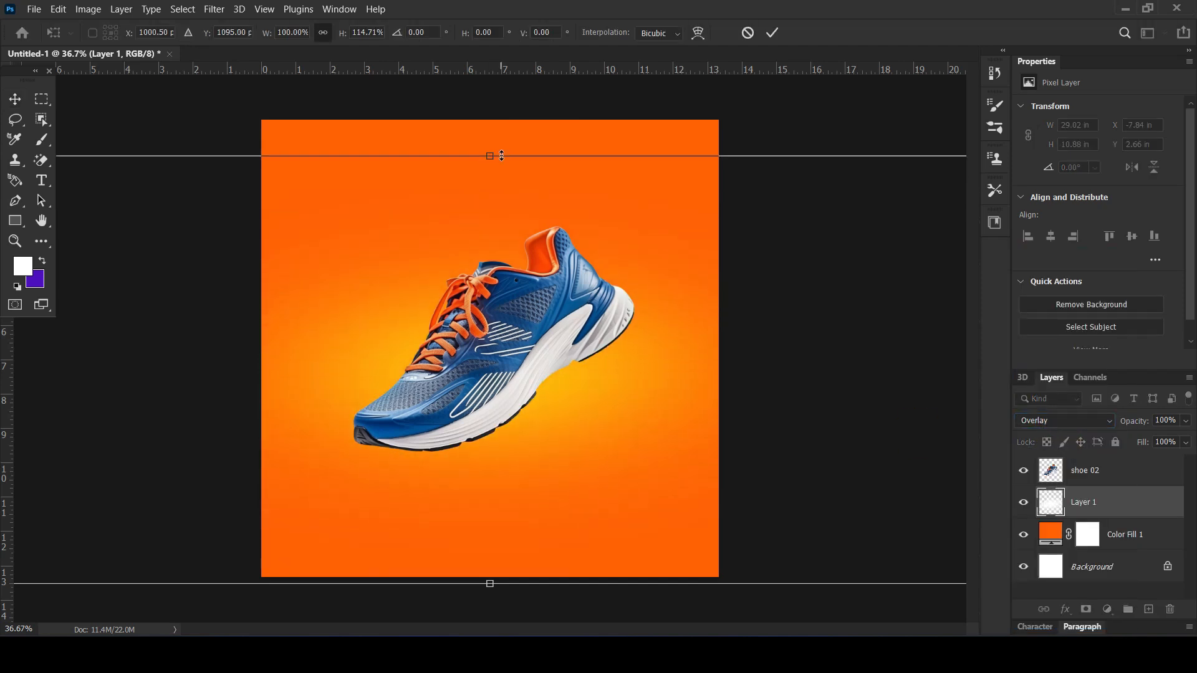
key("Return")
Add a new layer between the glow and the shoe and set the foreground colour to black (000000)
left_click(1146, 607)
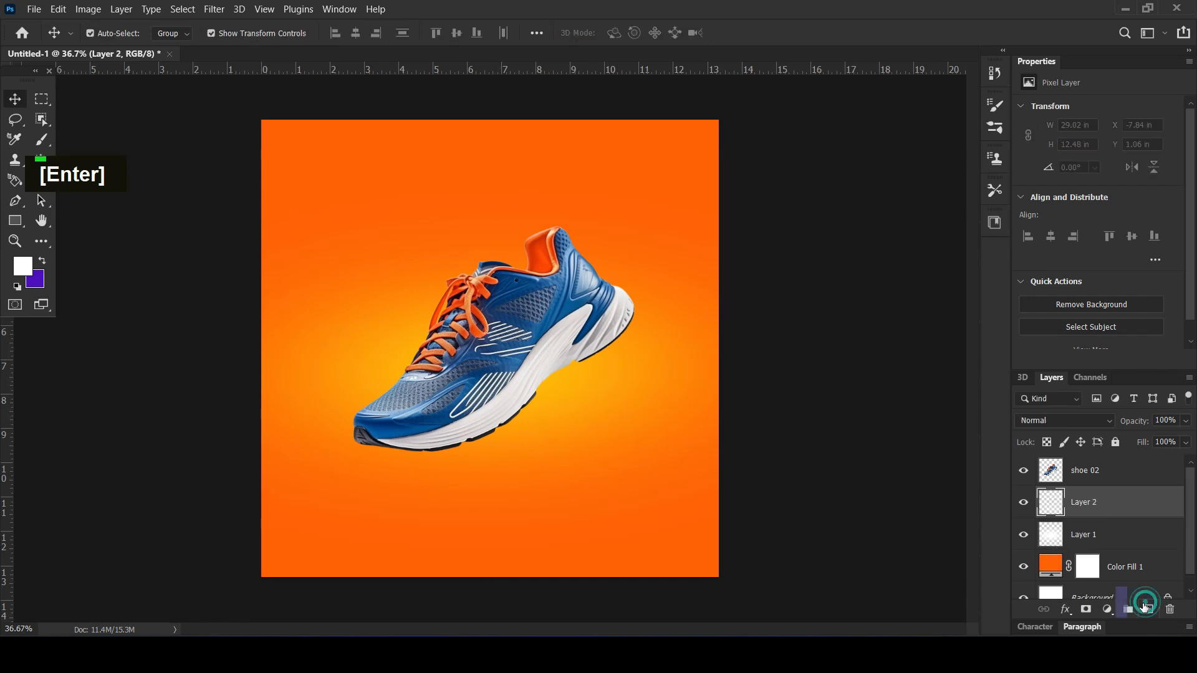
left_click(22, 266)
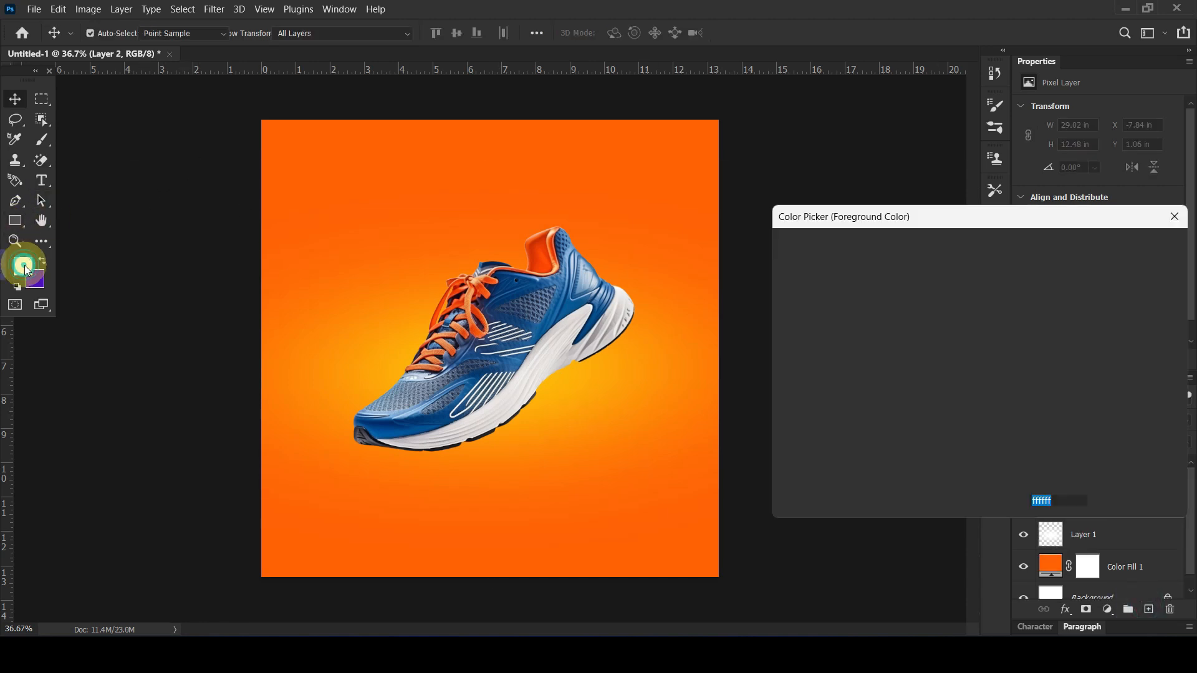
left_click_drag(801, 433, 774, 461)
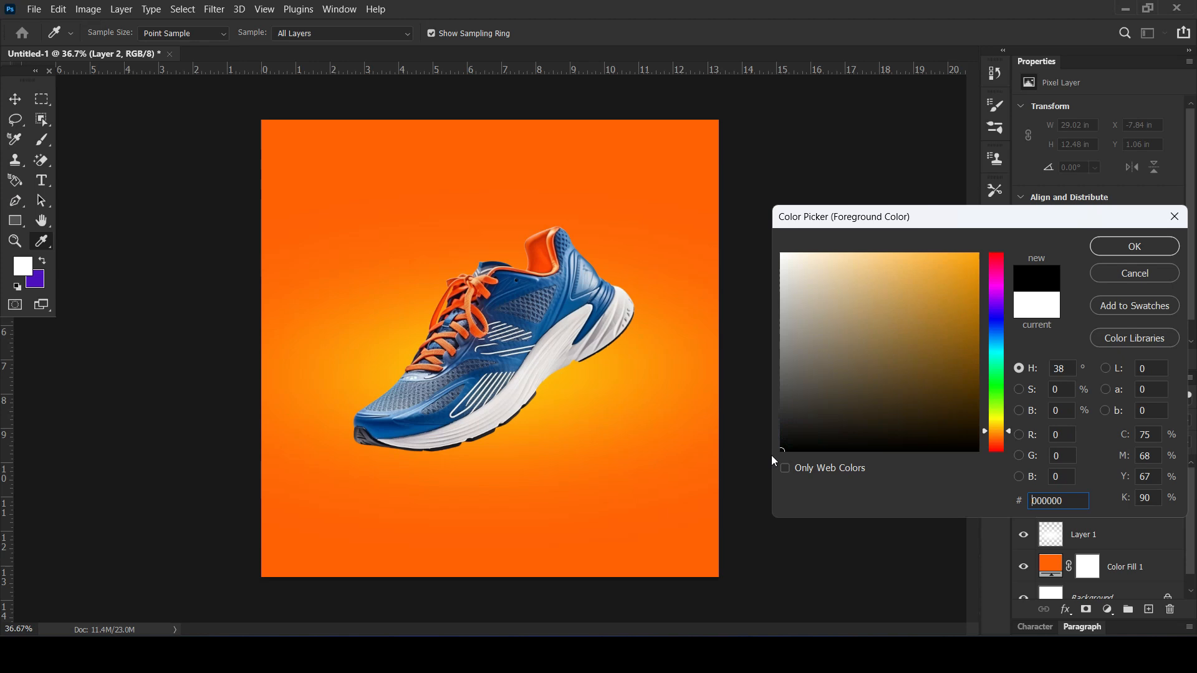
left_click(1120, 253)
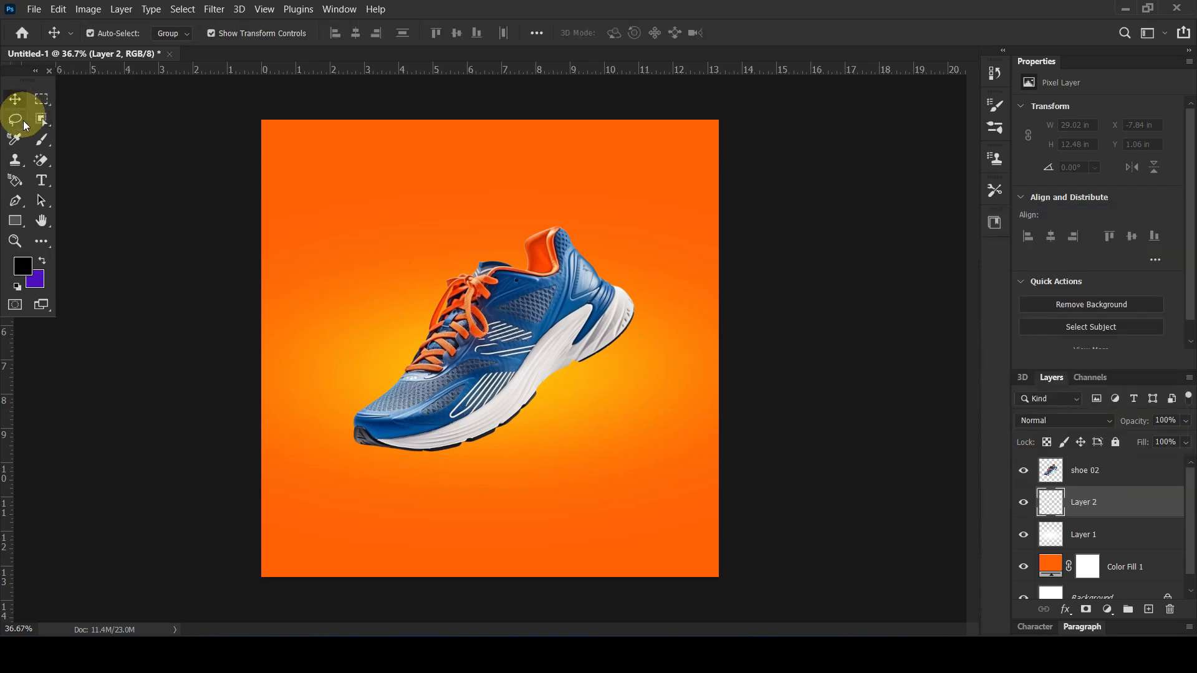
Flatten the brush tip to a very thin ellipse and paint a black contact shadow beneath the shoe's toe
left_click(41, 138)
left_click(101, 38)
left_click_drag(52, 96, 48, 90)
key("Return")
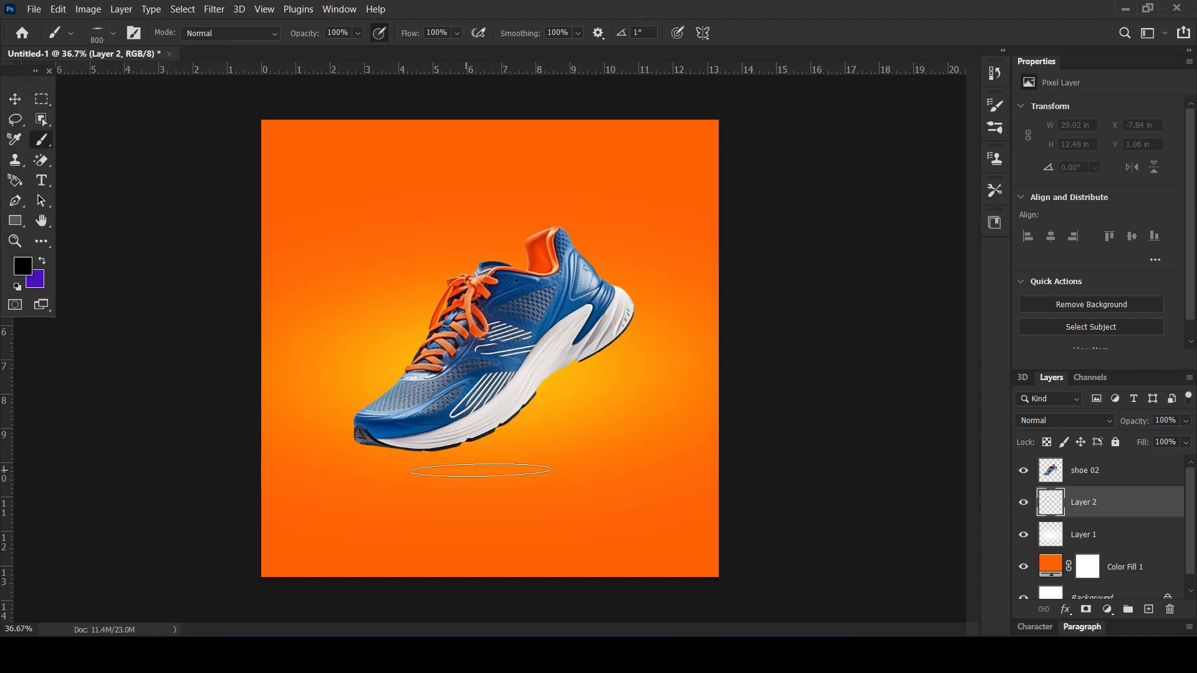
left_click_drag(376, 444, 492, 442)
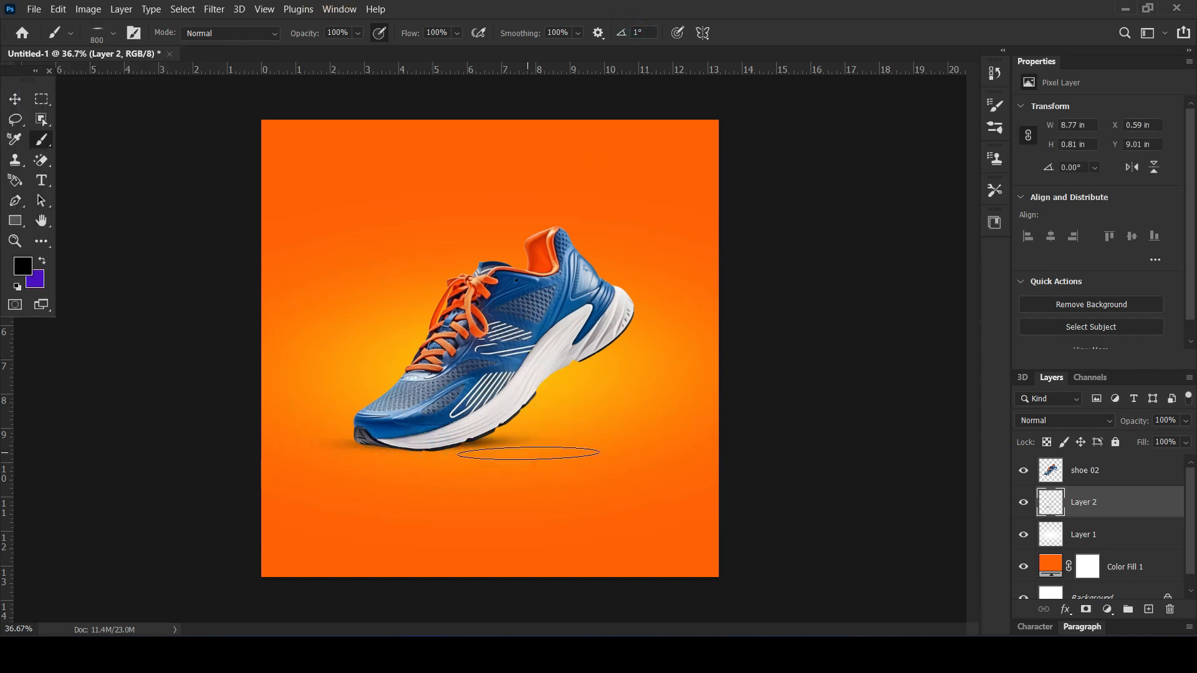
Add another new layer and place it directly beneath the toe shadow layer
key("bracketleft")
key("bracketleft")
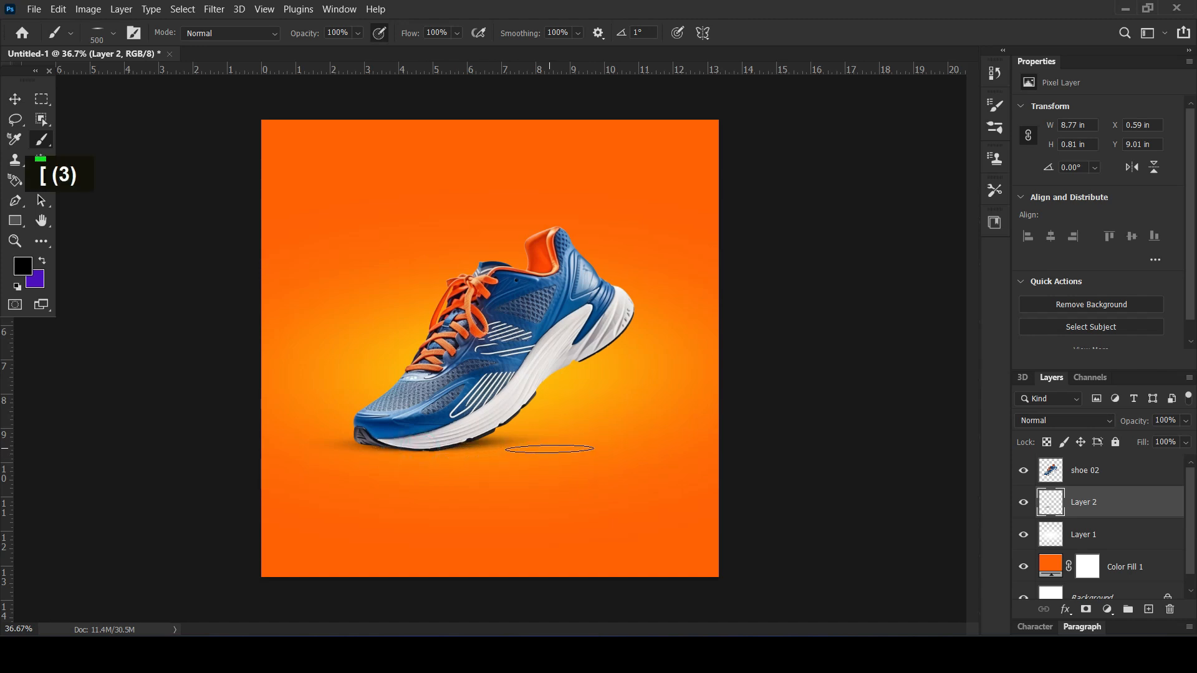
key("bracketright")
key("bracketright")
left_click(1149, 609)
left_click_drag(1121, 509, 1113, 548)
Paint a wider black shadow under the raised heel with the brush enlarged beyond 1000 px, and set its layer opacity to 37%
key("bracketright")
key("bracketright")
key("bracketright")
key("bracketright")
key("bracketright")
key("bracketright")
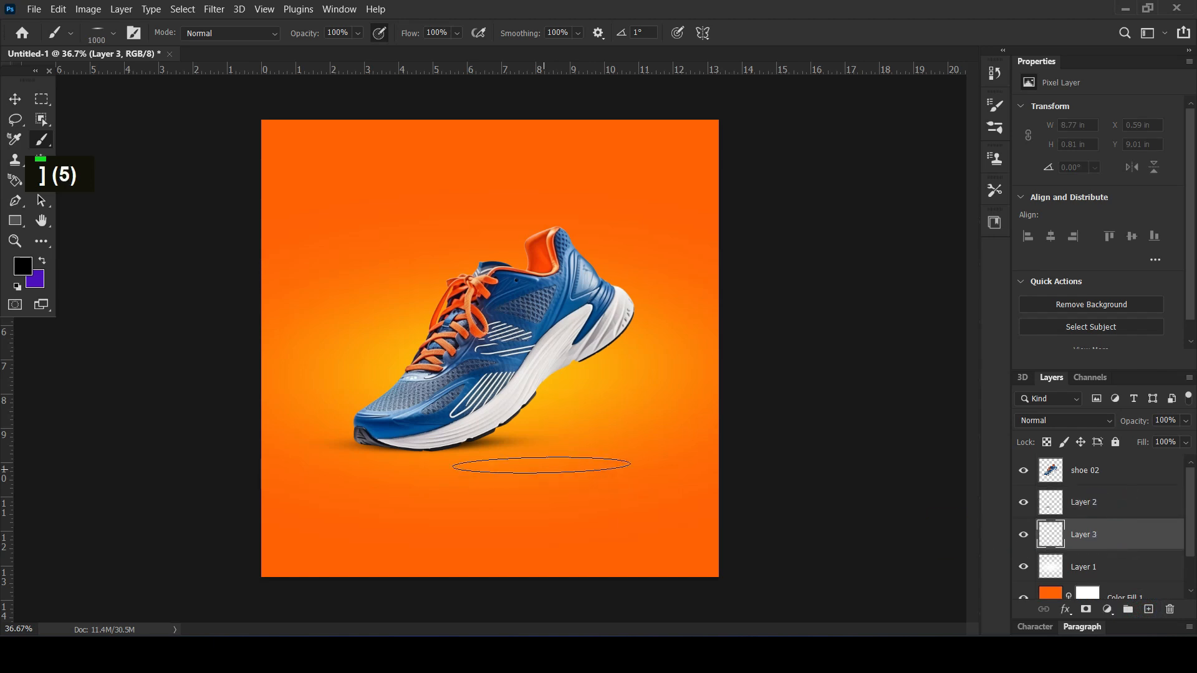
left_click(531, 439)
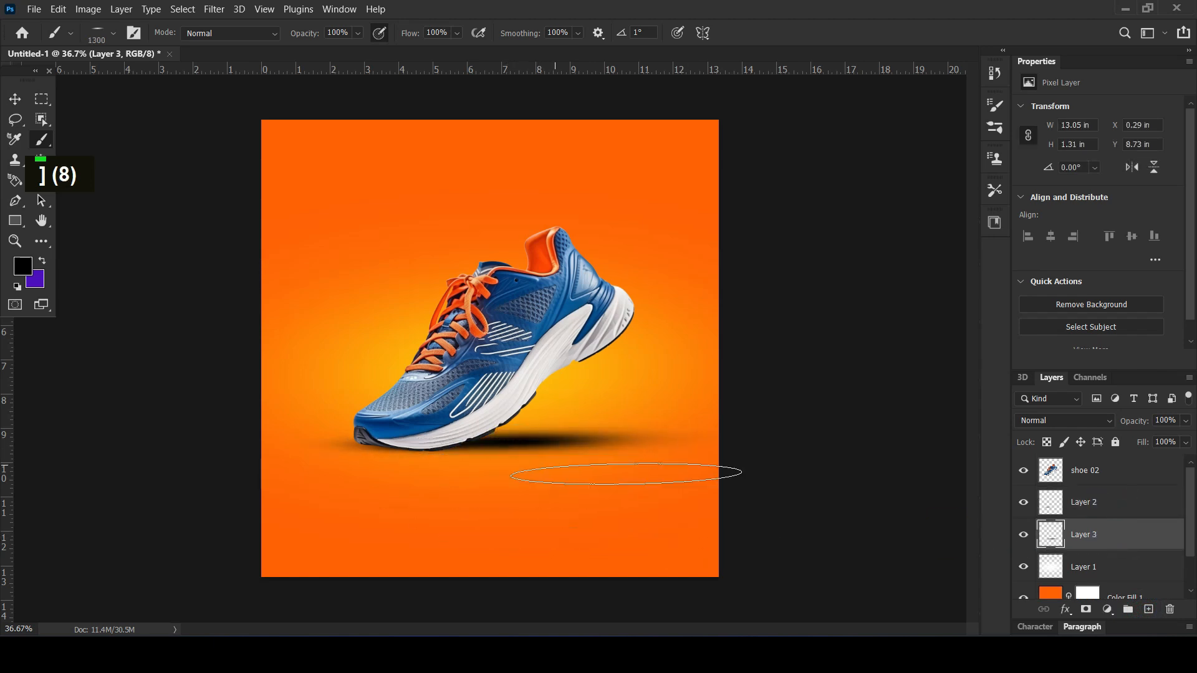
left_click_drag(1122, 428, 1099, 431)
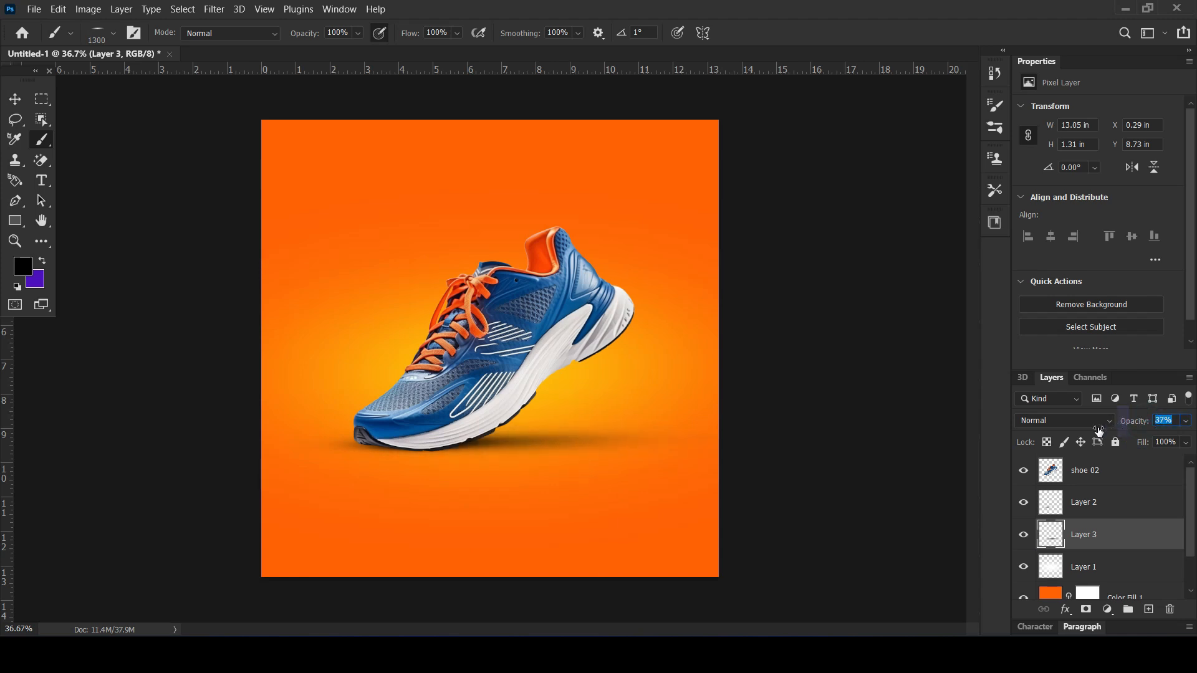
Nudge the toe shadow layer slightly down to a Y position of 9.08 in
left_click(1098, 507)
key("shift+Down")
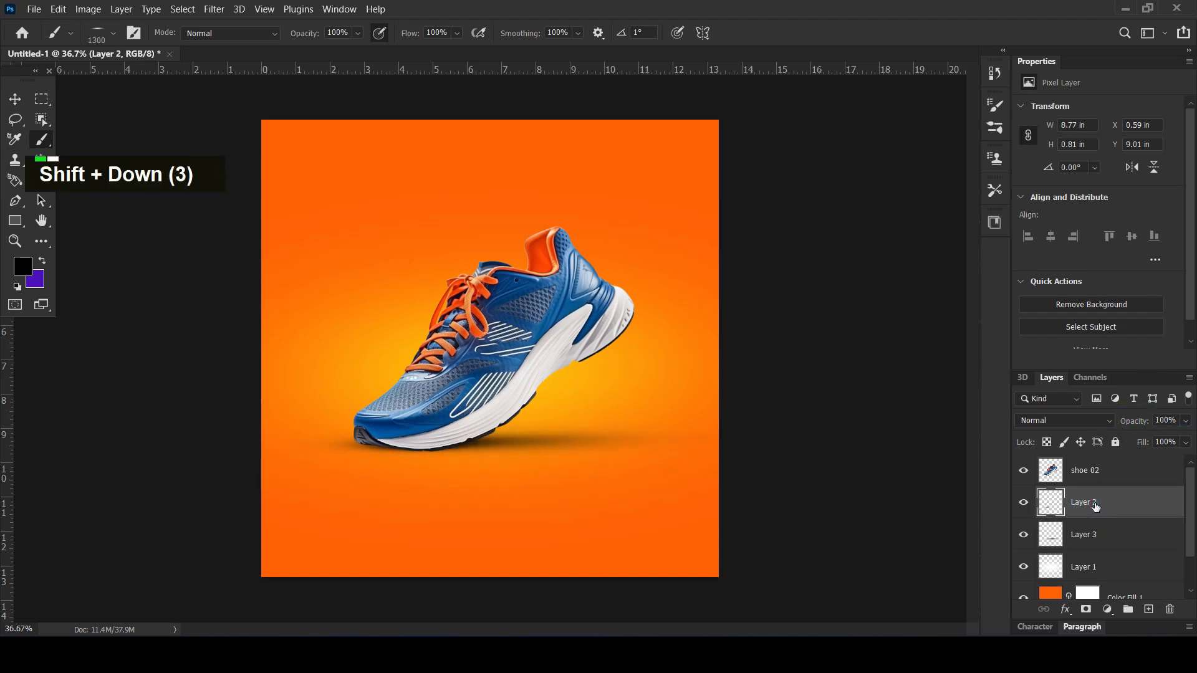
key("v")
key("shift+Down")
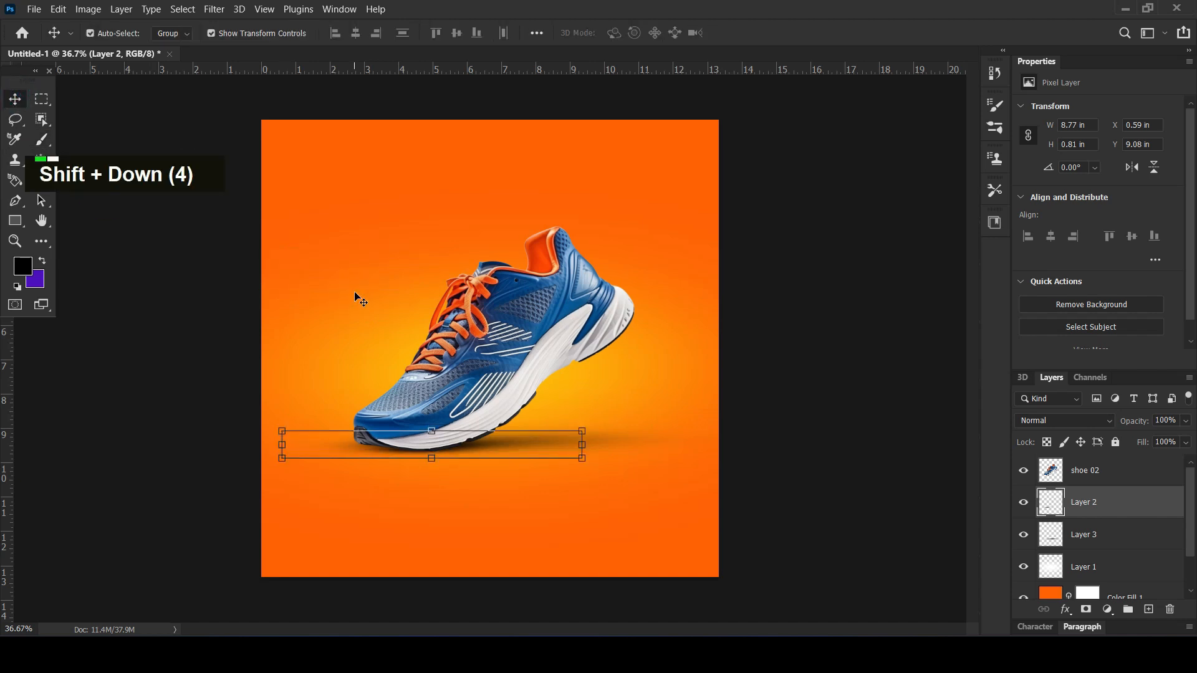
Warp the heel shadow layer, pulling its middle toward the toe and flaring its outer end past the canvas edge
left_click(1105, 536)
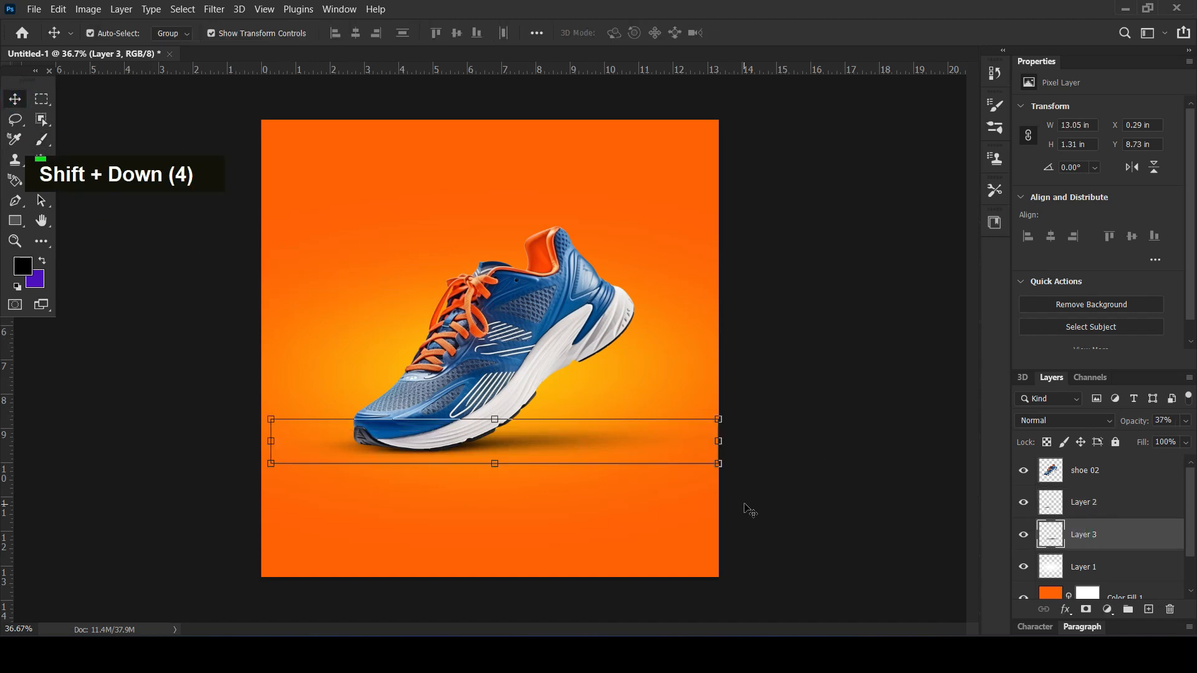
key("ctrl+t")
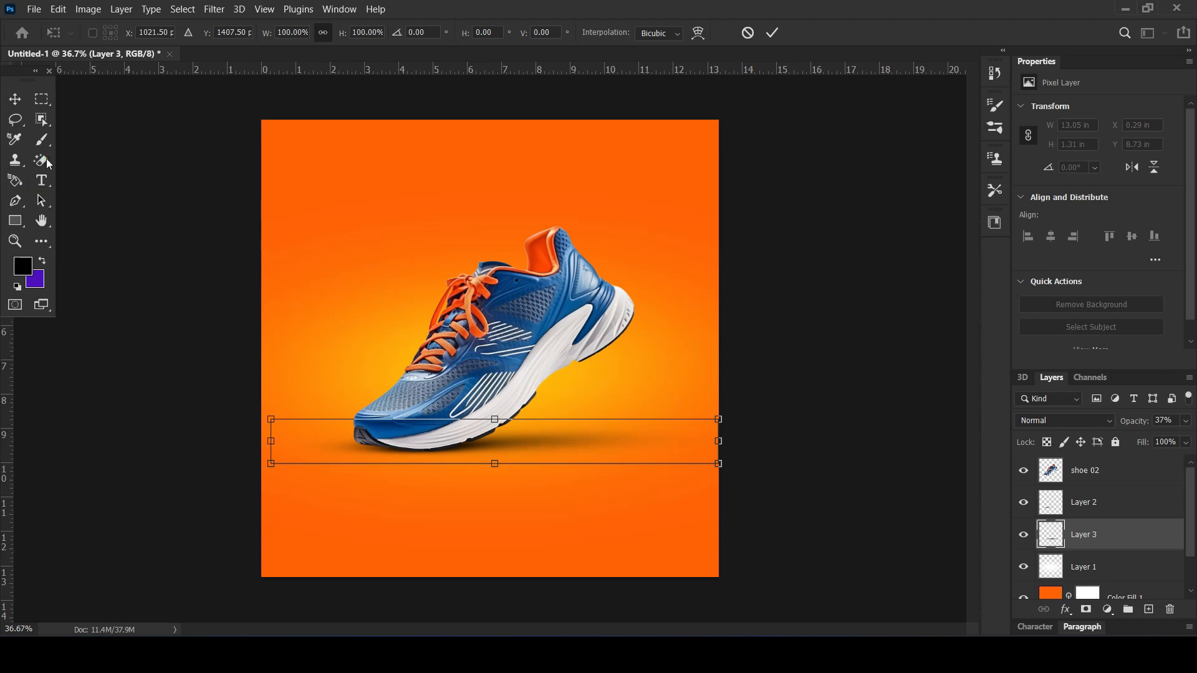
left_click(712, 34)
left_click_drag(570, 441, 552, 441)
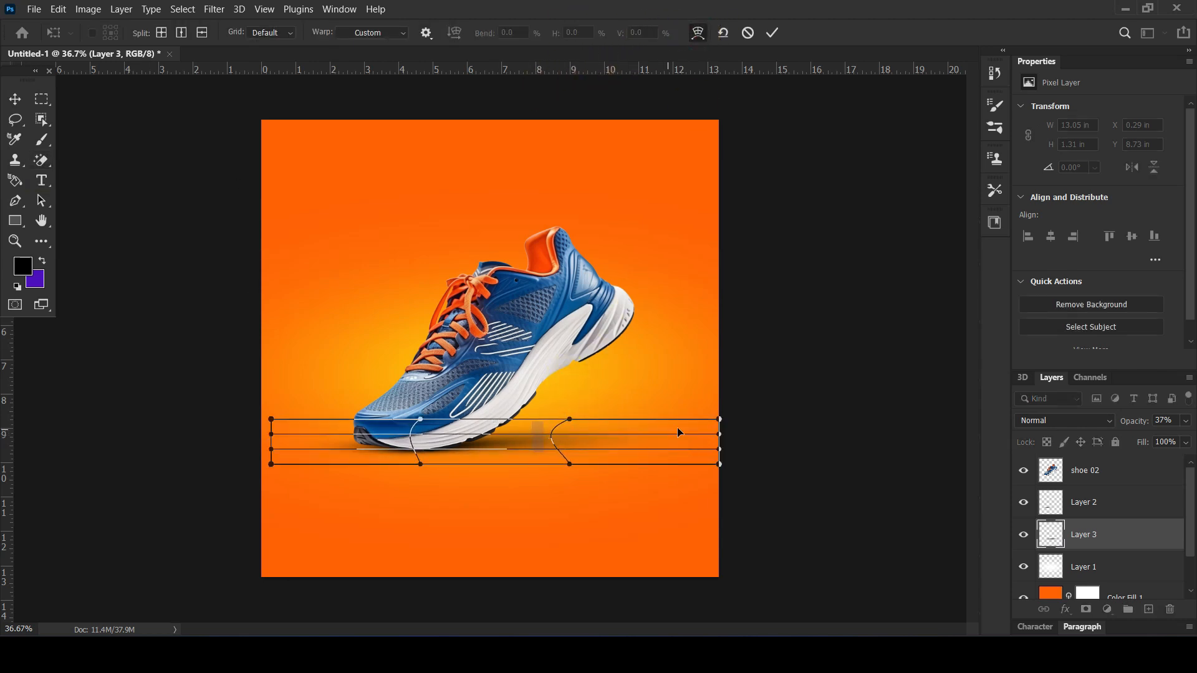
left_click_drag(722, 419, 806, 410)
left_click_drag(724, 465, 801, 477)
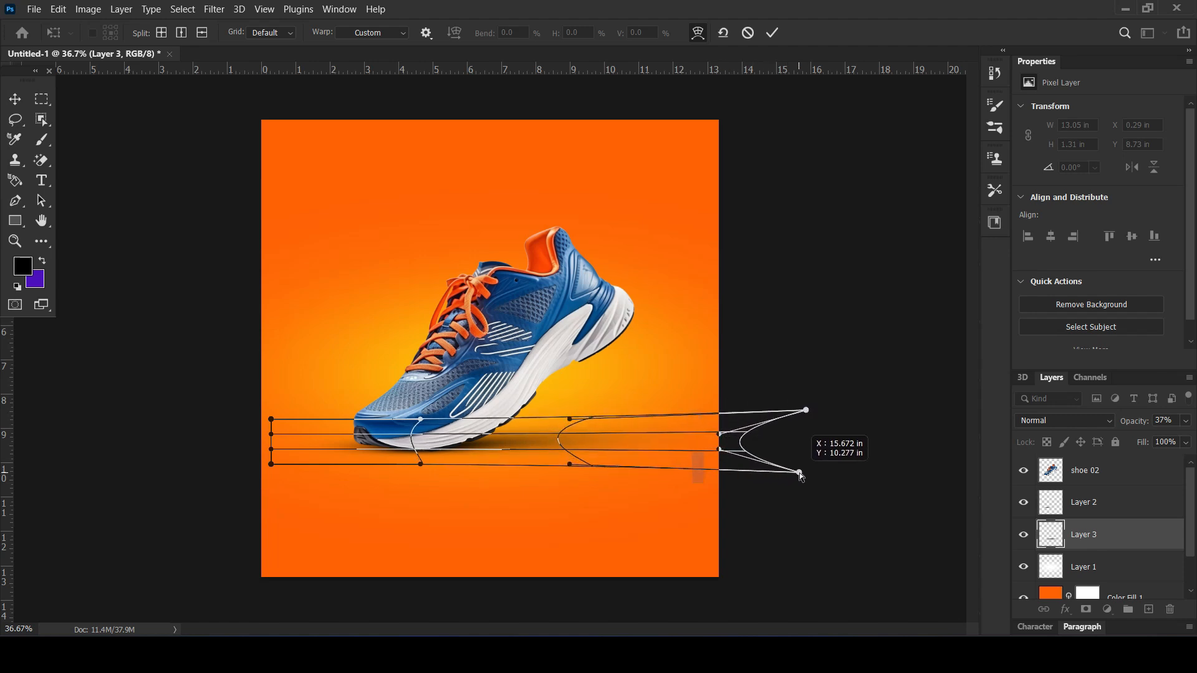
left_click_drag(560, 446, 560, 447)
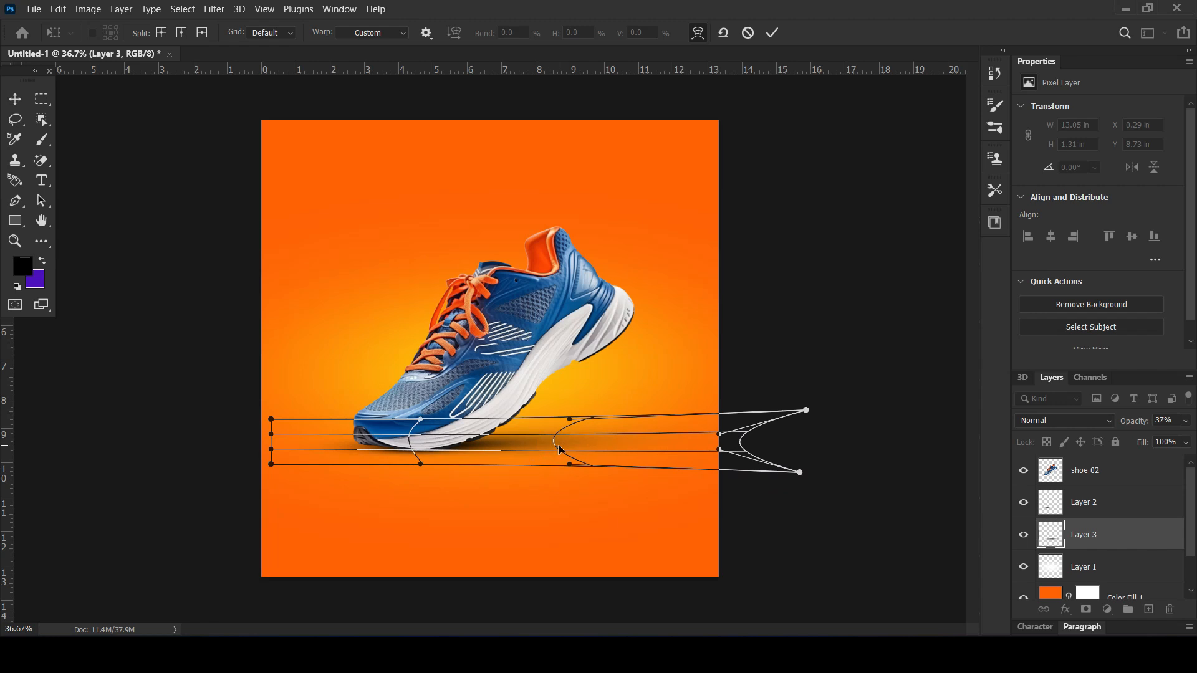
key("Return")
left_click(830, 320)
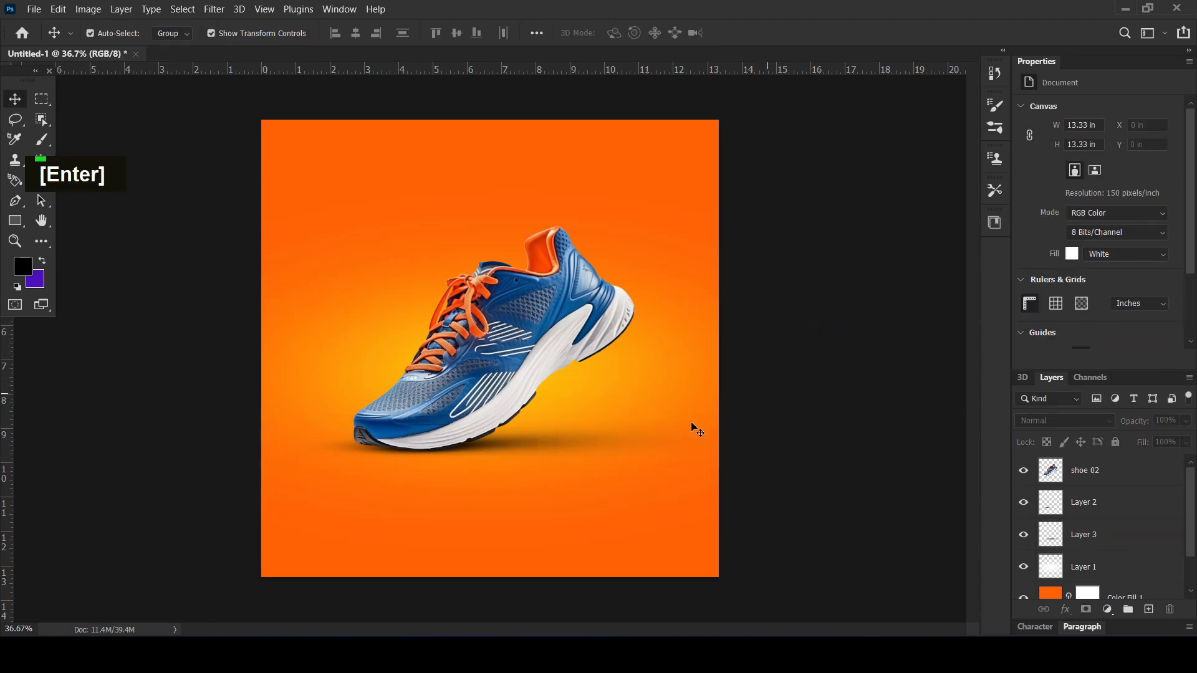
Group the two shadow layers and name the group "shadow"
left_click(1090, 535)
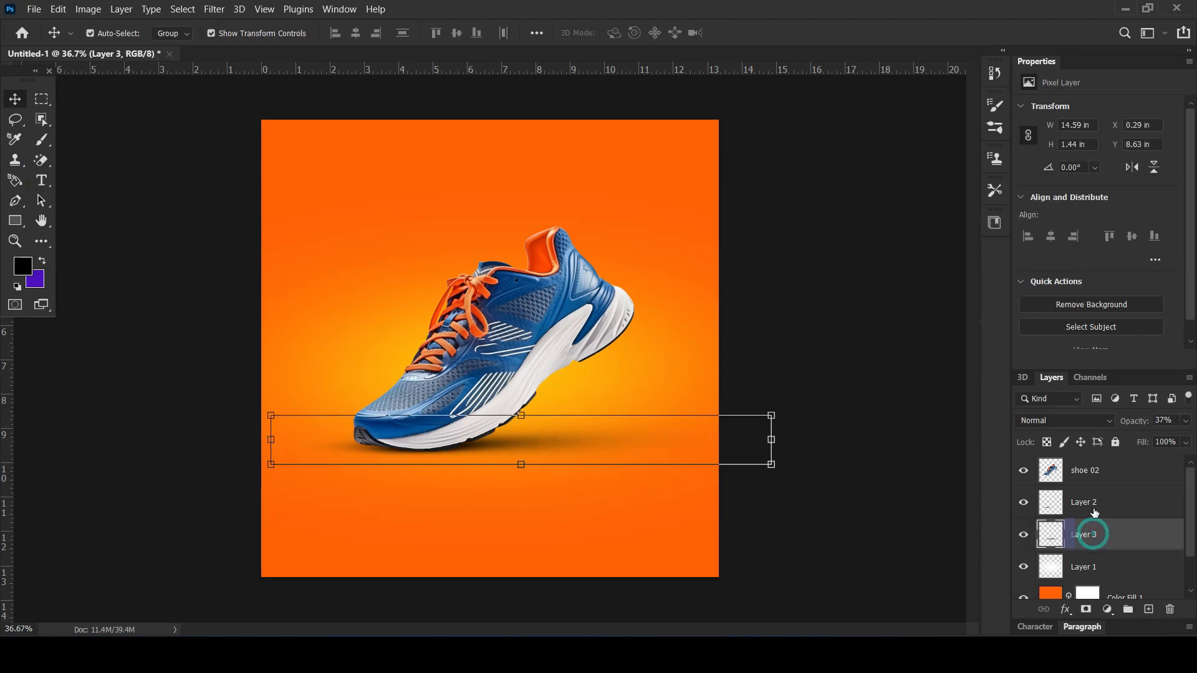
left_click(1092, 504, "ctrl")
key("ctrl+g")
double_click(1083, 497)
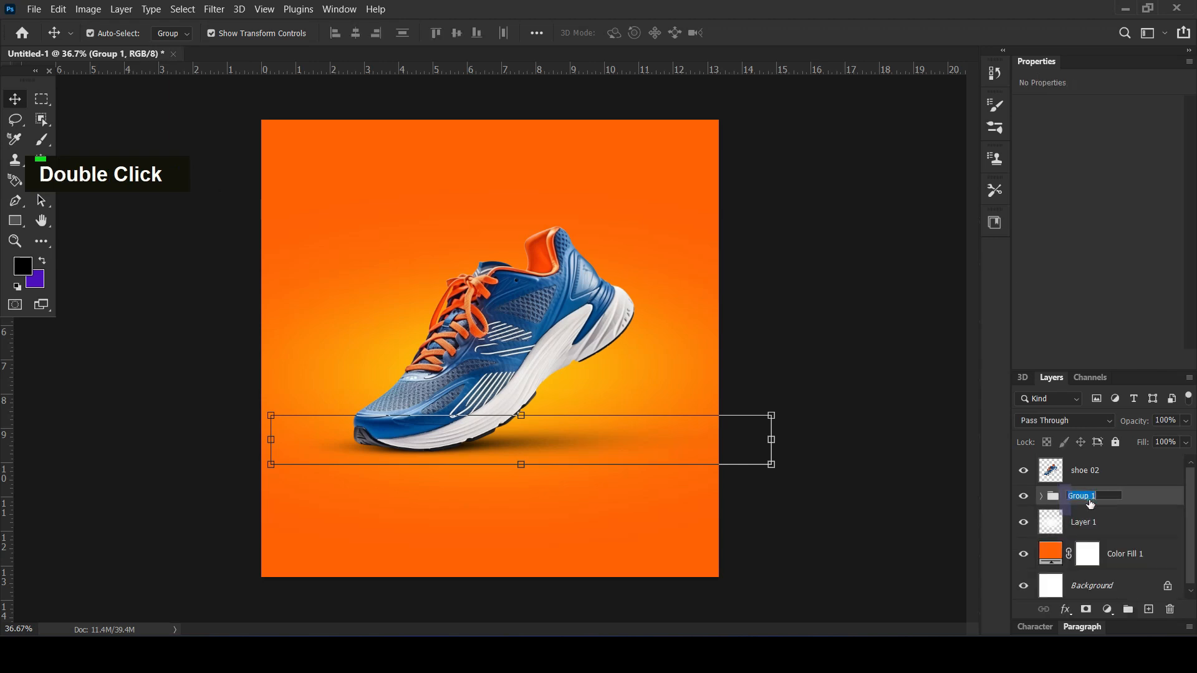
type("shadow")
key("Return")
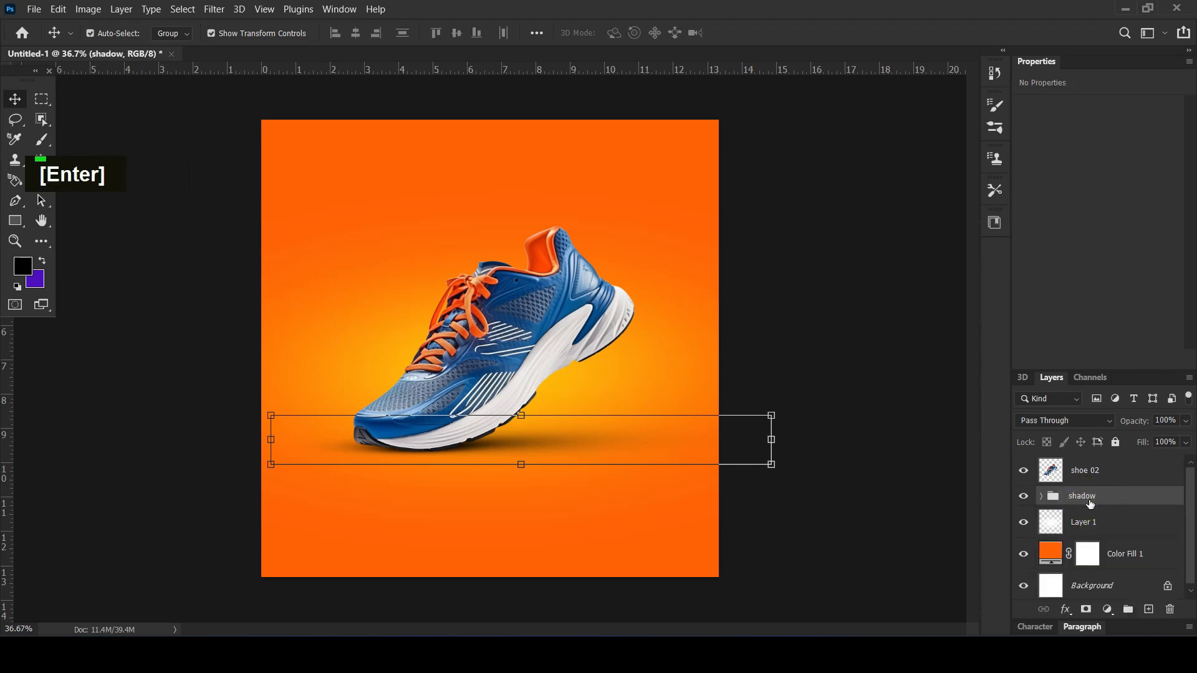
Group Layer 1 with the orange Color Fill 1 layer and name the group "BG"
left_click(1092, 522)
left_click(1126, 554, "shift")
key("ctrl+g")
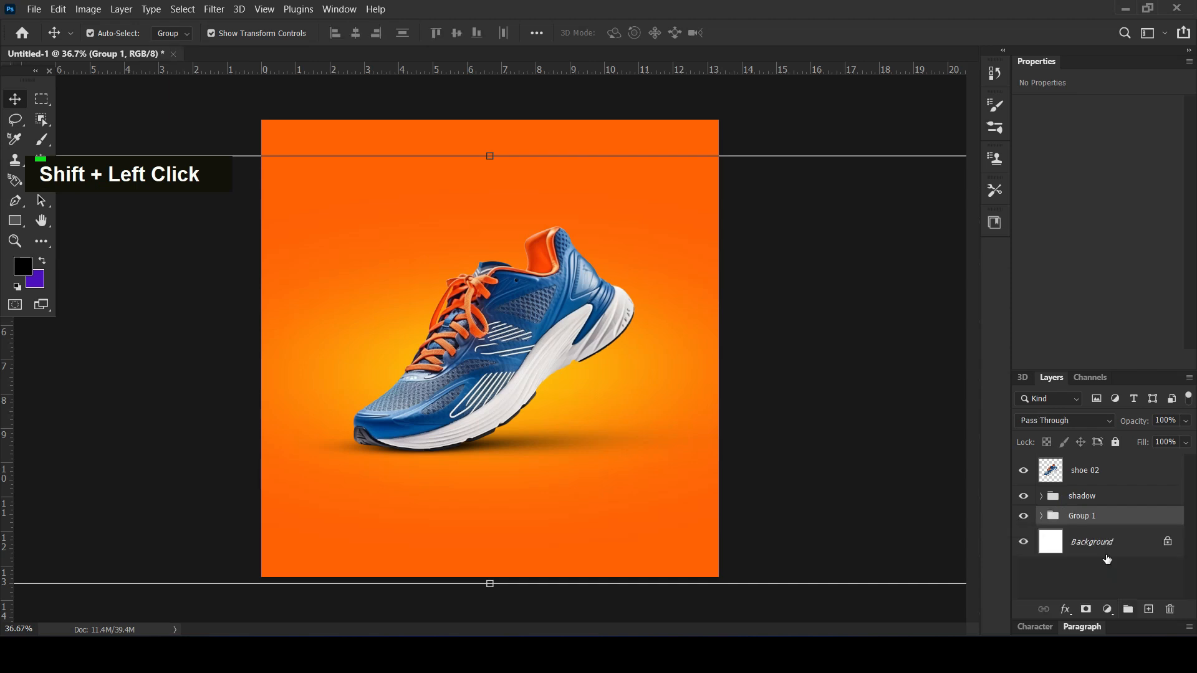
double_click(1090, 515)
type("BG")
key("Caps_Lock")
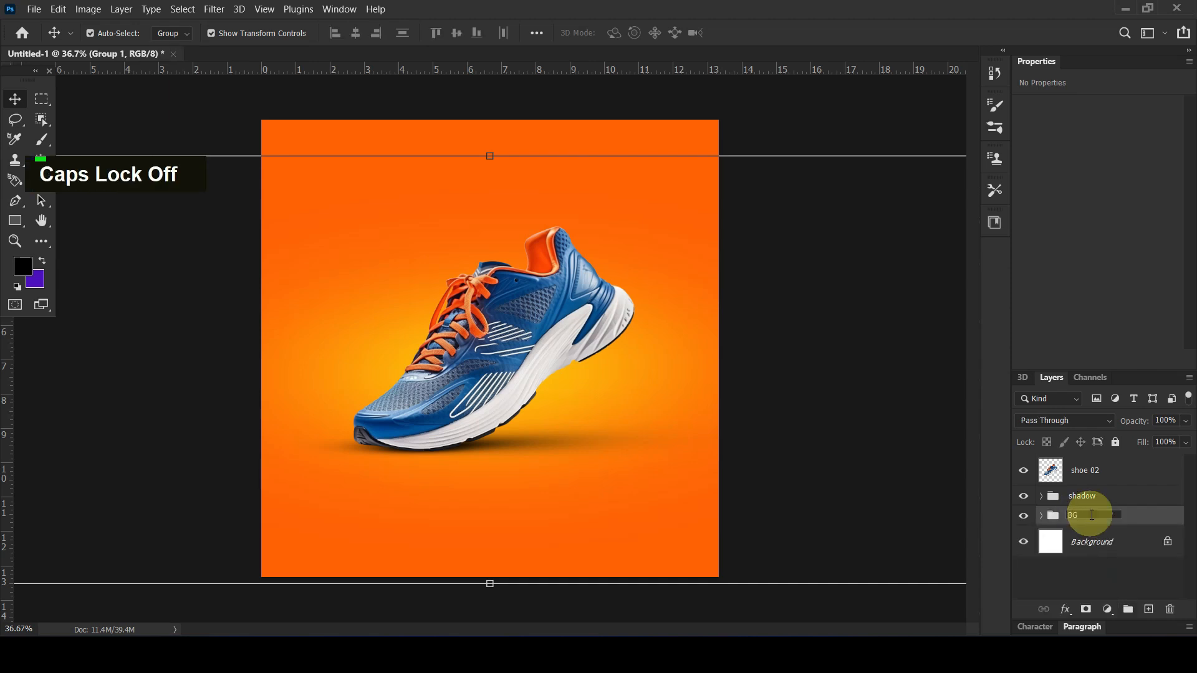
key("Return")
Nudge the shadow group slightly down beneath the shoe
left_click(574, 440)
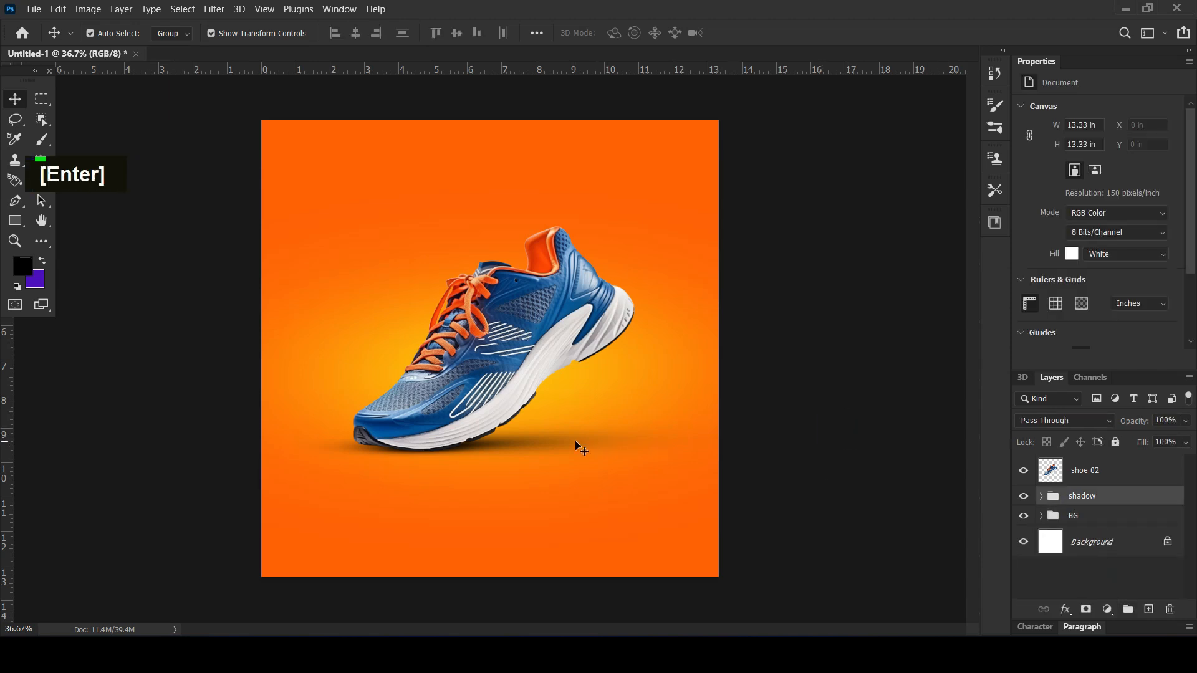
left_click_drag(556, 443, 556, 447)
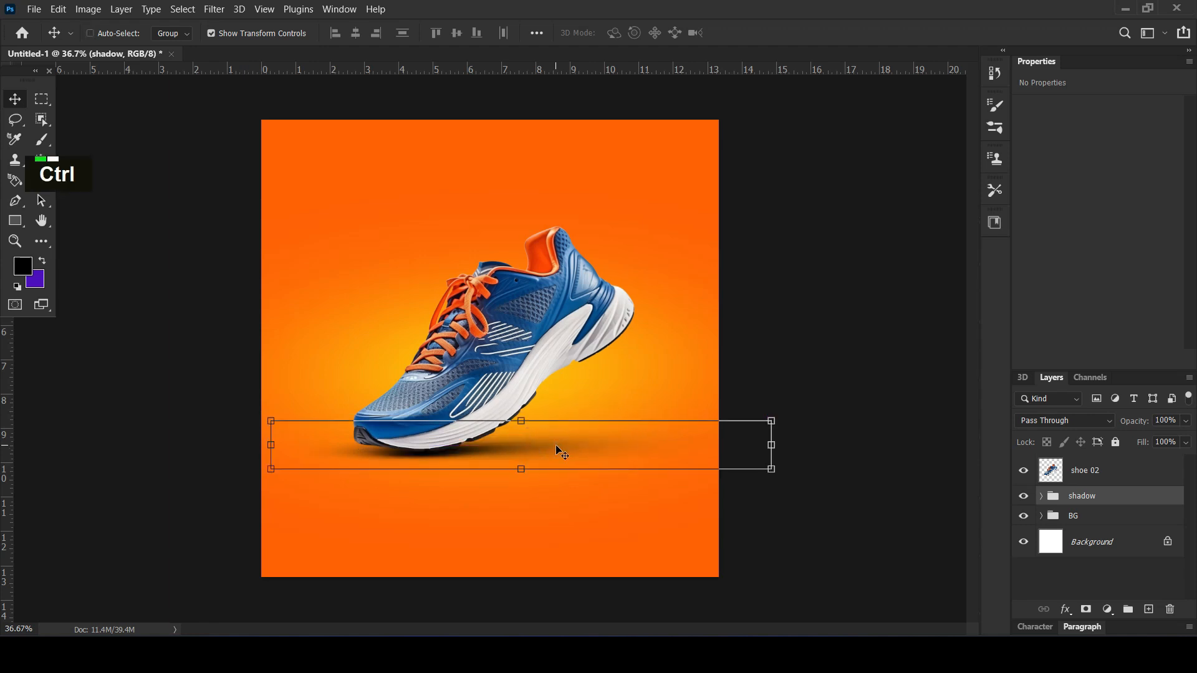
key("ctrl+z")
key("shift+Down")
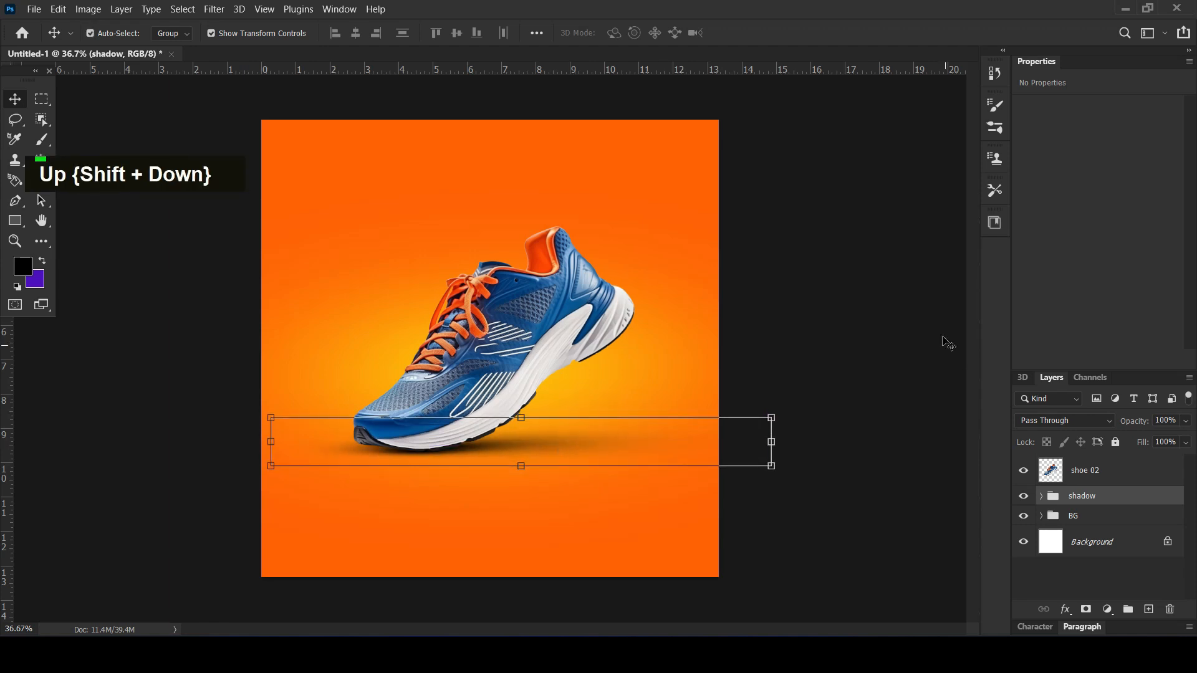
left_click(888, 294)
Place a vertical guide through the canvas center and nudge the shoe left until it is centered on it
left_click(572, 334)
left_click(193, 382)
left_click_drag(7, 384, 490, 402)
left_click(554, 344)
key("Left")
key("Left")
key("Left")
key("Left")
key("Left")
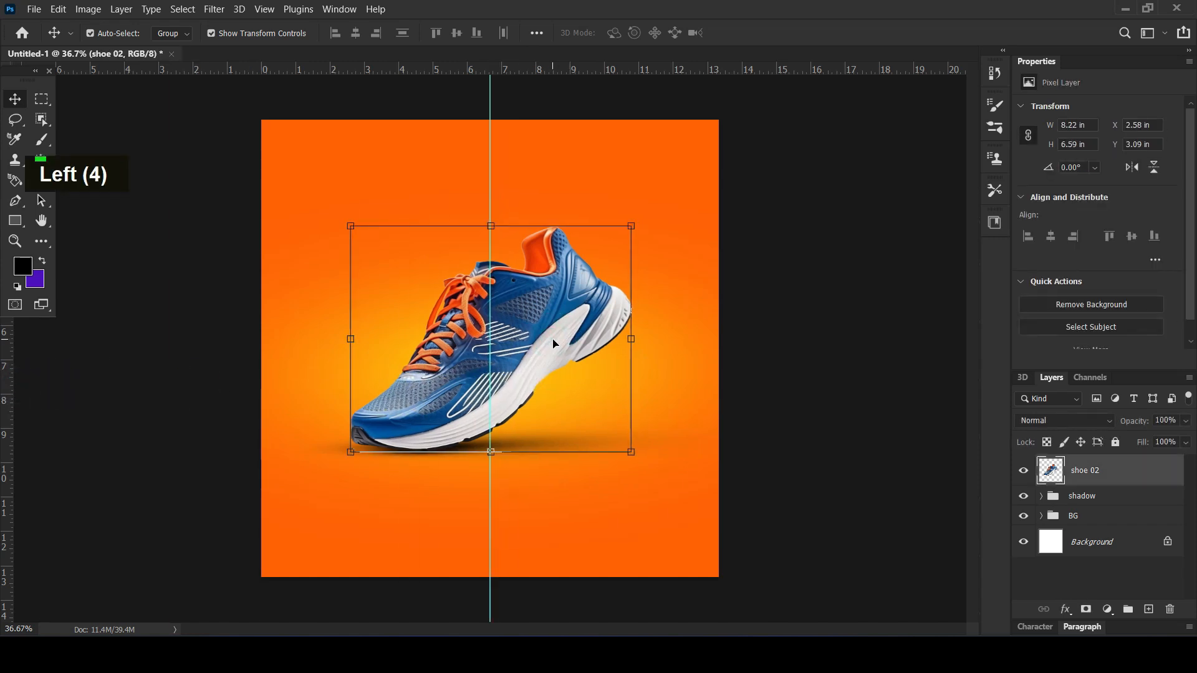
left_click(871, 332)
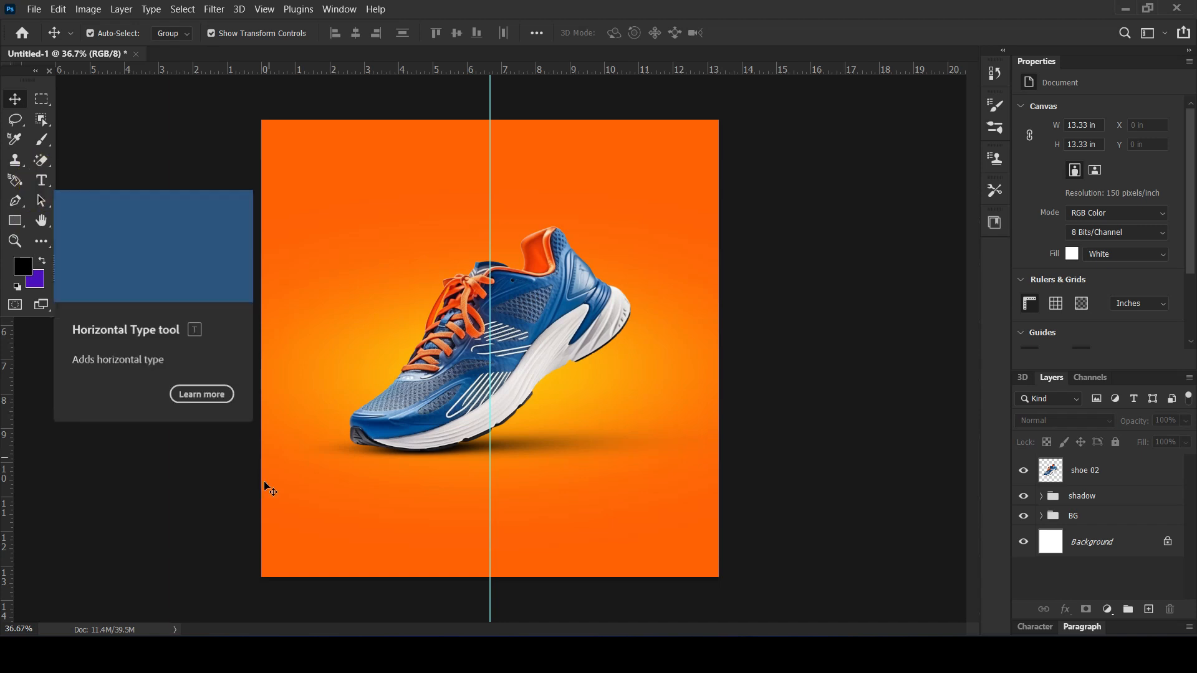
Place the "social media icons" file from New folder (12) into the design, scaled to 46.04% in the canvas's upper-left corner
mouse_move(300, 632)
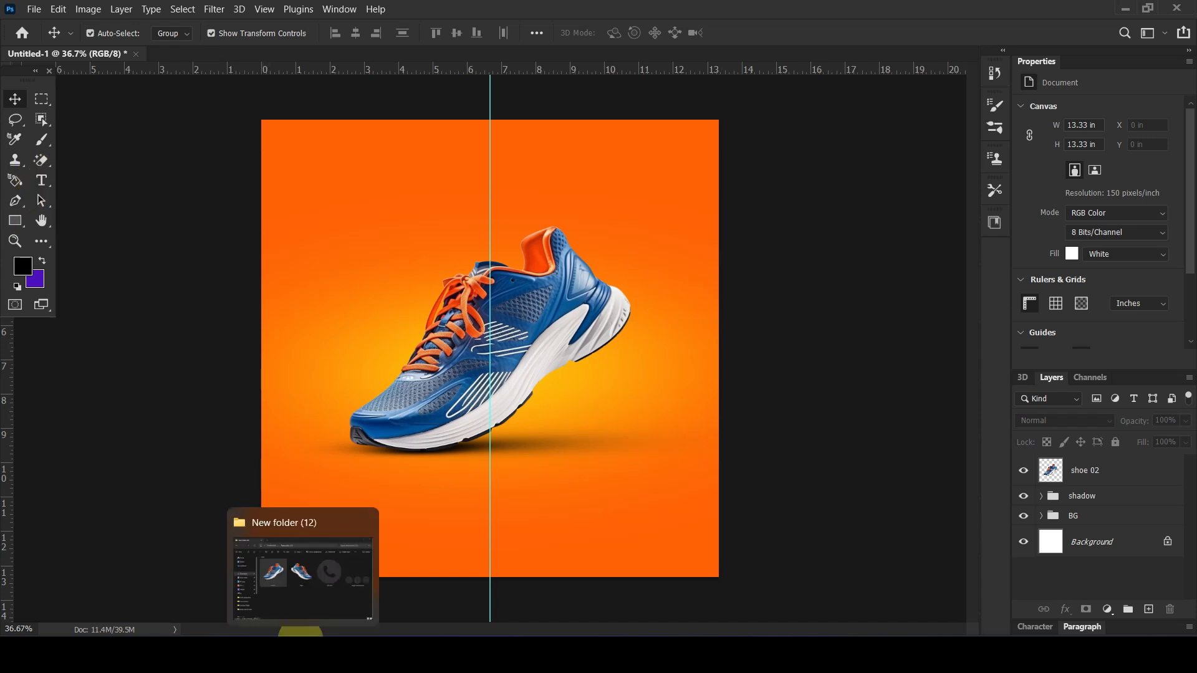
left_click(351, 564)
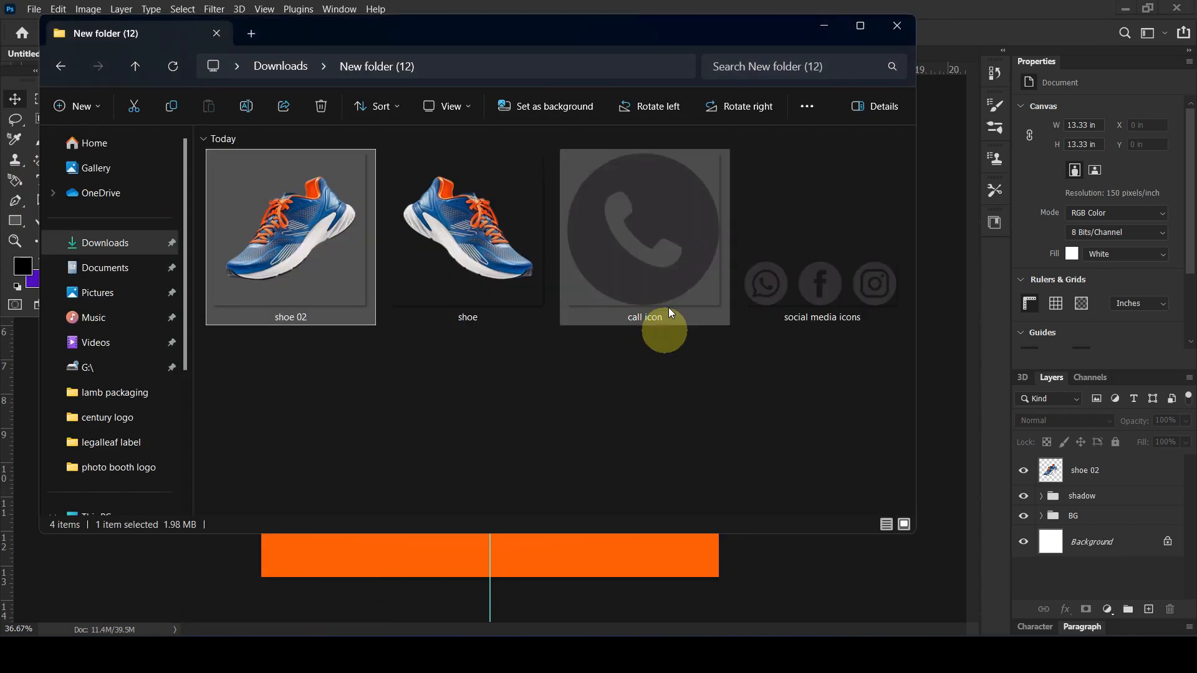
left_click_drag(769, 283, 470, 551)
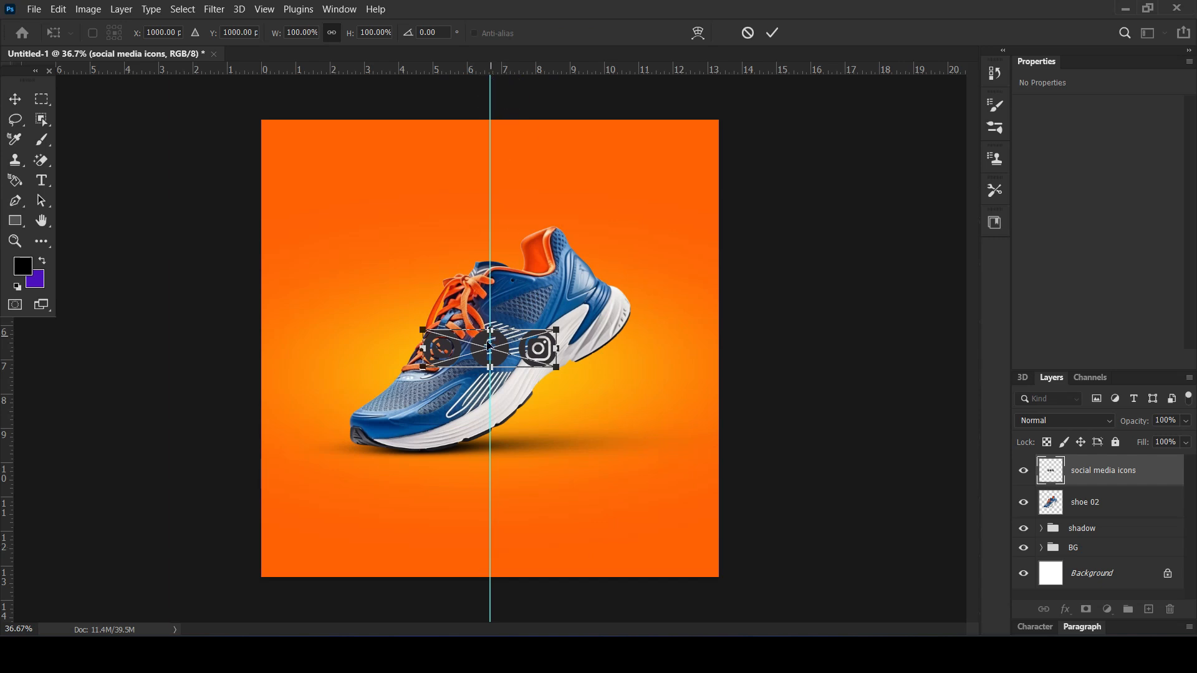
left_click_drag(499, 351, 340, 155)
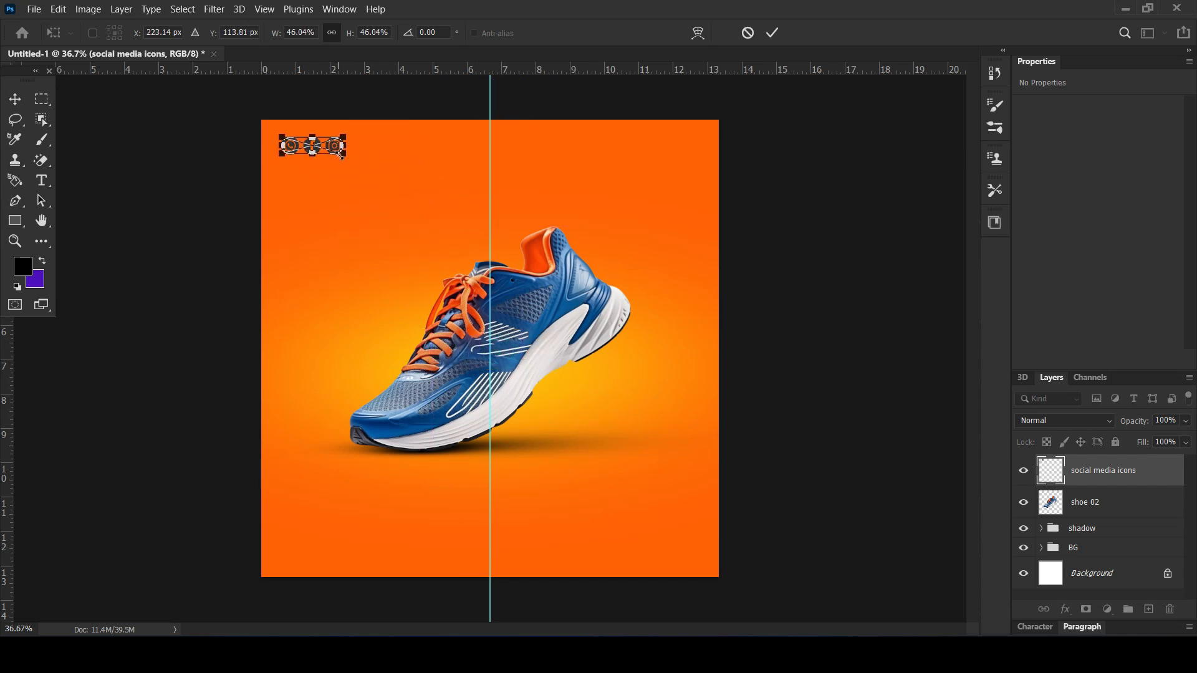
key("Return")
Add a white (ffffff) Solid Color fill layer and clip it to the social media icons layer
left_click(1108, 609)
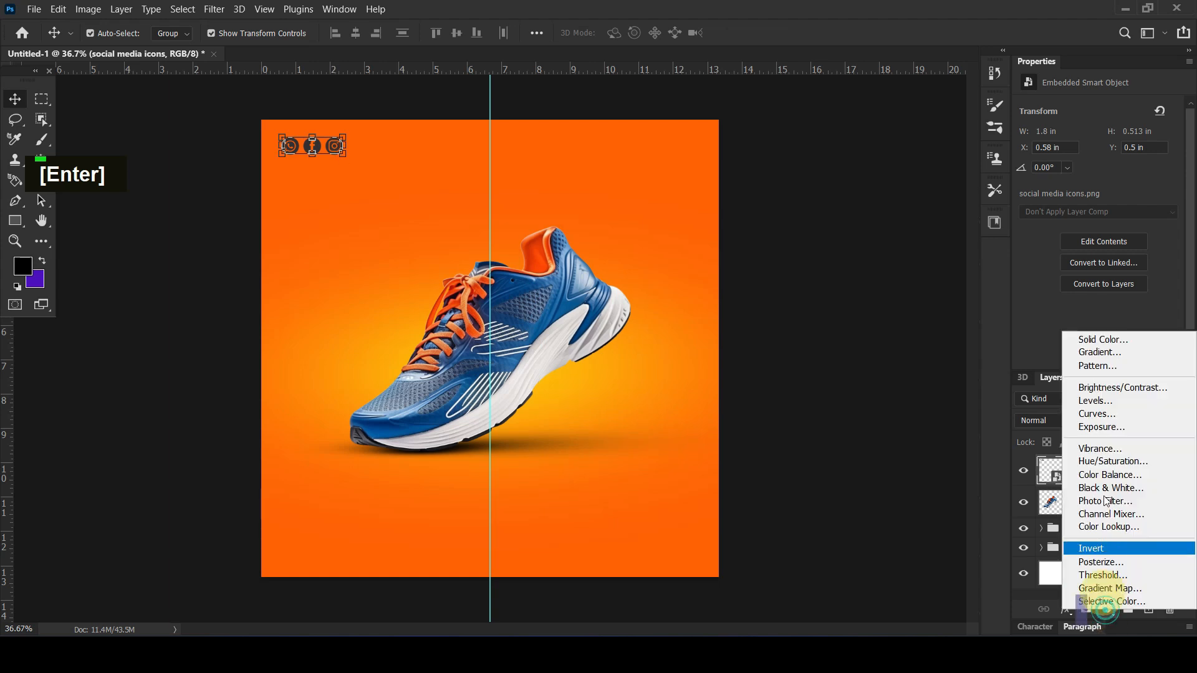
left_click(1088, 343)
left_click_drag(894, 313, 772, 251)
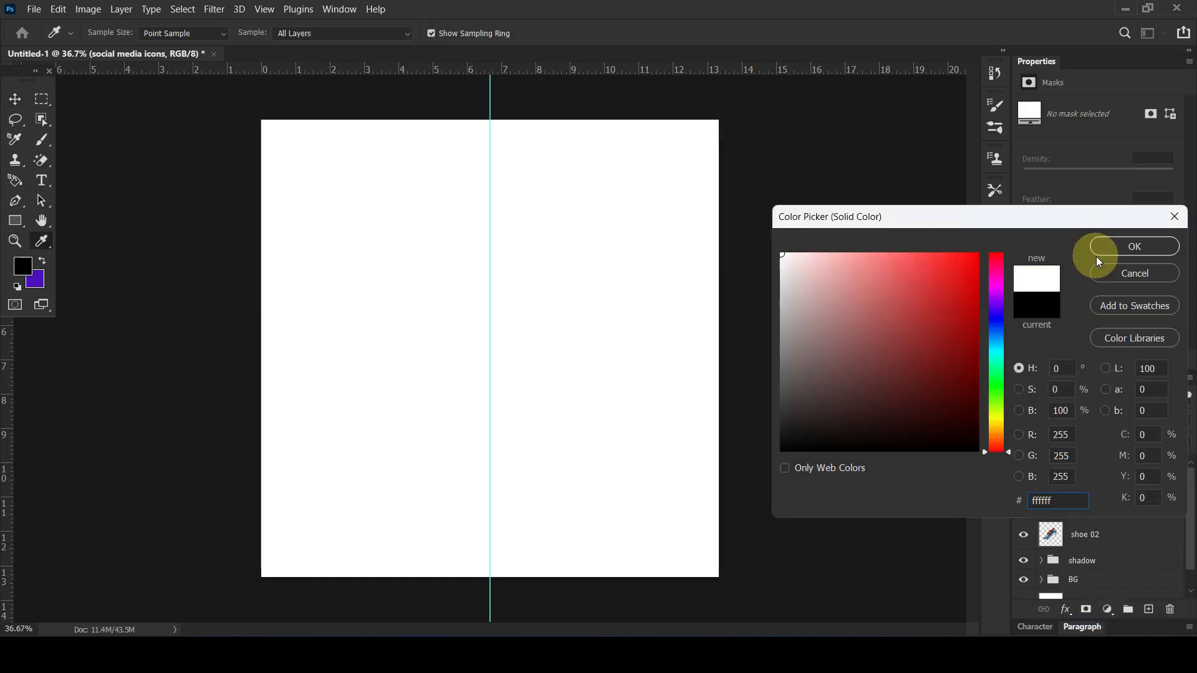
left_click(1107, 248)
key("v")
right_click(1168, 478)
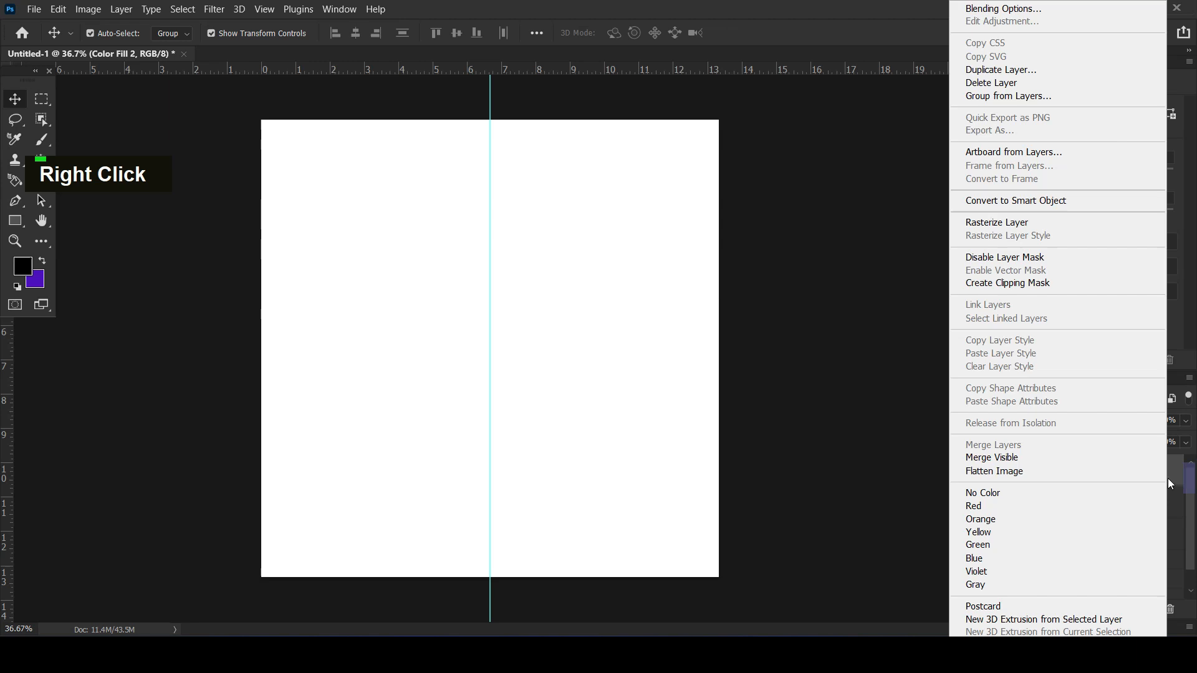
left_click(1030, 284)
Group the icons layer with its white color fill and name the group "social media icons"
left_click(1138, 502, "ctrl")
left_click_drag(1138, 502, 1130, 610)
double_click(1080, 466)
type("social media icon")
key("Return")
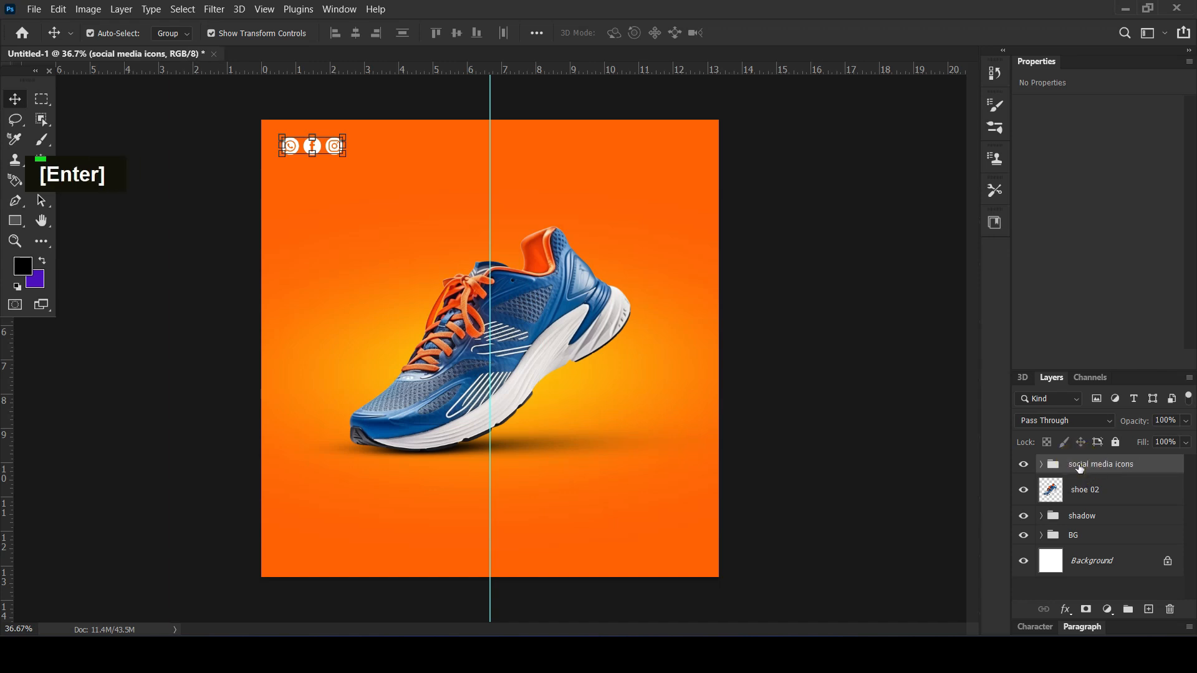
left_click(872, 223)
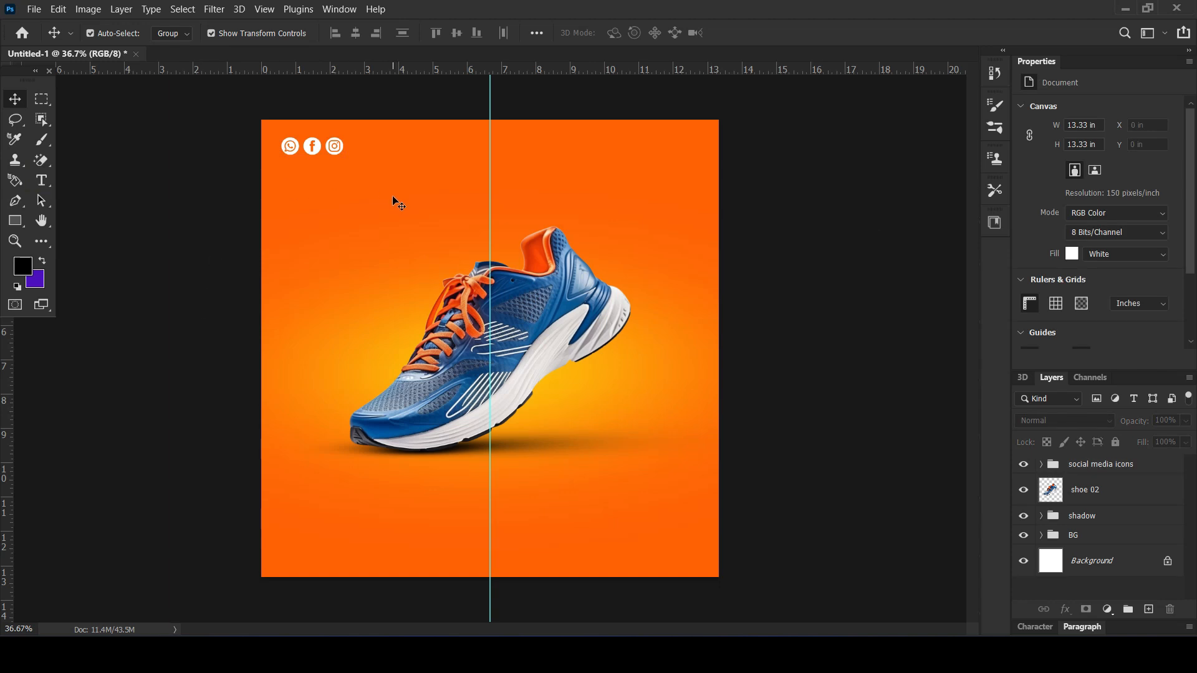
Add a horizontal text line reading "SNEAKERS" in white Anton beside the shoe
left_click(38, 179)
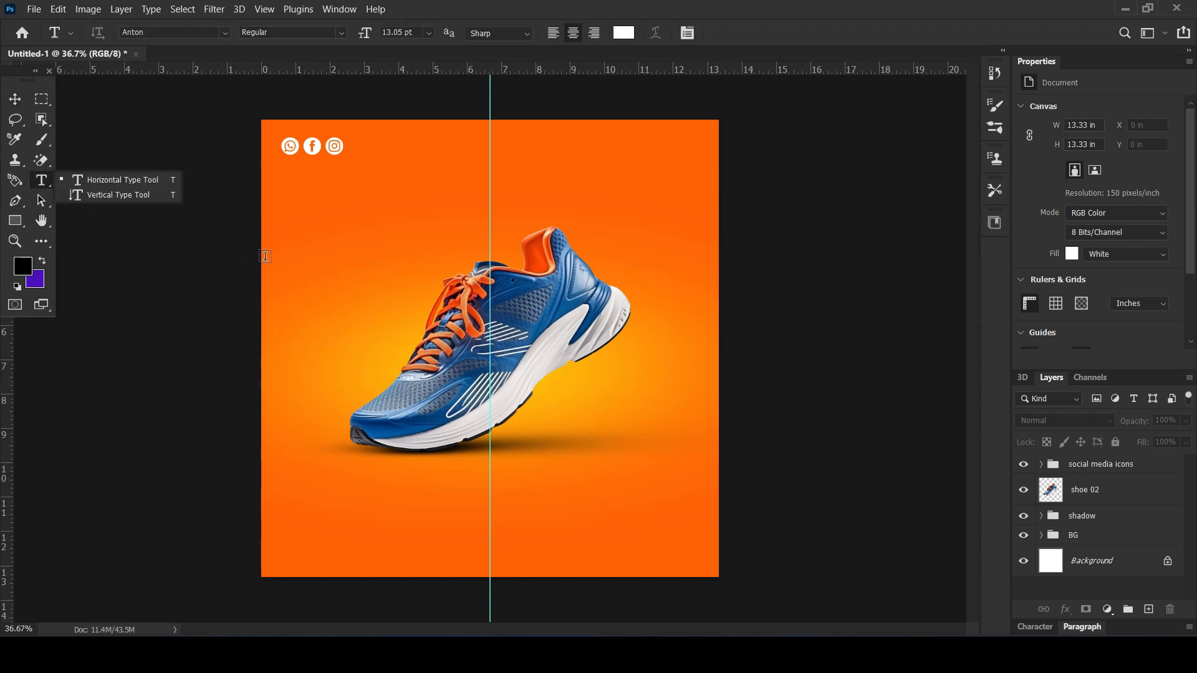
left_click(351, 259)
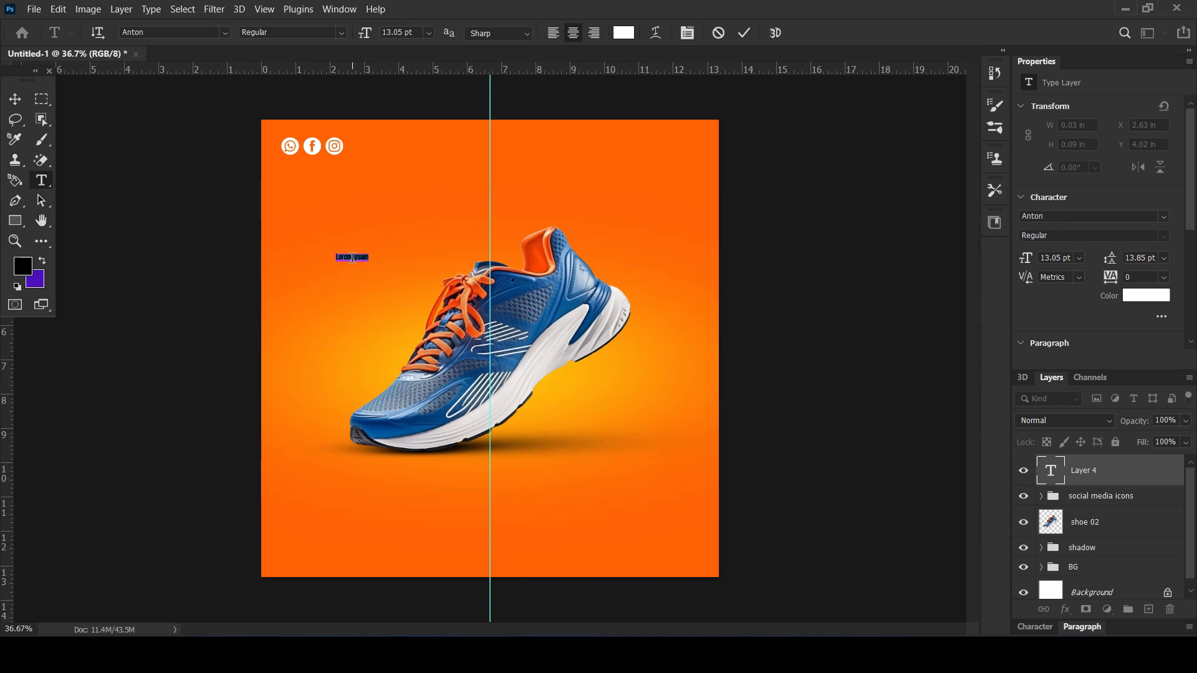
key("shift")
key("Caps_Lock")
type("SNEAKERS")
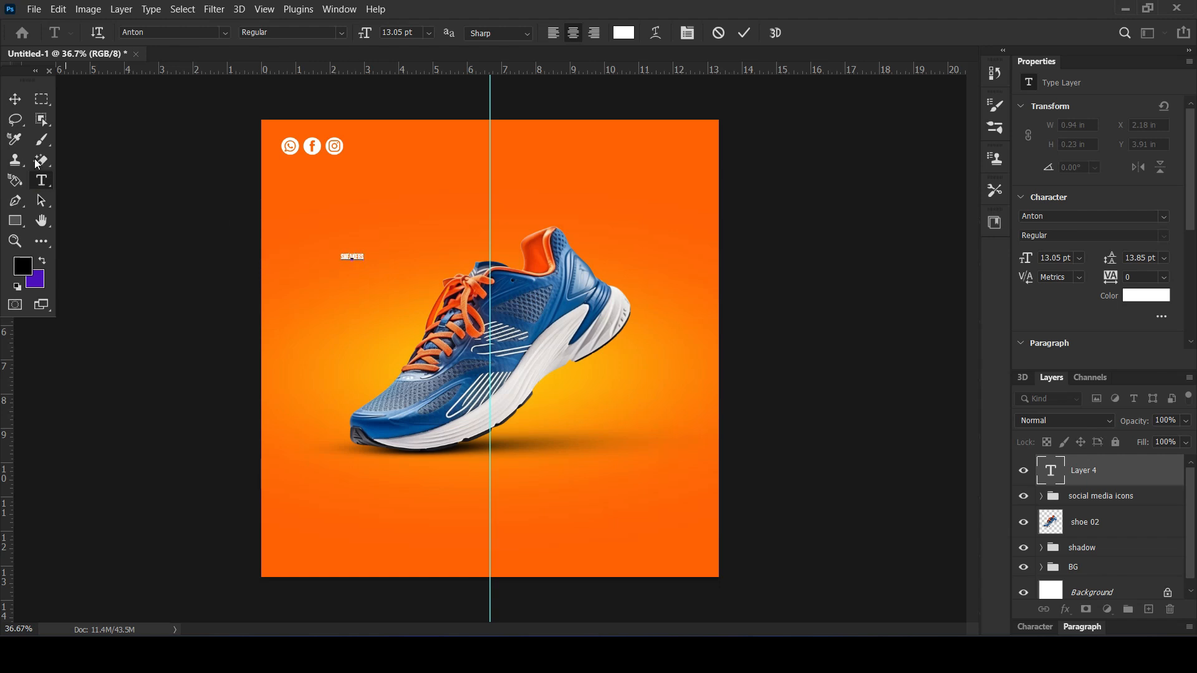
Enlarge the SNEAKERS text to about 11.09 in wide and center it on the guide across the shoe
left_click(15, 99)
key("ctrl+t")
left_click_drag(374, 269, 677, 368)
mouse_move(617, 322)
left_mouse_down()
mouse_move(597, 308)
mouse_move(600, 288)
mouse_move(599, 322)
left_mouse_up()
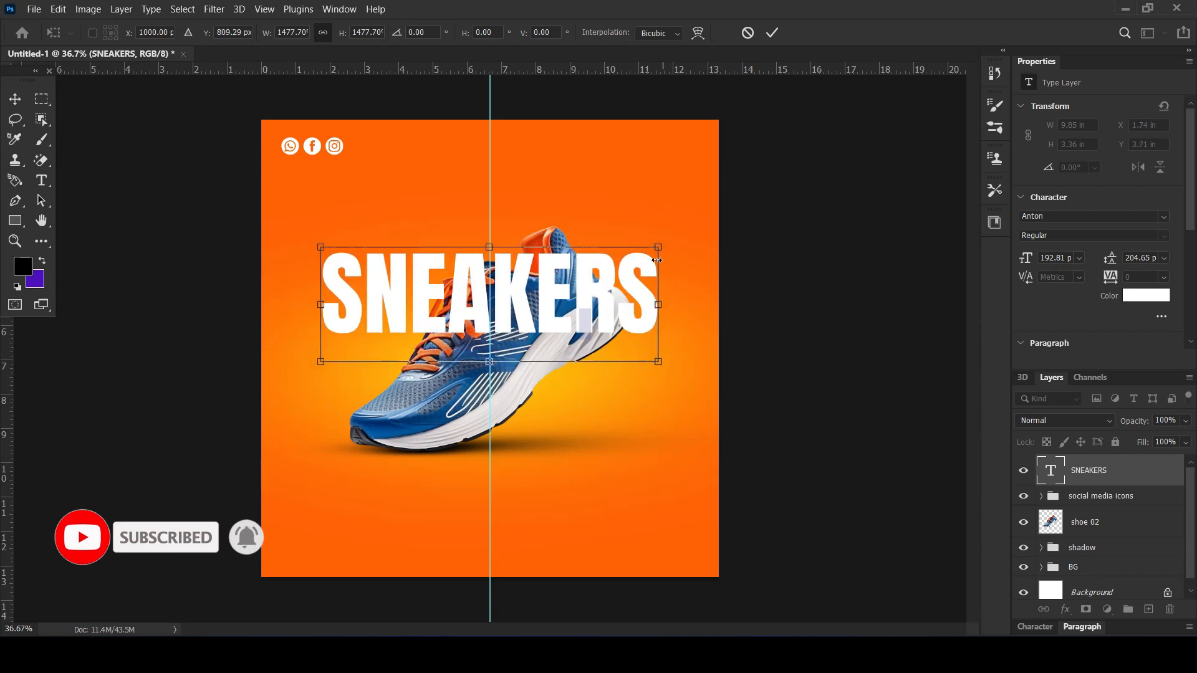
left_click_drag(658, 248, 676, 231)
key("Return")
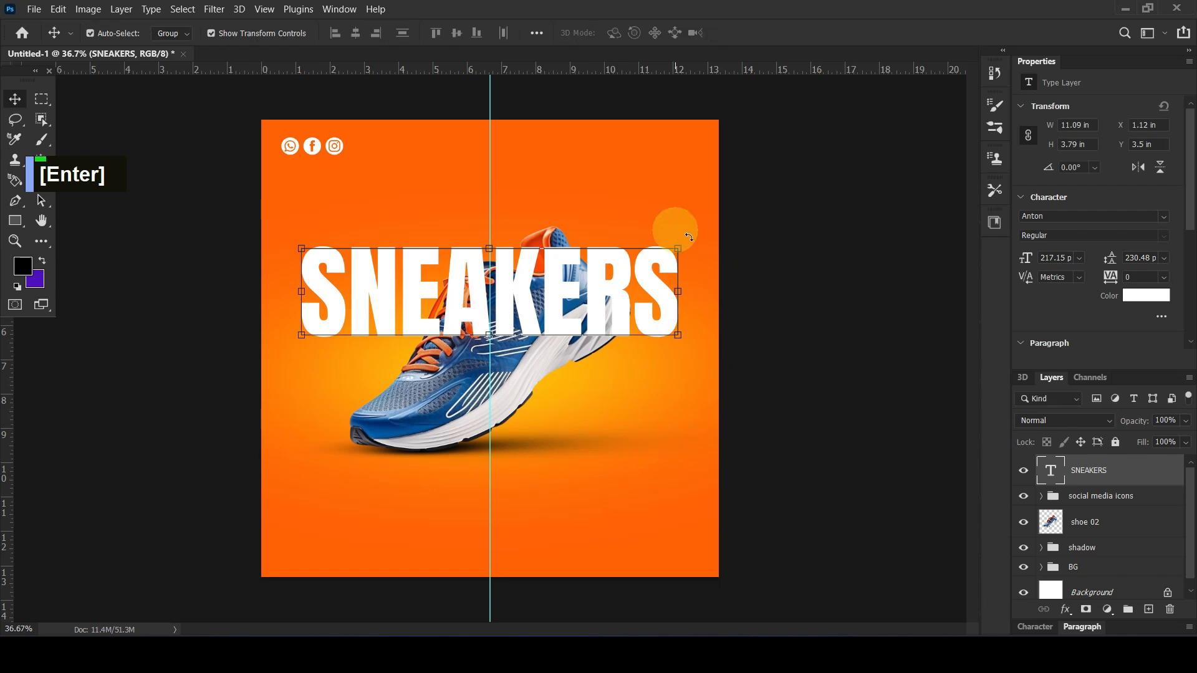
Move the SNEAKERS text layer below the shoe layer and place a duplicate of it directly above the shoe layer
left_click_drag(1111, 470, 1100, 537)
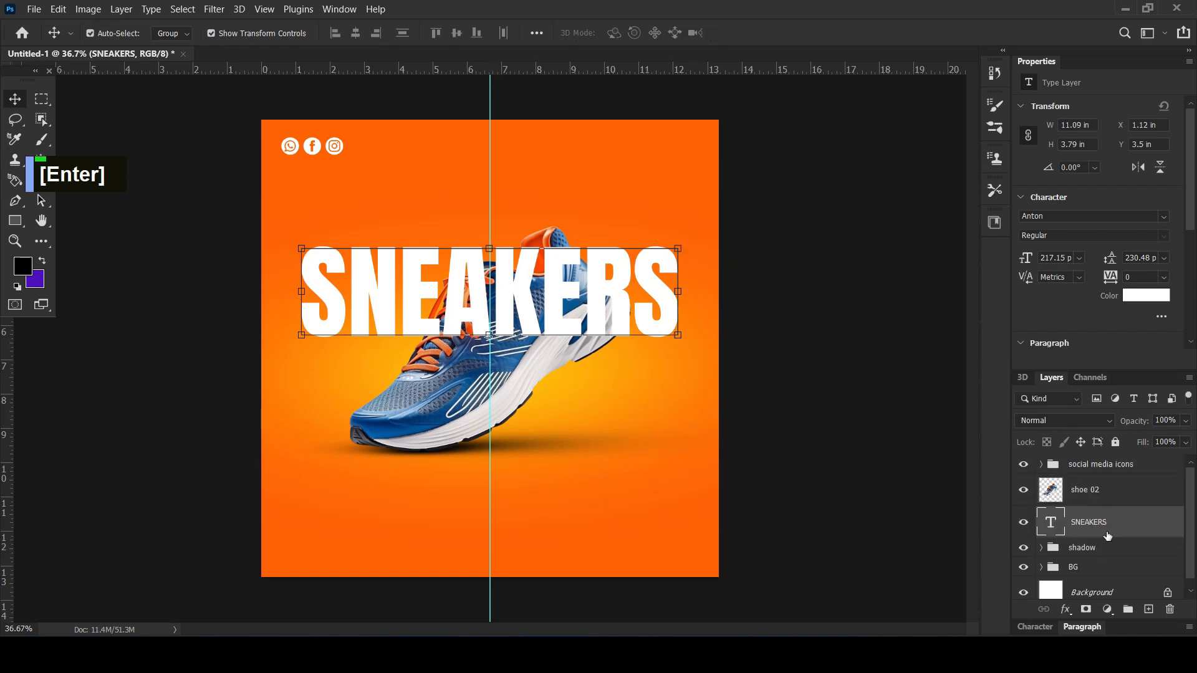
left_click(1094, 521)
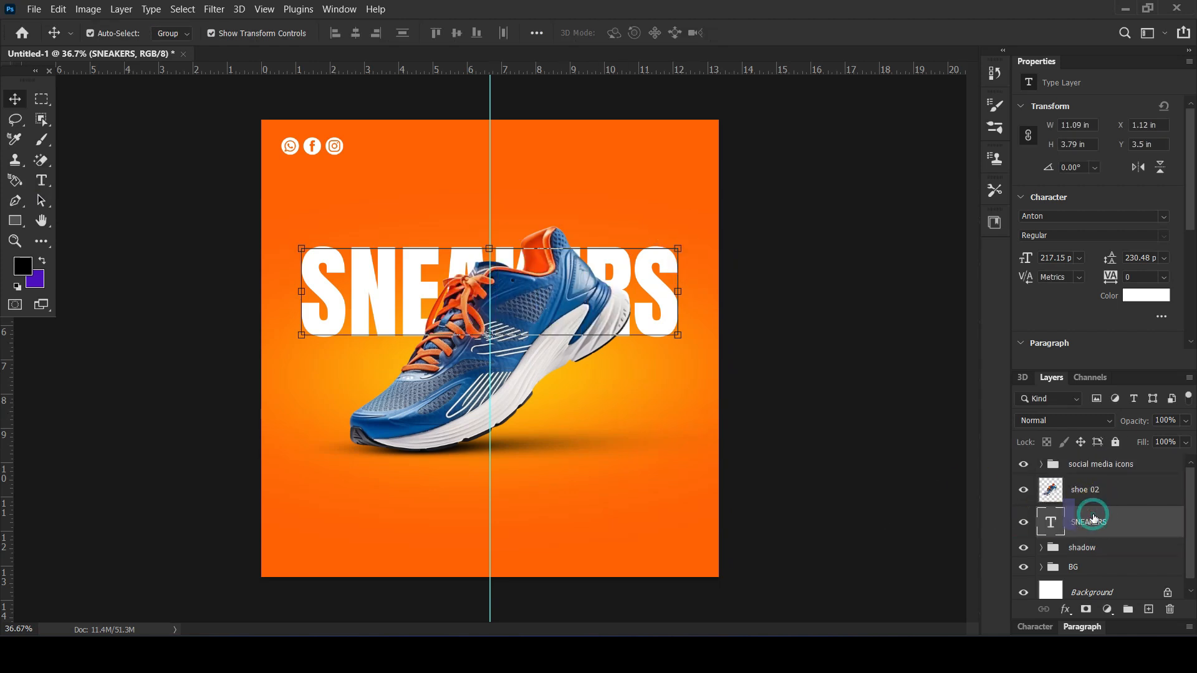
key("ctrl+j")
left_click_drag(1095, 525, 1090, 493)
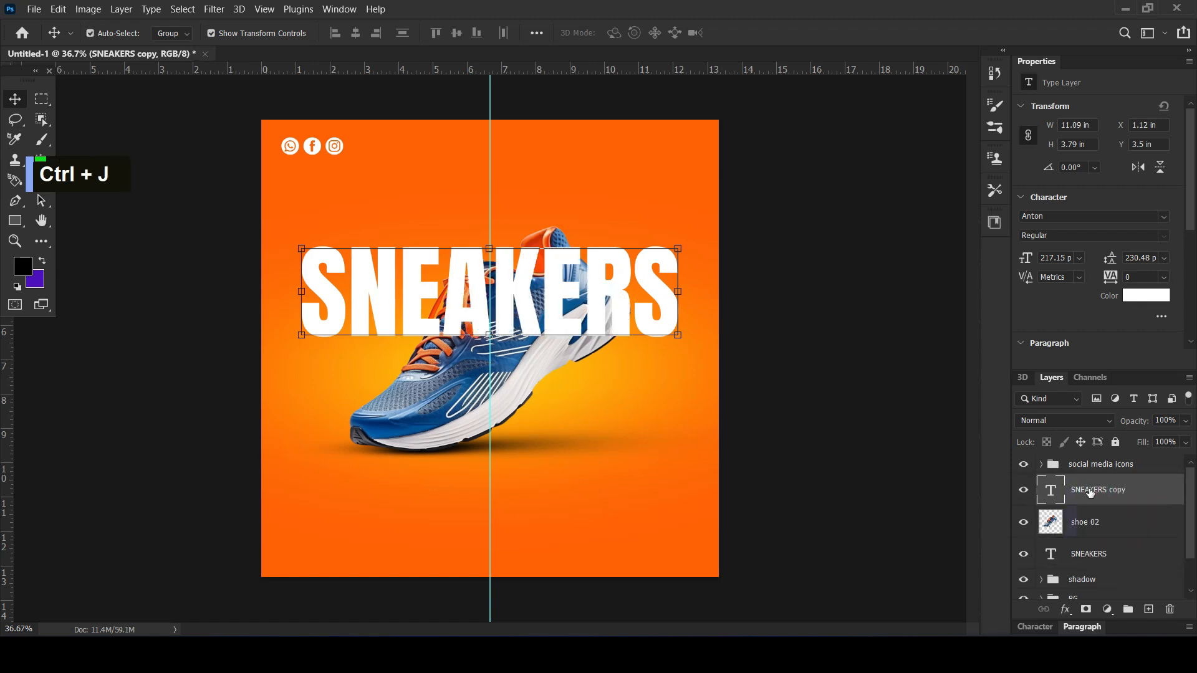
Give the SNEAKERS copy a 4 px white outside stroke and set its layer fill to 0%
double_click(1177, 503)
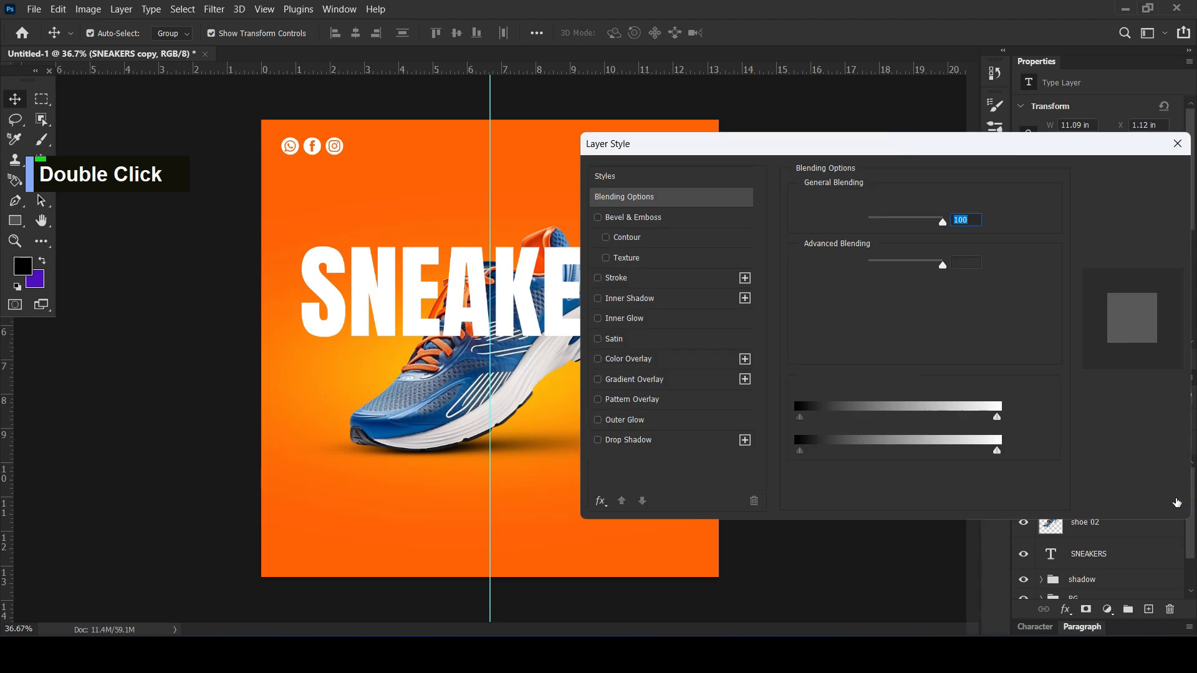
left_click(615, 275)
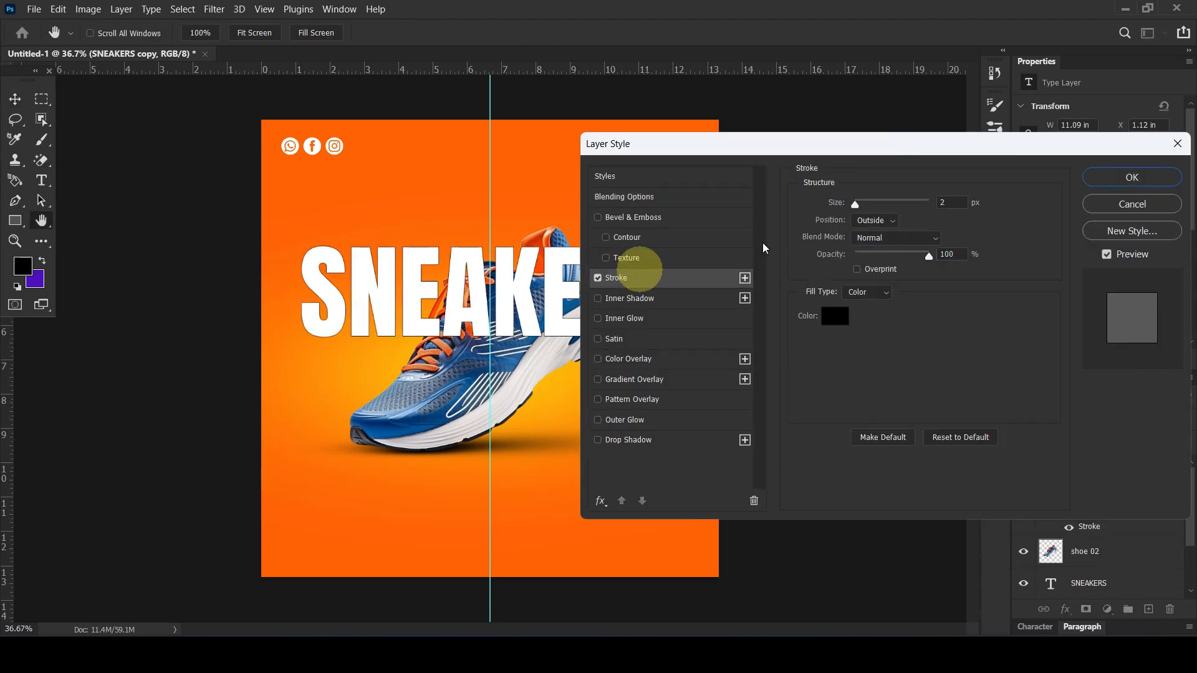
double_click(956, 202)
type("4")
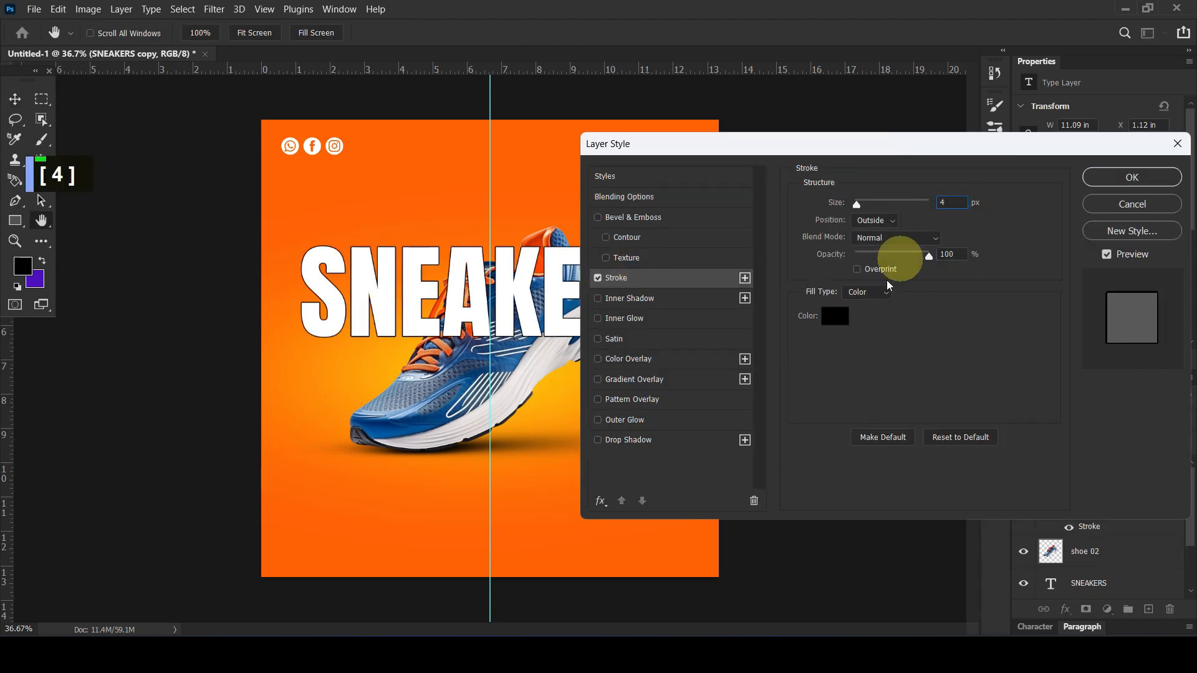
left_click(834, 316)
left_click(779, 254)
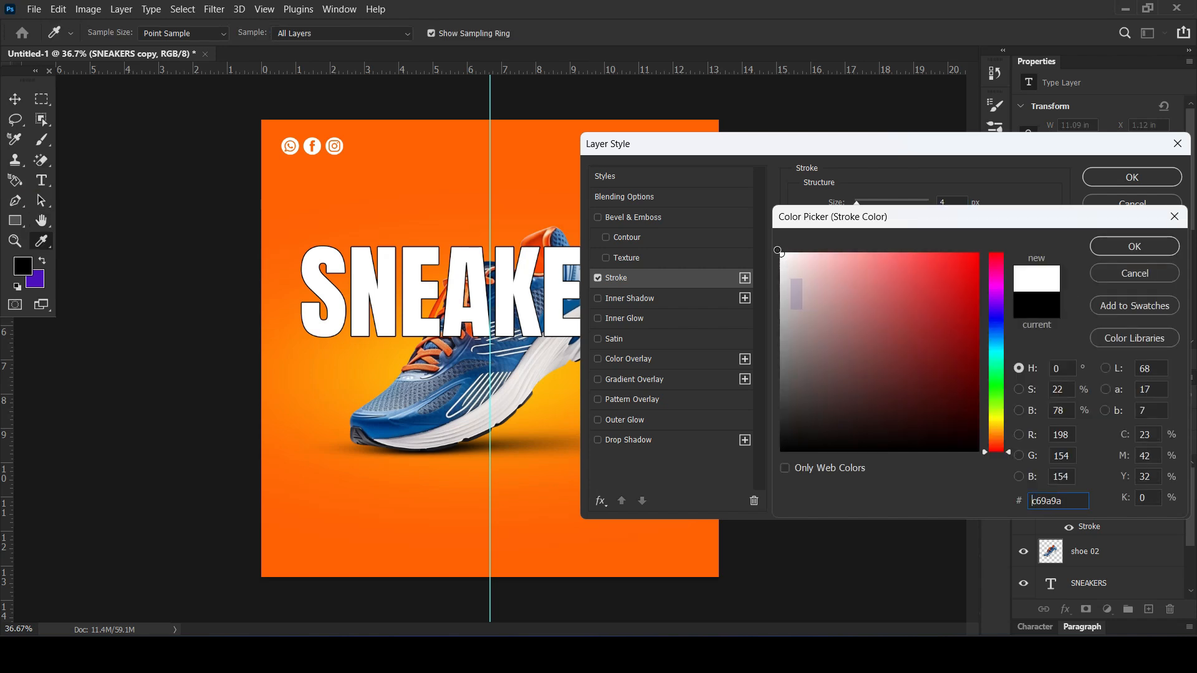
left_click(1104, 246)
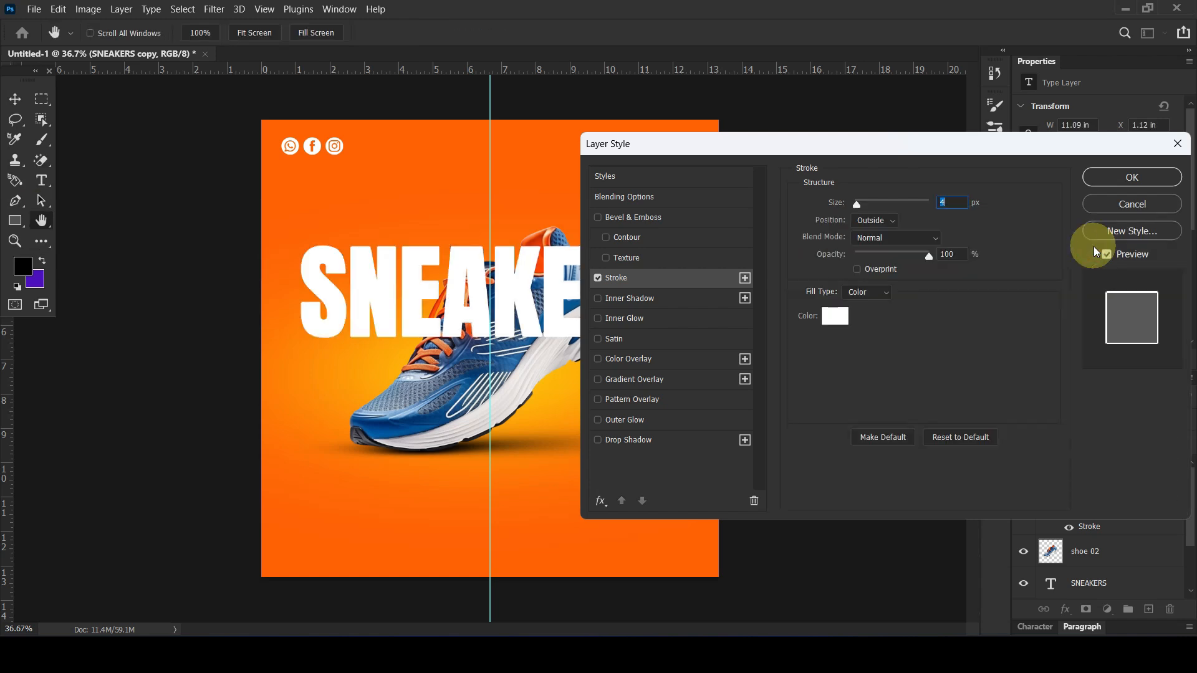
left_click(1113, 178)
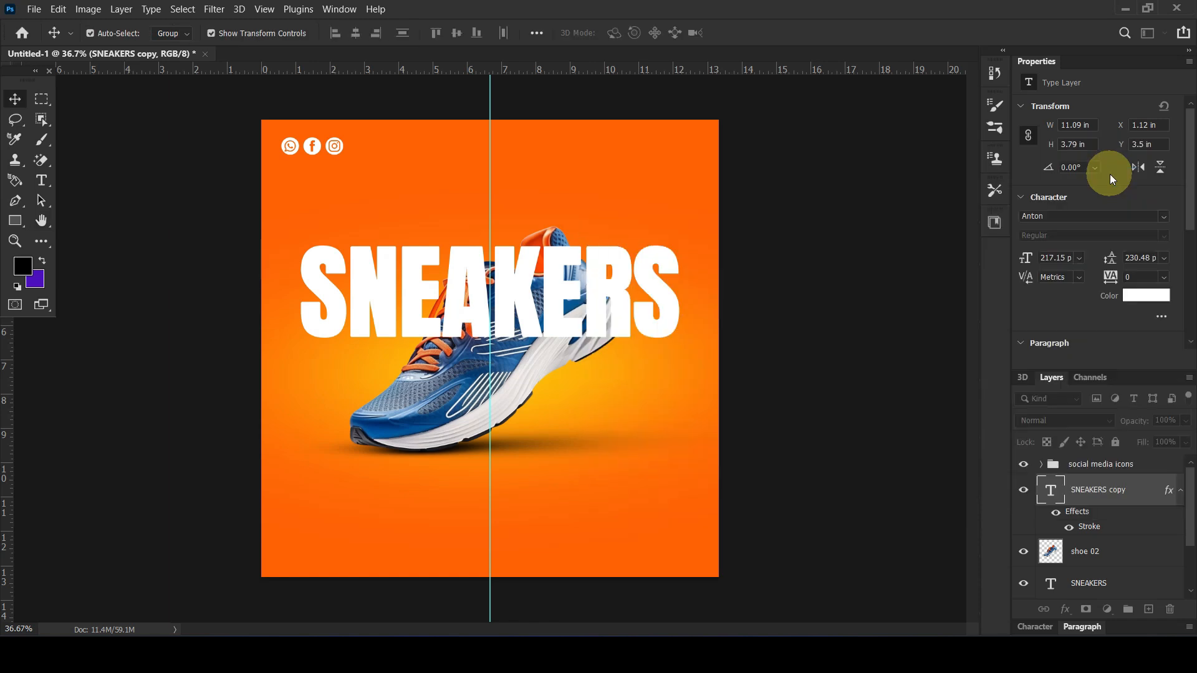
left_click_drag(1141, 445, 935, 452)
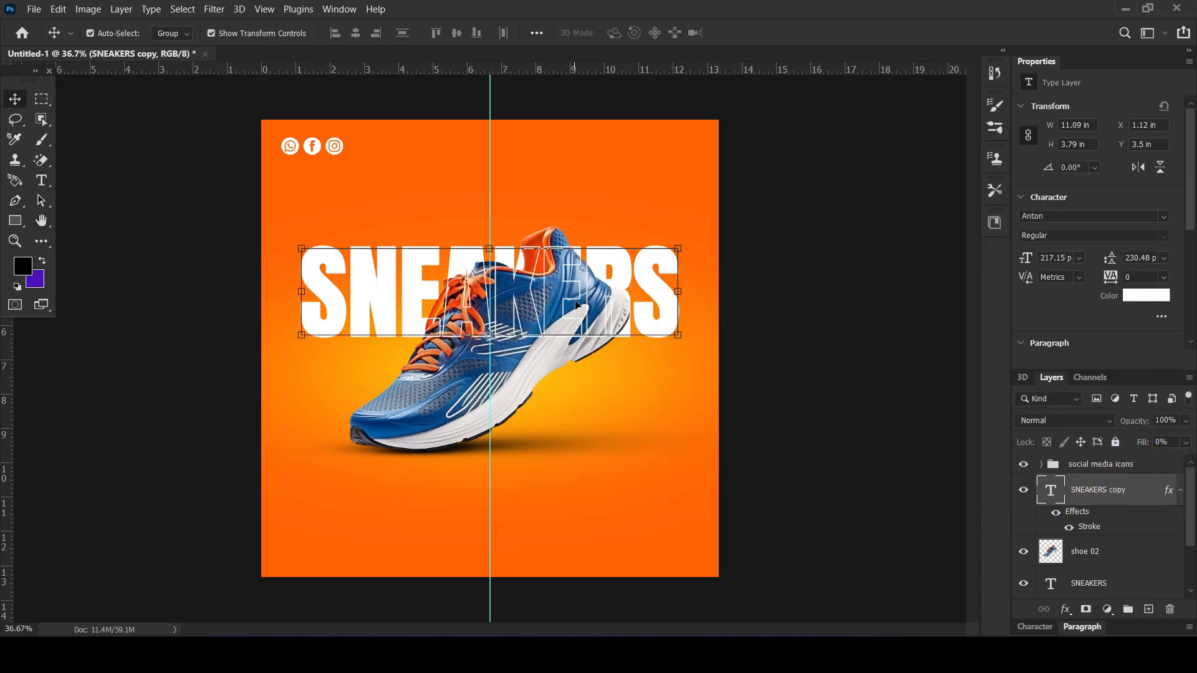
left_click(804, 302)
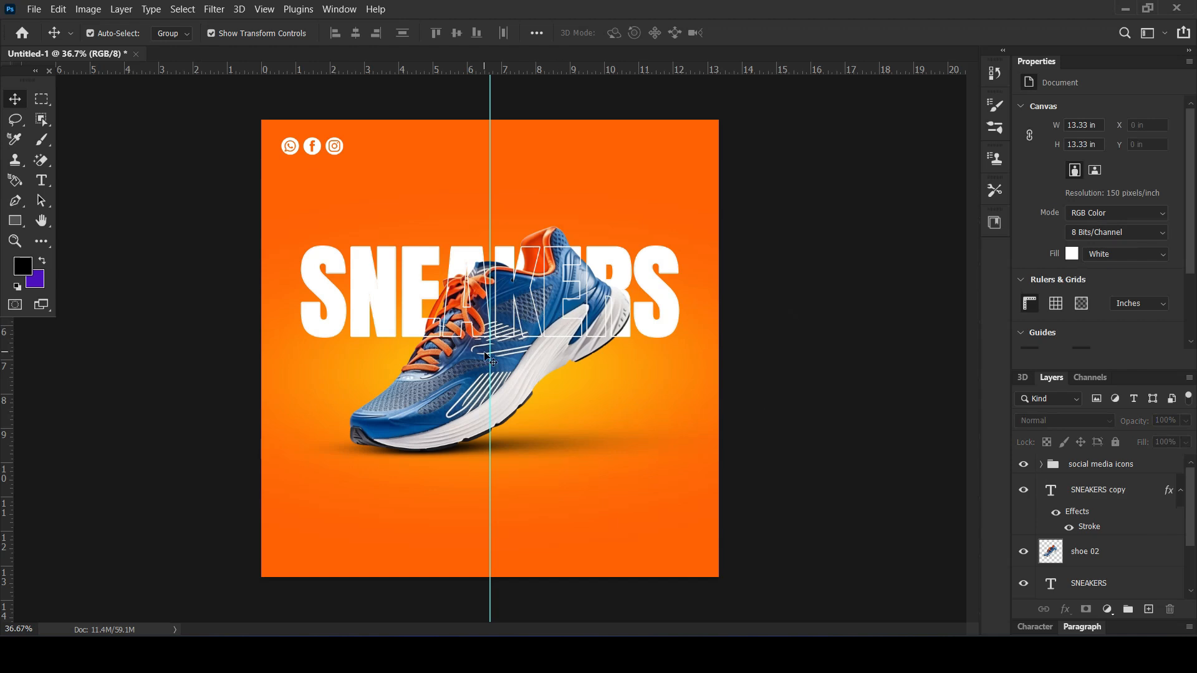
Add the white Anton text "EXCLUSIVE", scale it to about 2.61 in wide and place it above the start of SNEAKERS
left_click(41, 180)
left_click(359, 199)
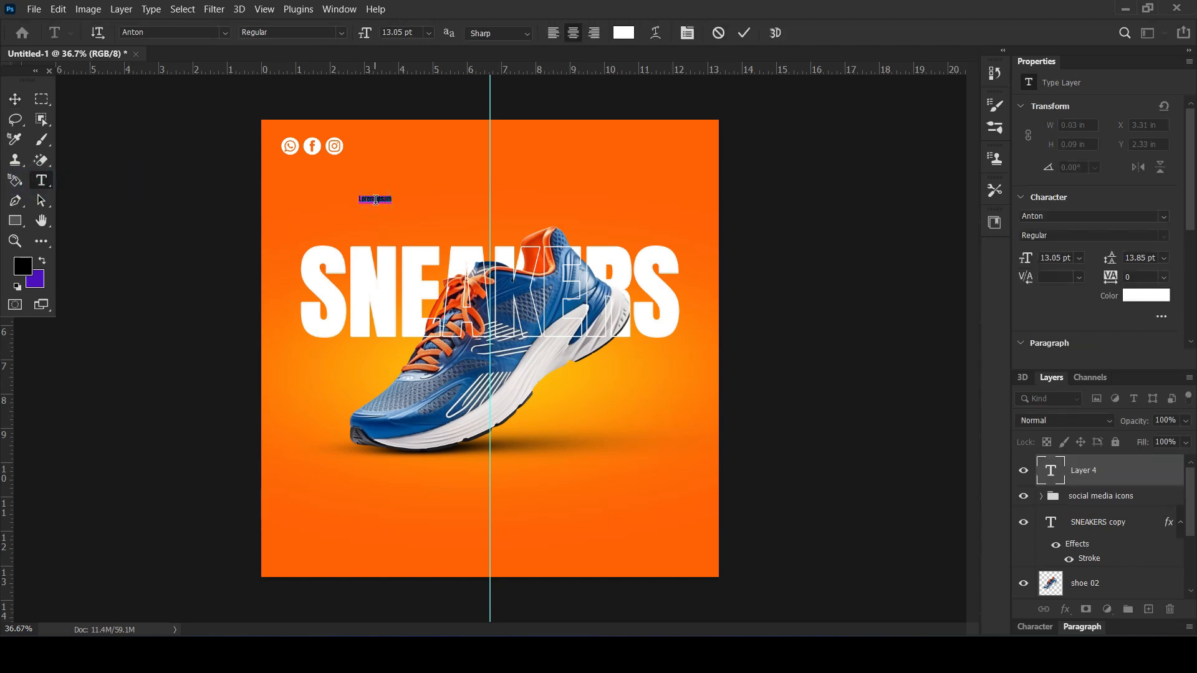
type("EXCLUSIVE")
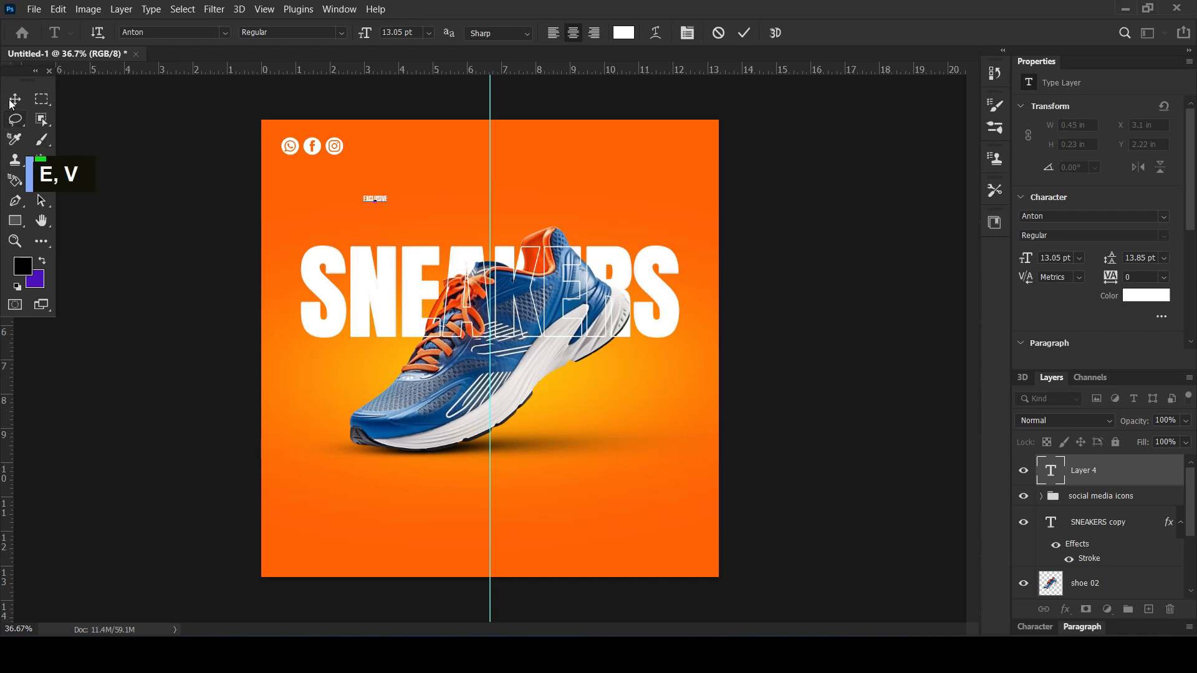
left_click(11, 99)
left_click_drag(387, 202, 374, 227)
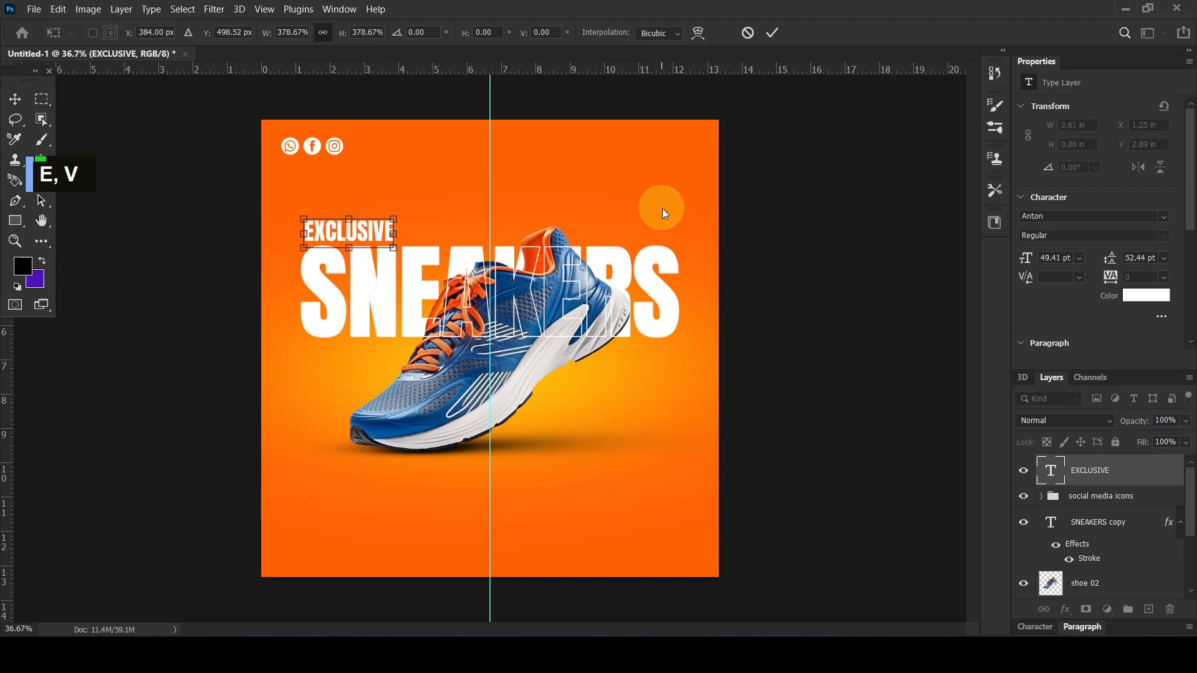
key("Return")
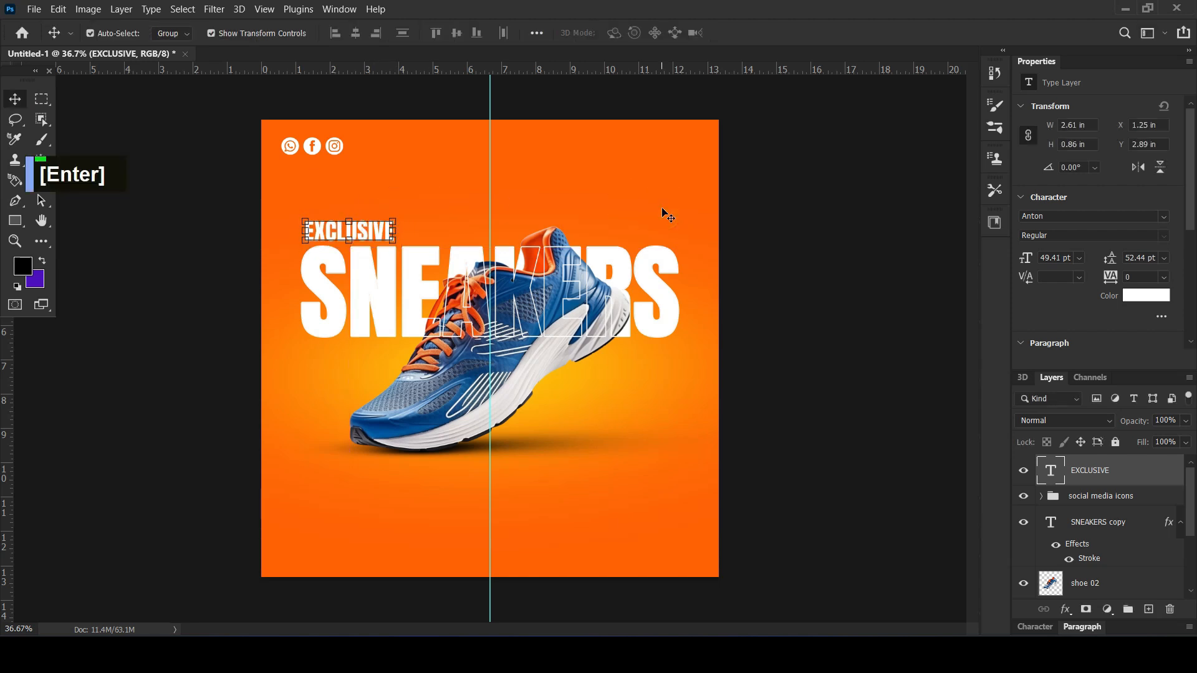
left_click(792, 301)
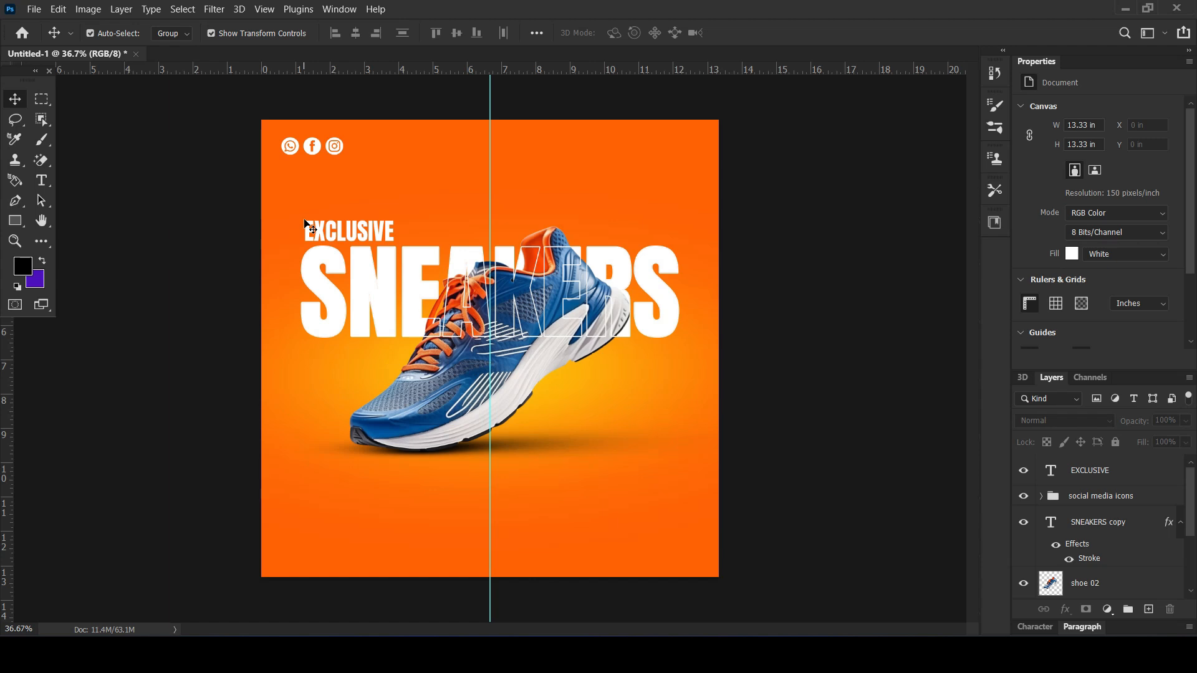
left_click(40, 179)
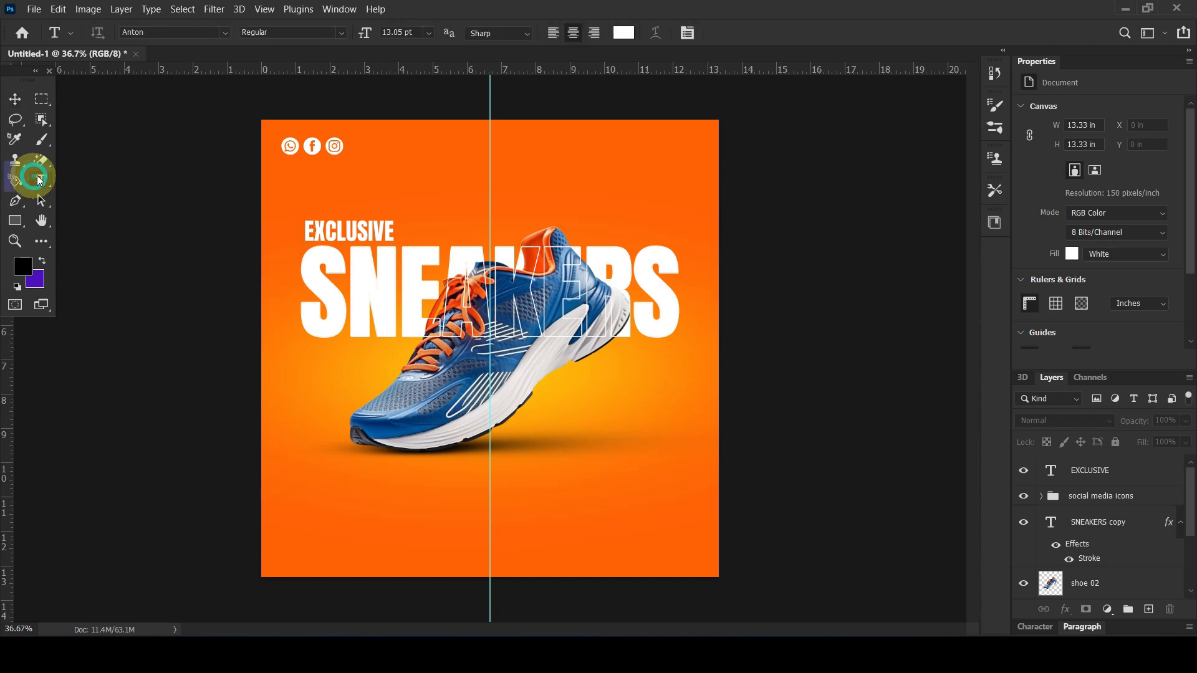
key("v")
left_click_drag(364, 232, 463, 235)
key("ctrl+z")
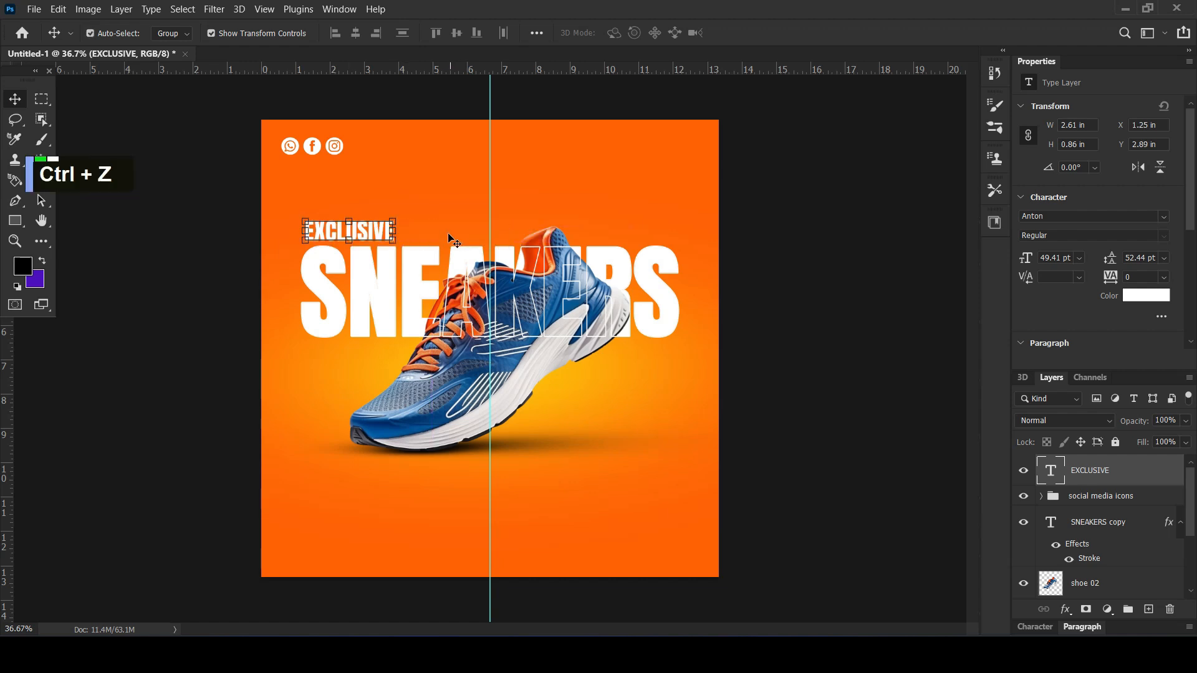
Duplicate the EXCLUSIVE text beside the original and change the copy to read "NEW COLLECTION"
left_click_drag(368, 227, 494, 228, "alt")
left_click(478, 220)
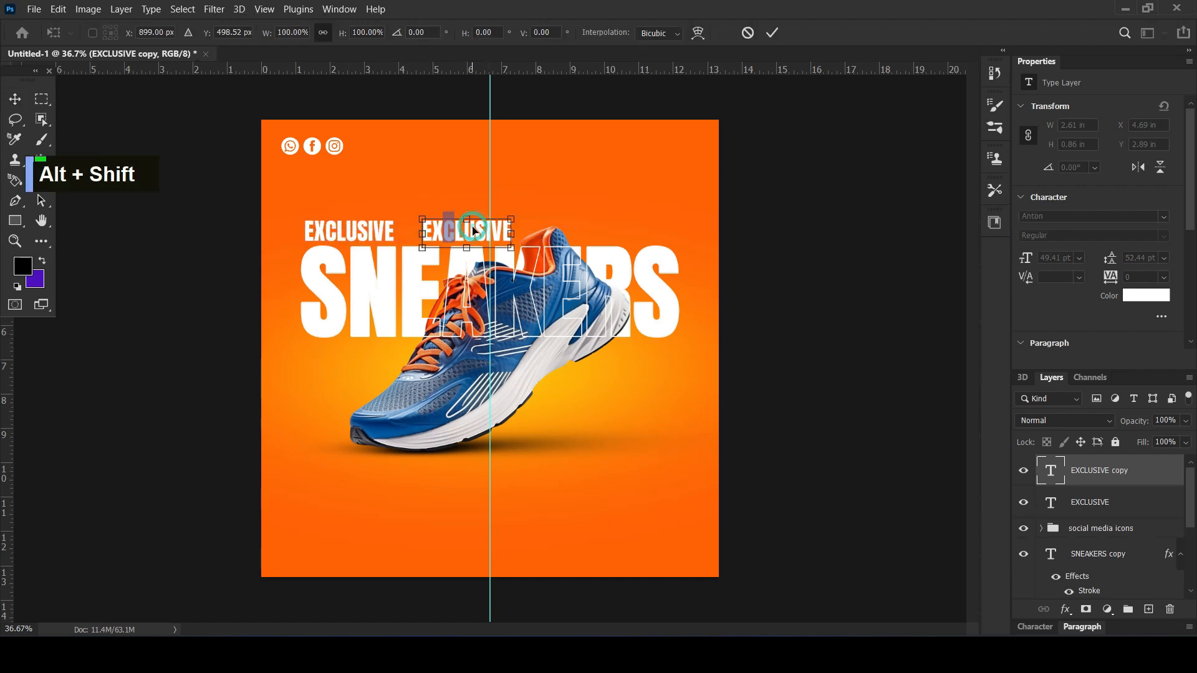
double_click(473, 231)
double_click(475, 228)
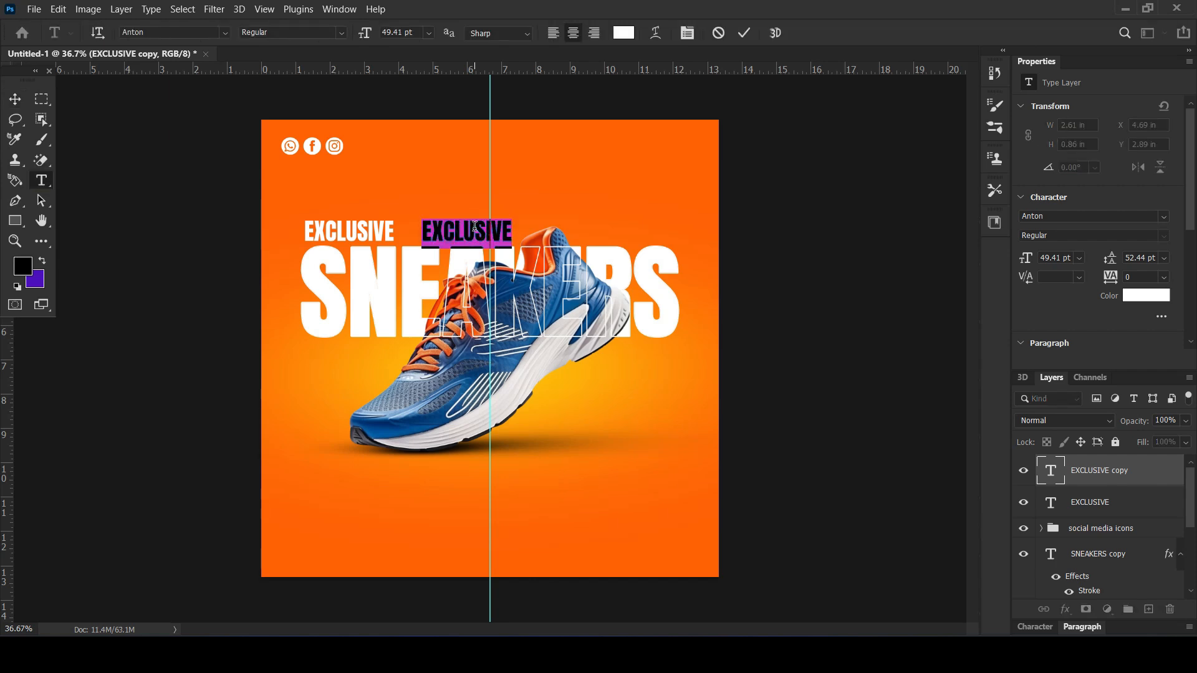
type("NEW COLLECTION")
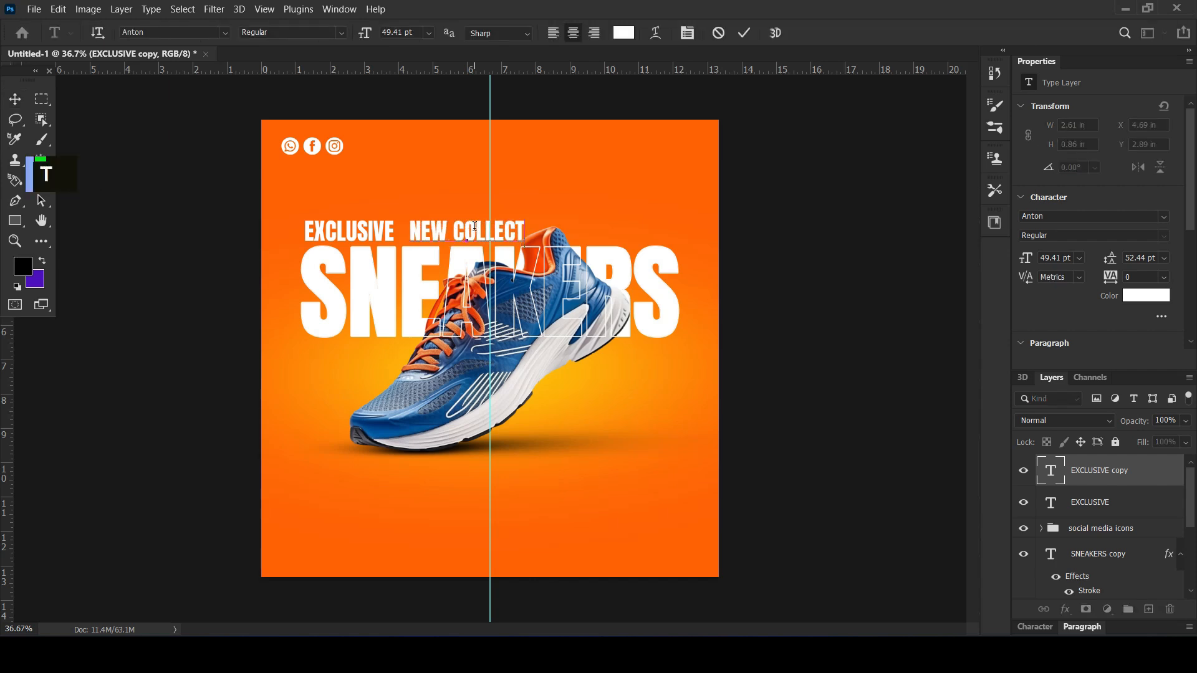
Scale the NEW COLLECTION text to about 2.36 in wide and place it just below the final letters of SNEAKERS
left_click(12, 104)
left_click_drag(442, 234, 657, 359)
key("ctrl+t")
key("shift+Up")
key("shift+Up")
key("shift+Right")
key("shift+Right")
key("shift+Return")
key("Right")
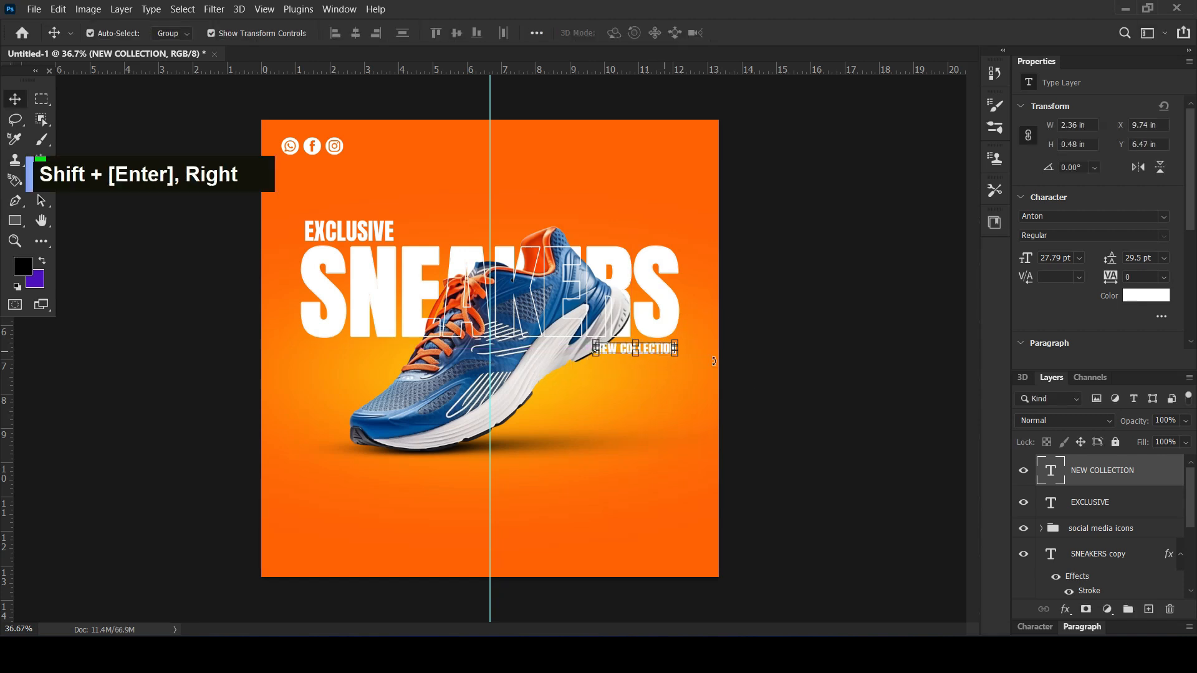
left_click(750, 377)
Shift the shoe slightly to the left so that its X position is about 2.26 in
left_click_drag(549, 387, 507, 387)
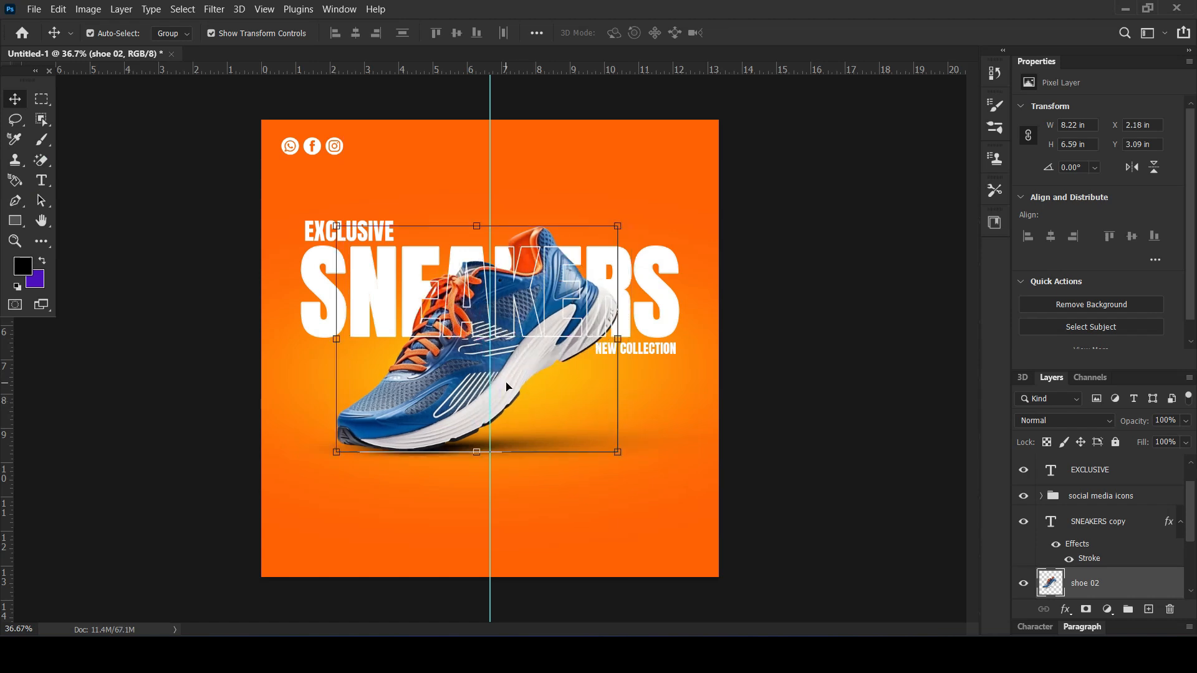
key("Right")
key("Right")
key("Right")
key("Right")
key("Right")
key("Right")
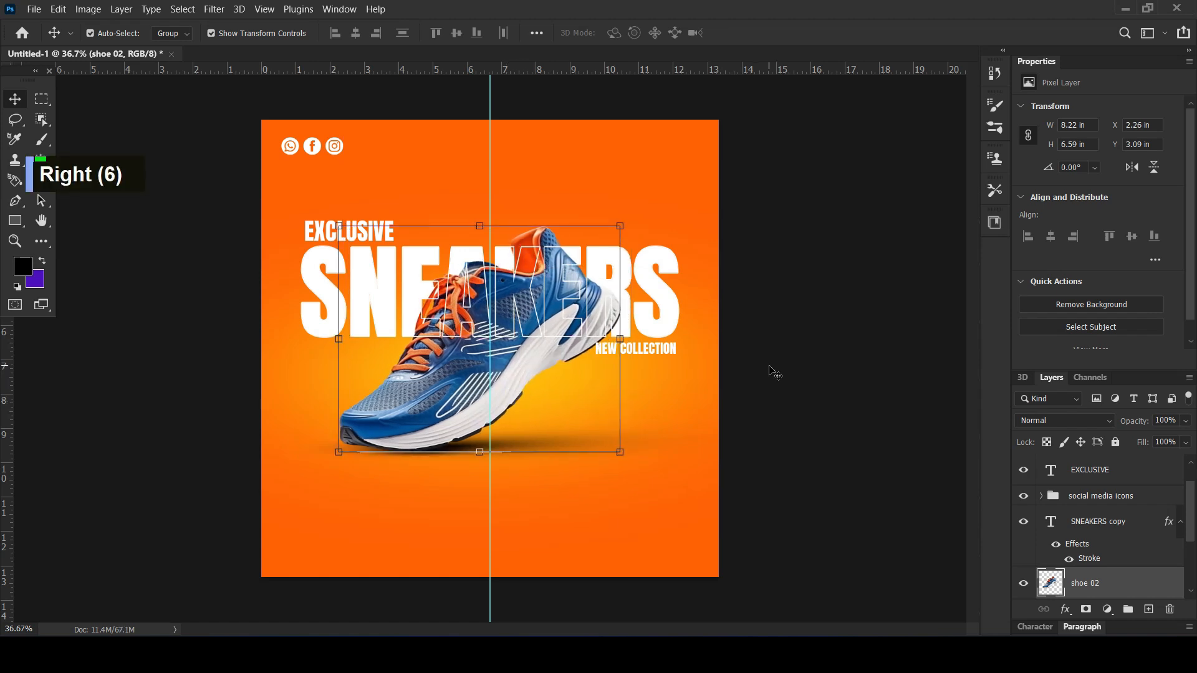
left_click(775, 373)
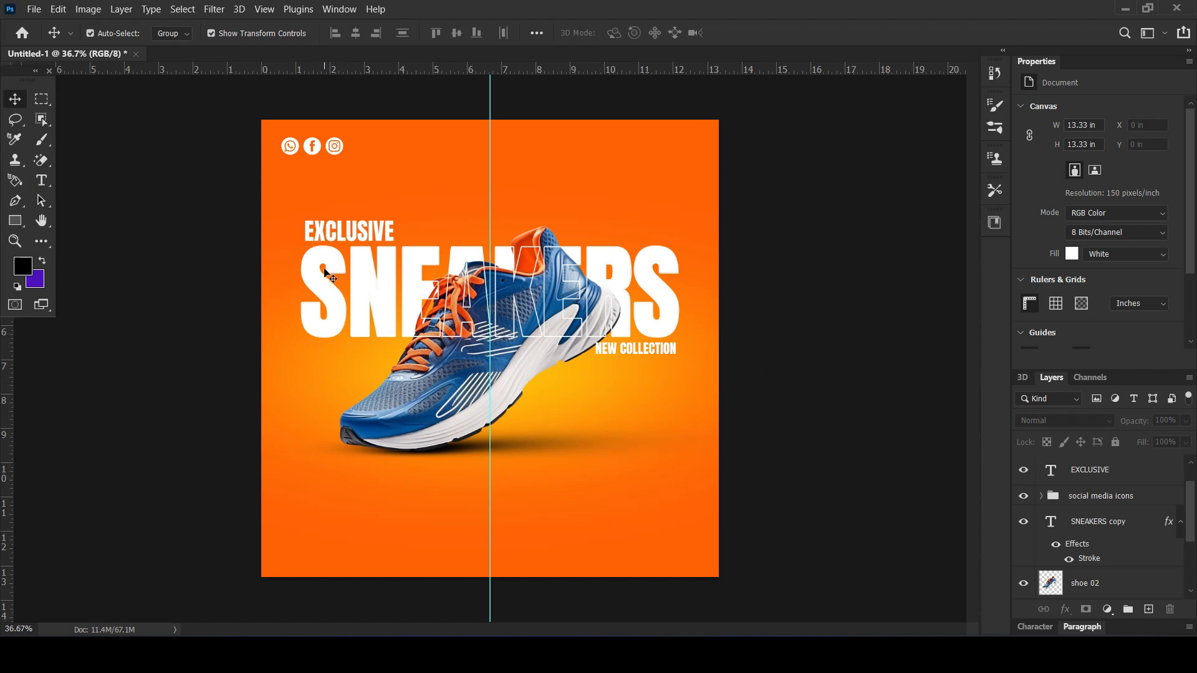
Add an empty layer above the BG group and set the foreground color to the darker orange #f05b01
left_click(599, 508)
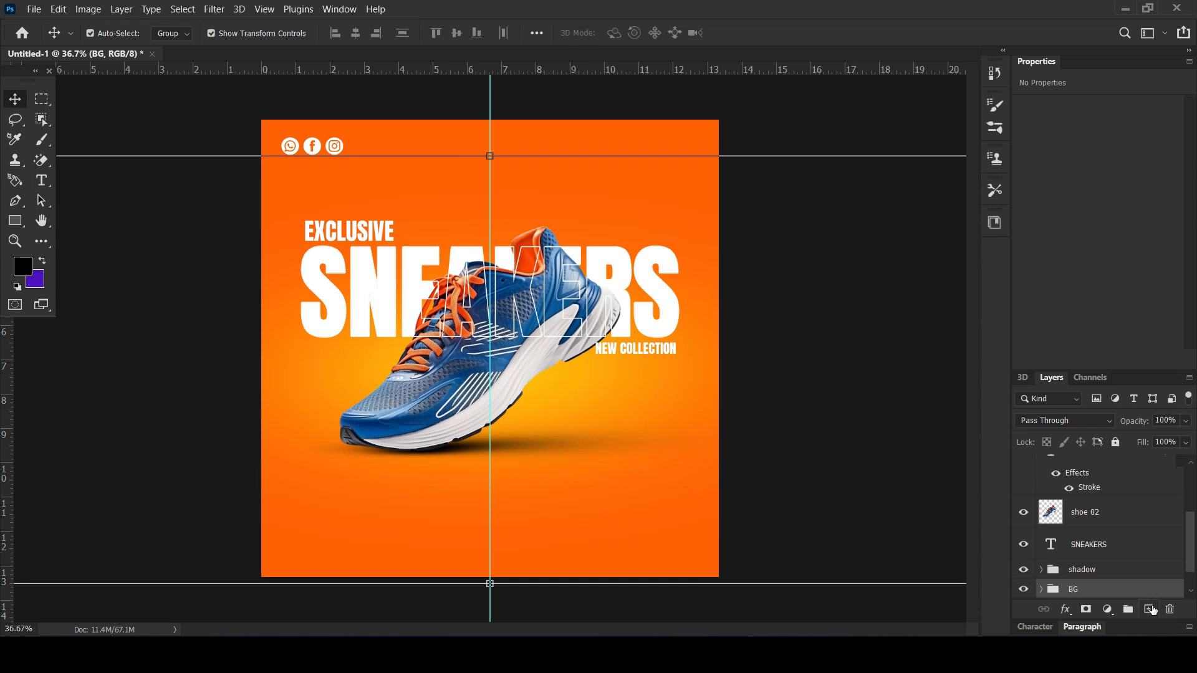
left_click(1151, 609)
left_click(22, 266)
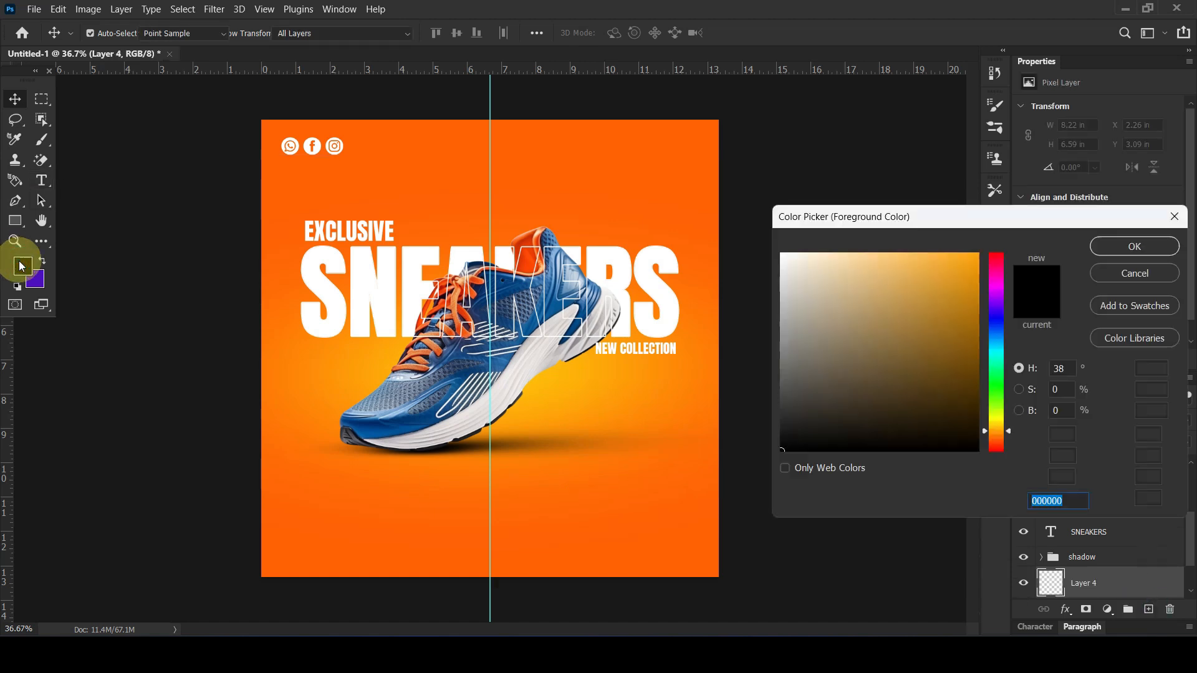
left_click(668, 161)
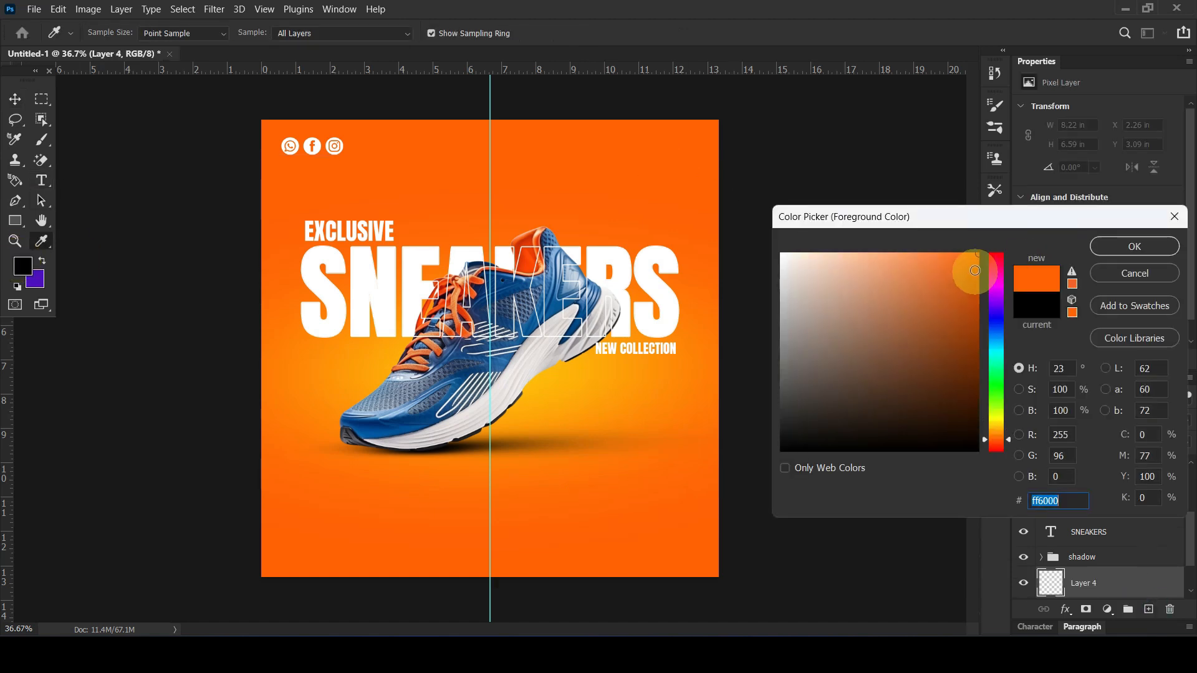
left_click(975, 257)
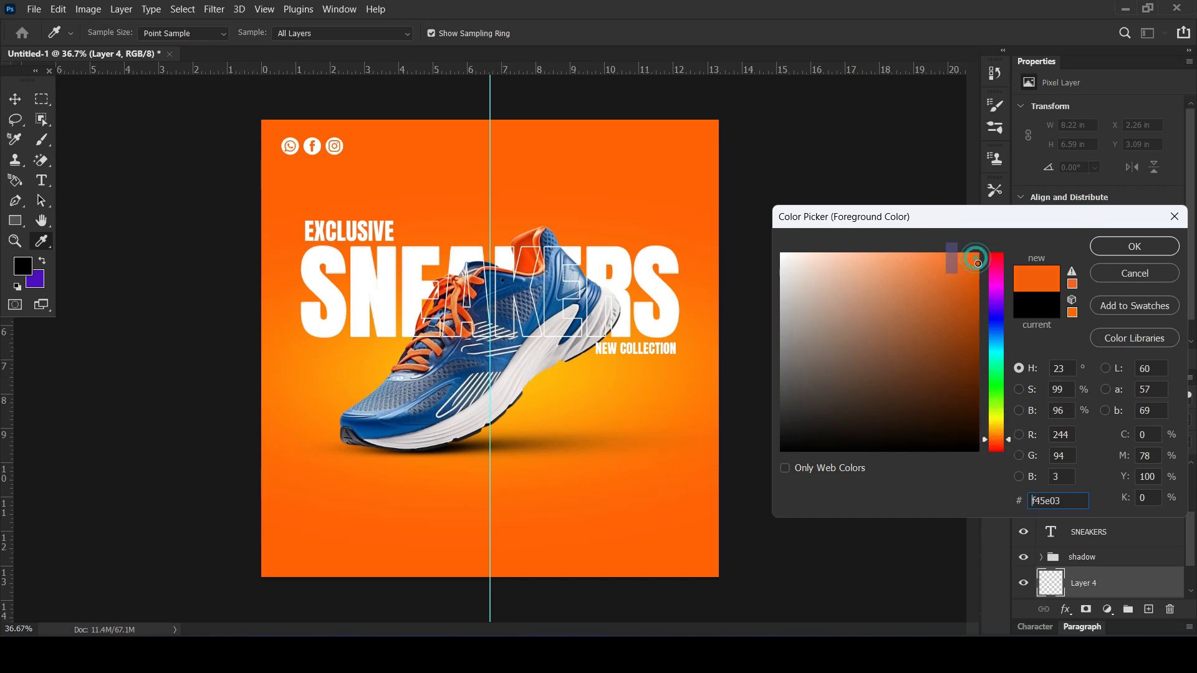
left_click(1140, 244)
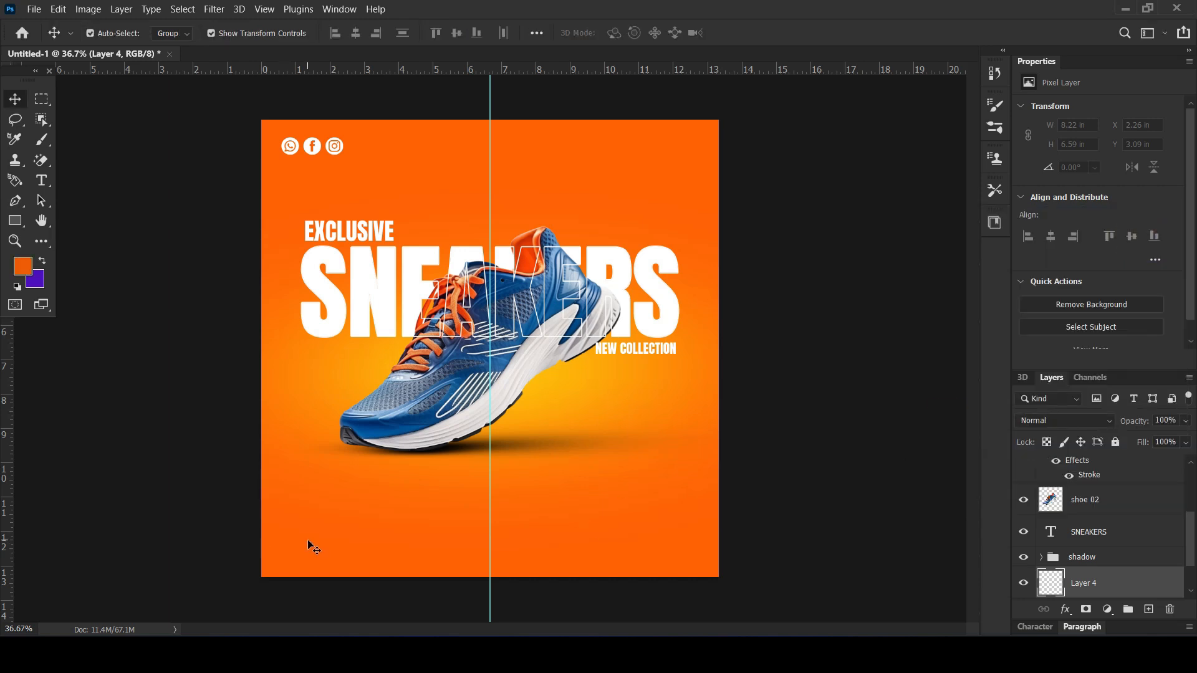
Restore the 1300 px soft brush to a full round tip and paint the darker orange across the lower part of the canvas
left_click(41, 139)
key("Caps_Lock")
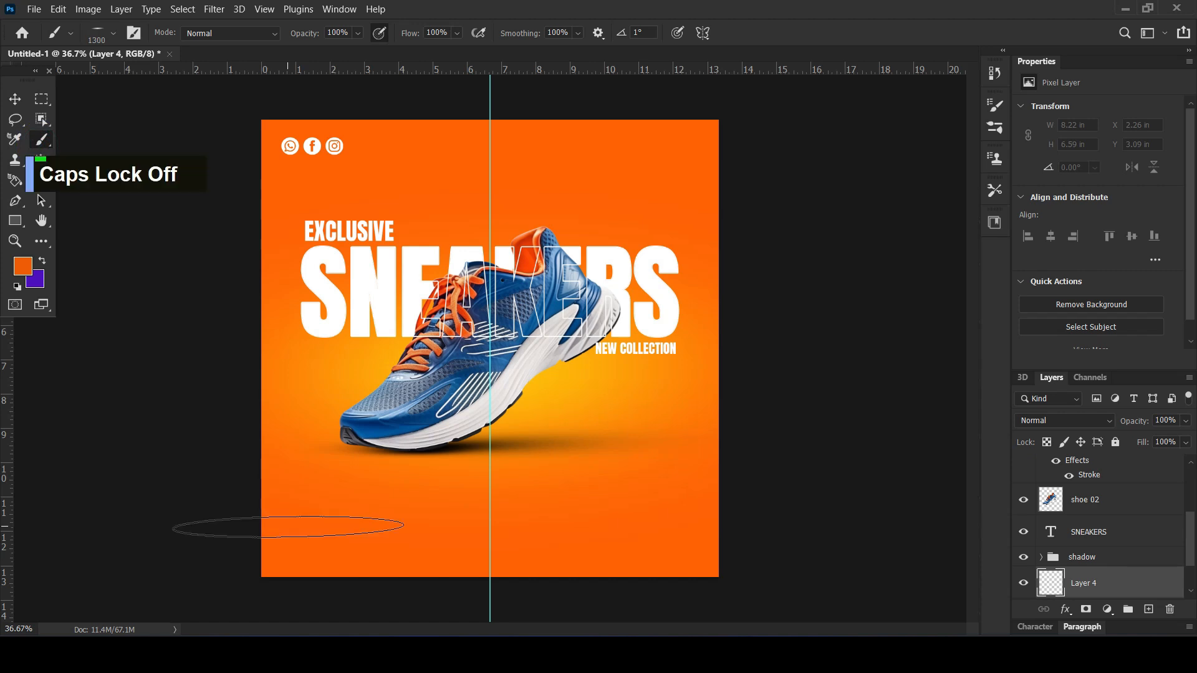
left_click(106, 32)
left_click_drag(49, 90, 50, 120)
left_click(476, 605)
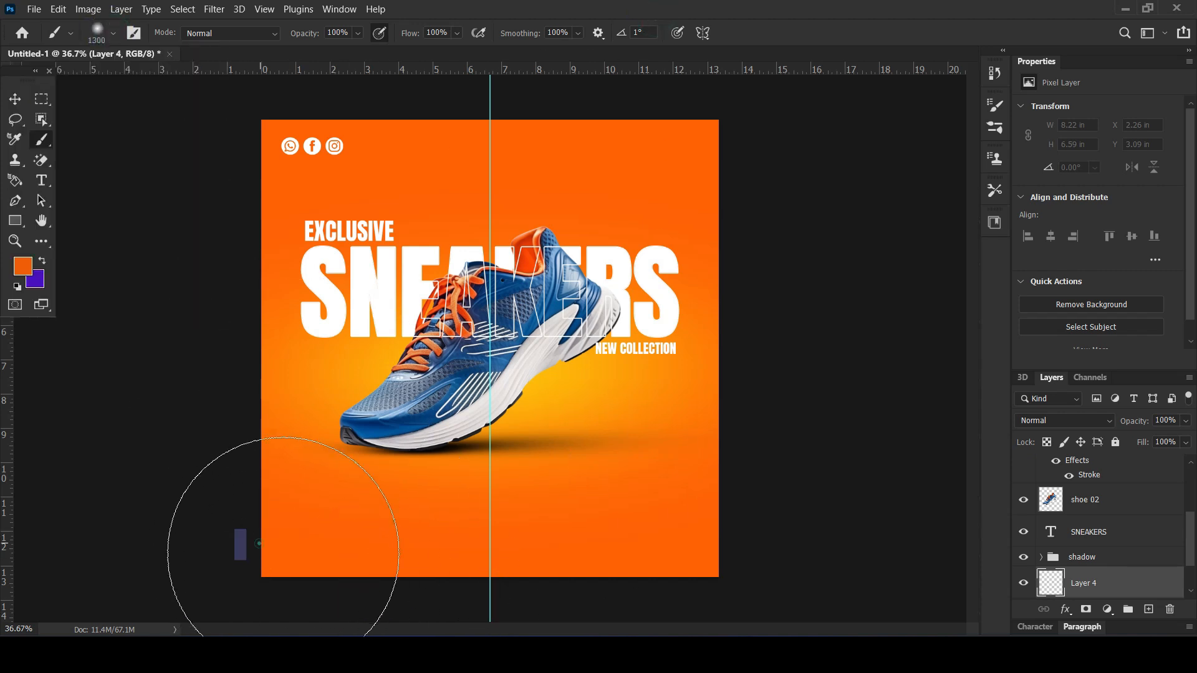
mouse_move(697, 552)
left_mouse_down()
mouse_move(432, 574)
mouse_move(695, 556)
mouse_move(732, 569)
mouse_move(231, 558)
left_mouse_up()
Add another layer and paint a deeper orange, #d14f01, across the bottom edge of the canvas
left_click(1149, 610)
double_click(23, 266)
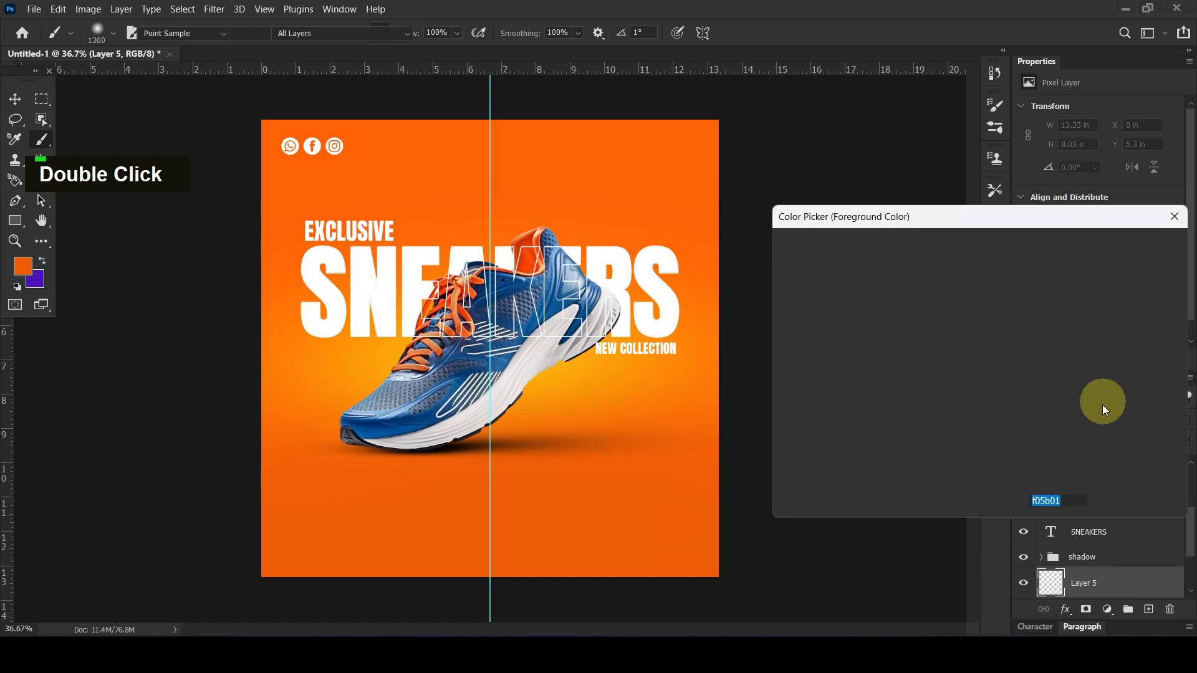
left_click_drag(976, 270, 977, 288)
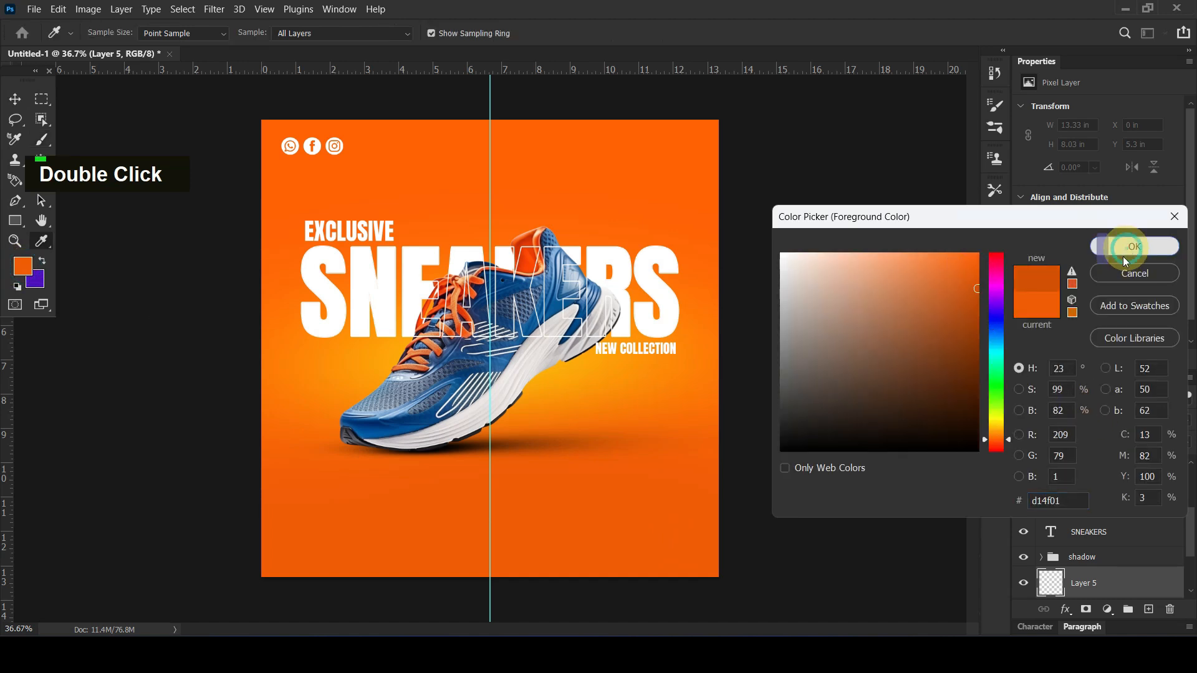
left_click(1126, 260)
key("b")
mouse_move(761, 564)
left_mouse_down()
mouse_move(147, 548)
mouse_move(694, 526)
mouse_move(129, 548)
left_mouse_up()
left_click(15, 103)
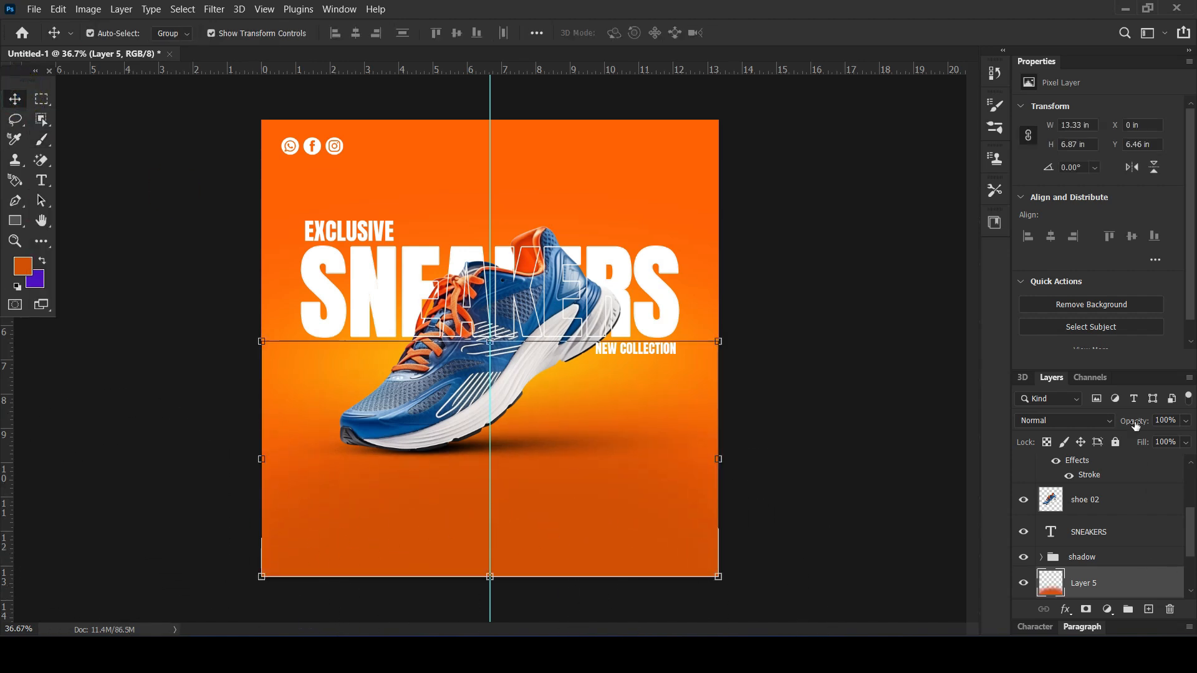
Reduce the opacity of Layer 4, the first painted orange layer, to 92%
scroll(1103, 530, "down", 1)
left_click(1104, 580)
left_click_drag(1136, 421, 1115, 422)
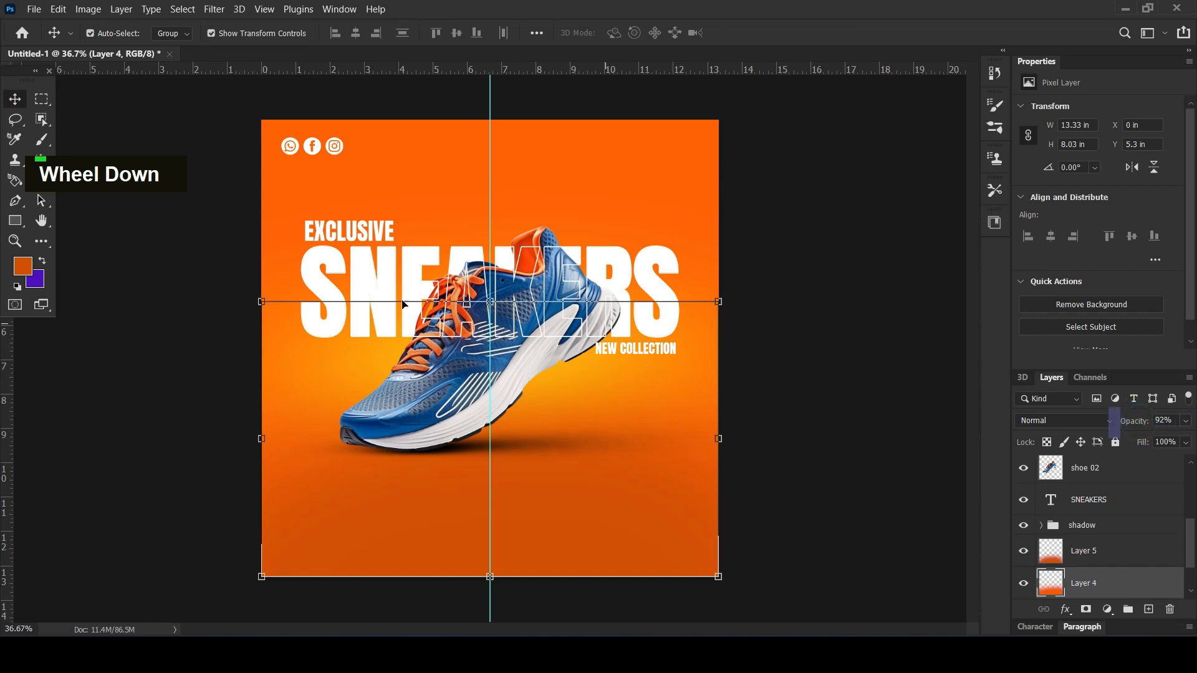
left_click(85, 125)
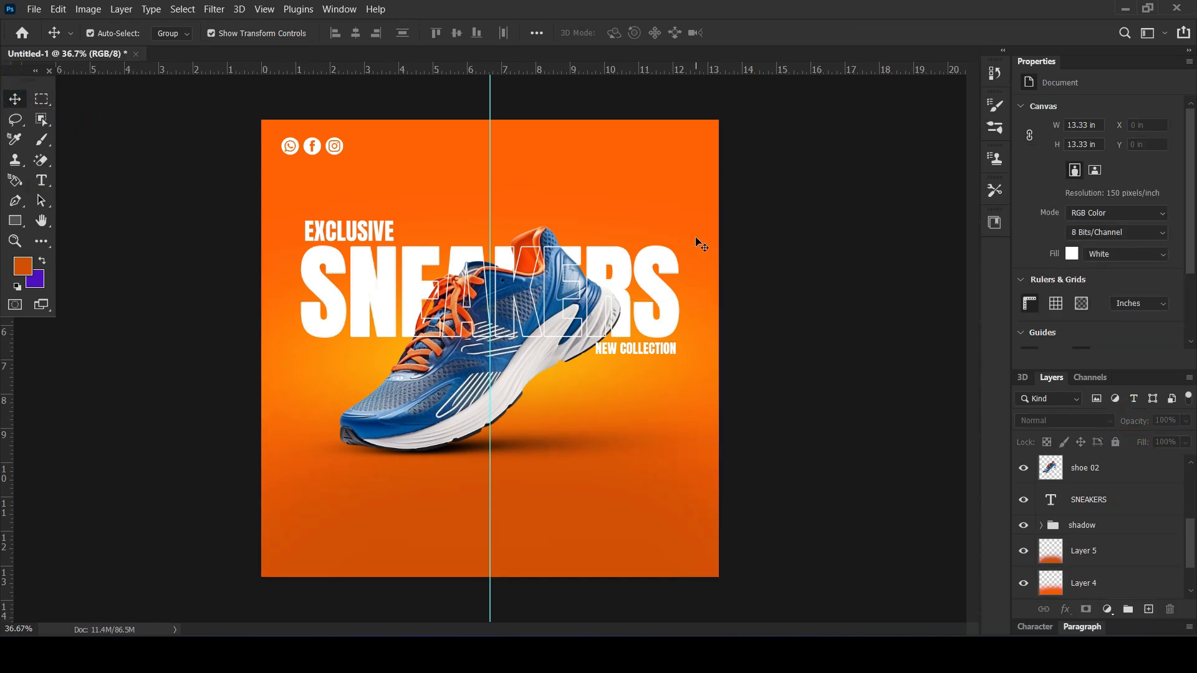
Add the text "YOUR LOGO" above the shoe in the upper part of the canvas and color it white
left_click(43, 181)
left_click(552, 167)
key("Caps_Lock")
type("YOUR LOG")
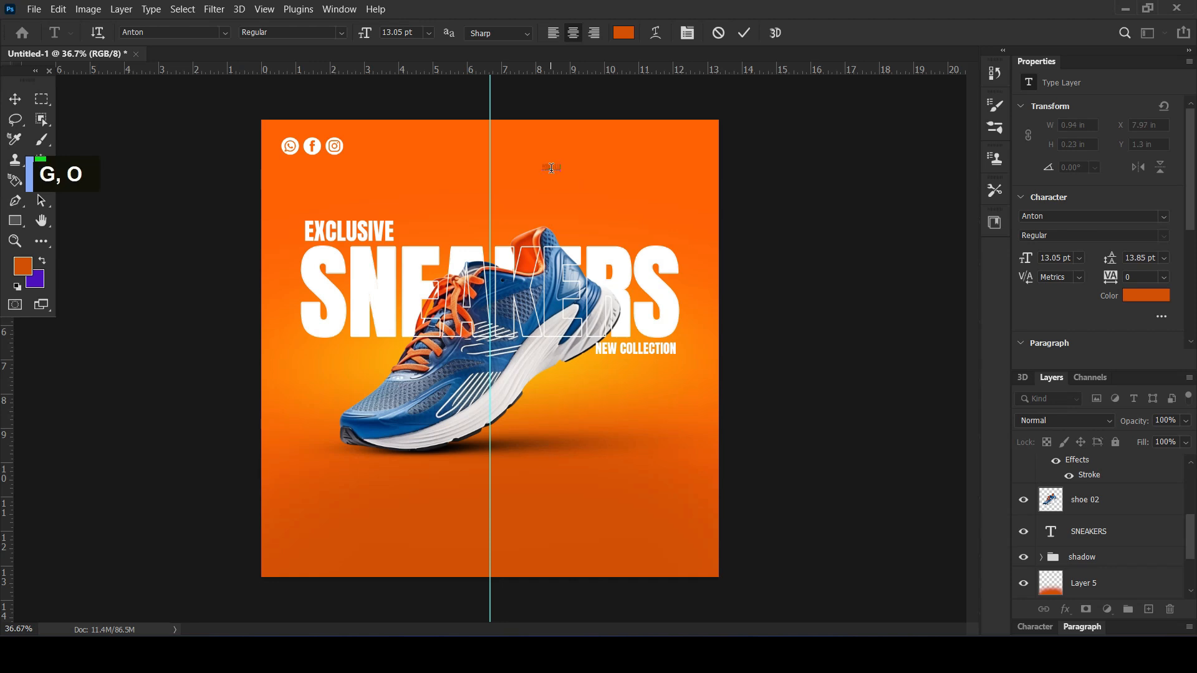
key("ctrl+a")
left_click(624, 32)
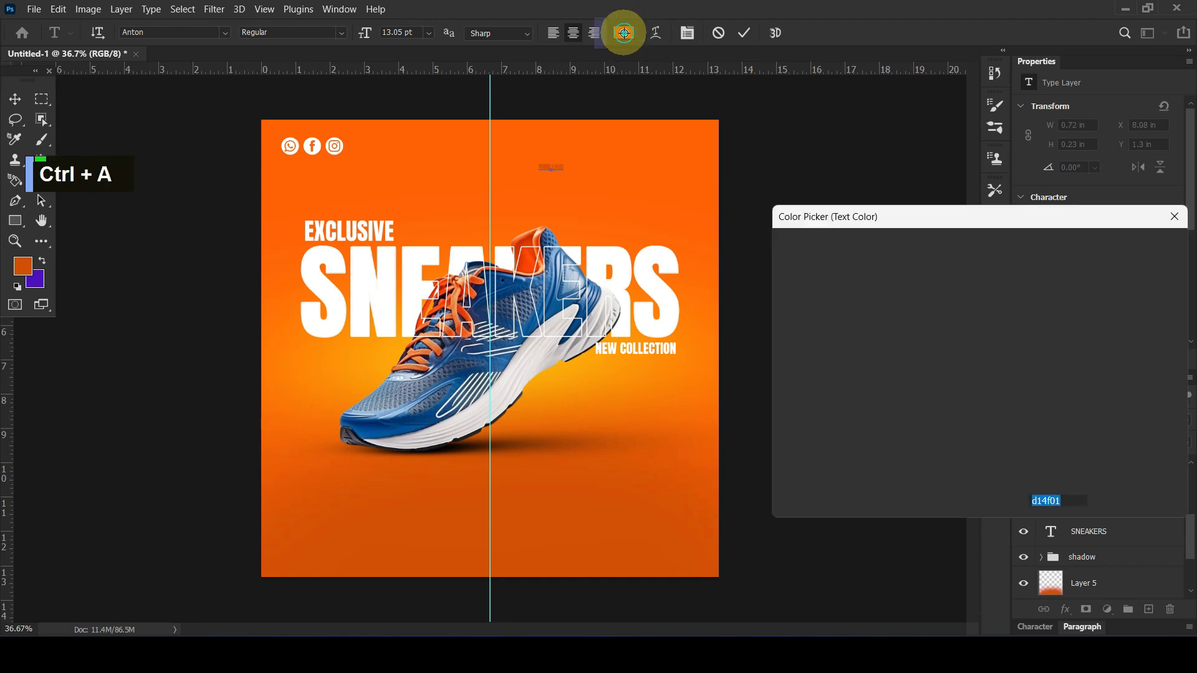
left_click_drag(829, 297, 781, 253)
left_click(1133, 247)
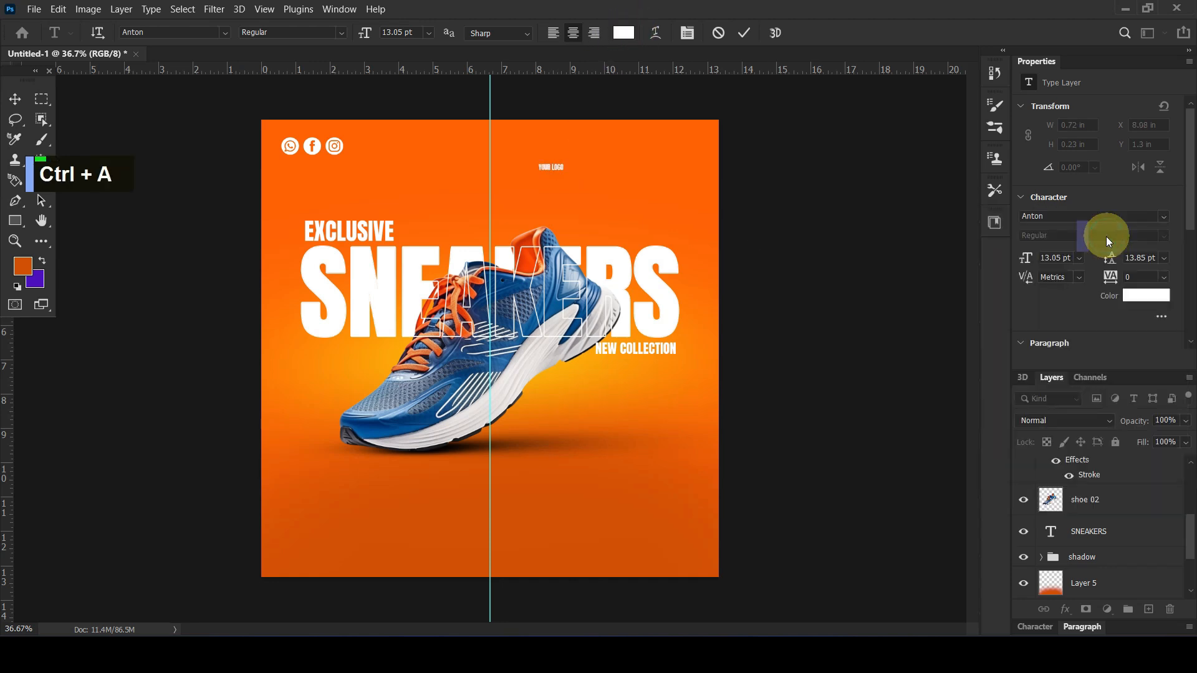
Set the YOUR LOGO text in Montserrat Bold
left_click(1065, 217)
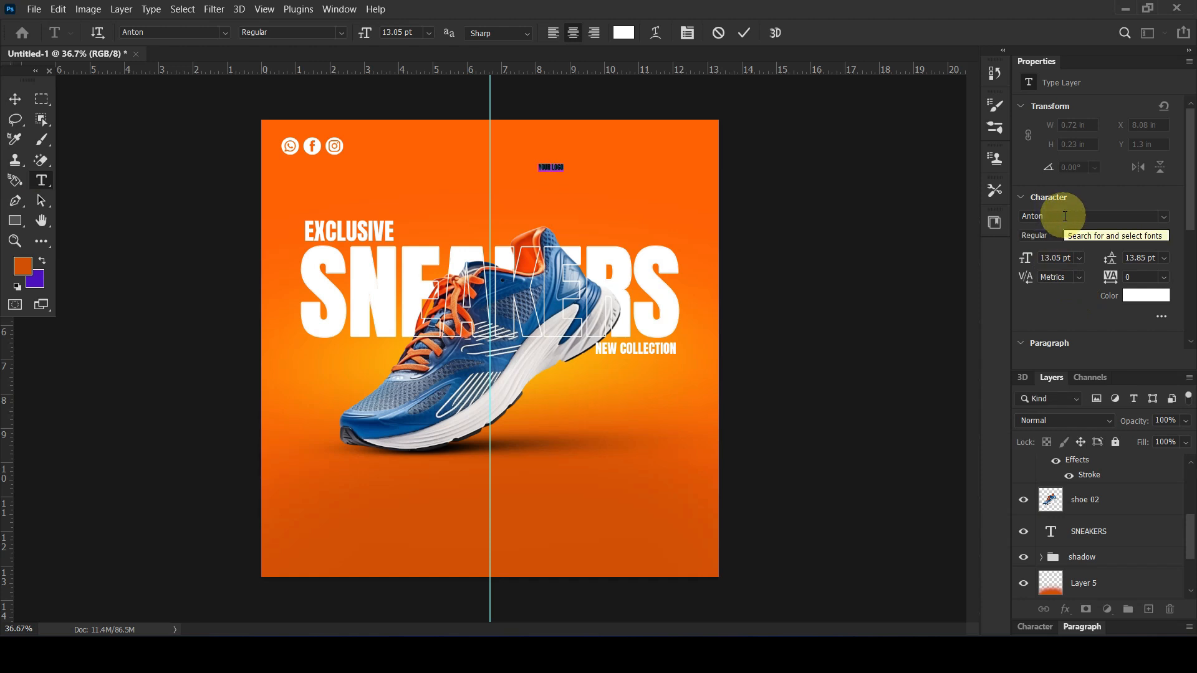
type("MP")
key("BackSpace")
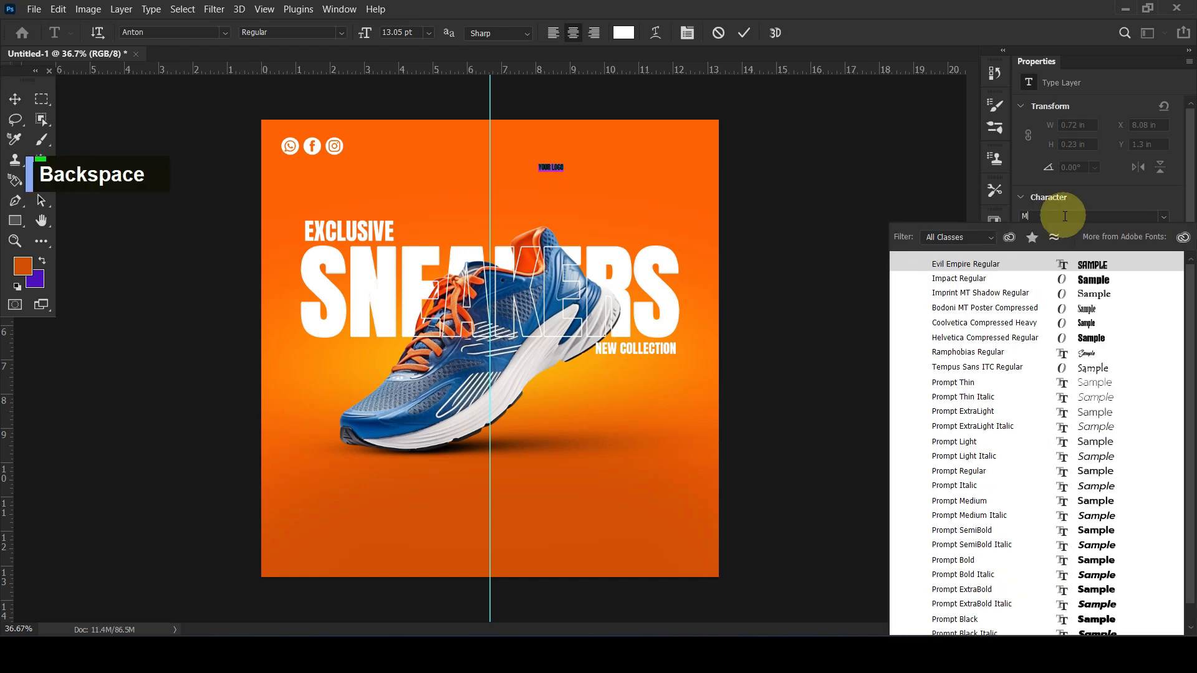
type("ONT")
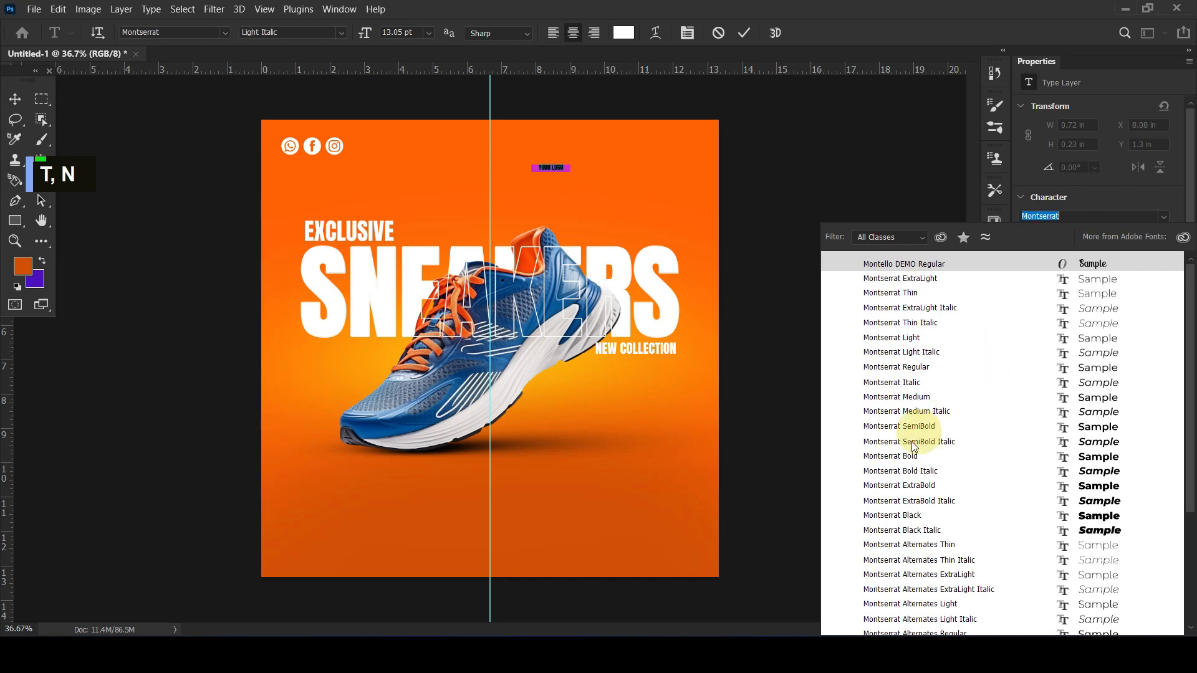
left_click(898, 456)
Scale YOUR LOGO to about 2.34 in wide and place it in the canvas's upper-right corner, level with the social media icons
left_click(14, 98)
left_click_drag(571, 164, 622, 154)
key("Return")
left_click(767, 227)
key("Return")
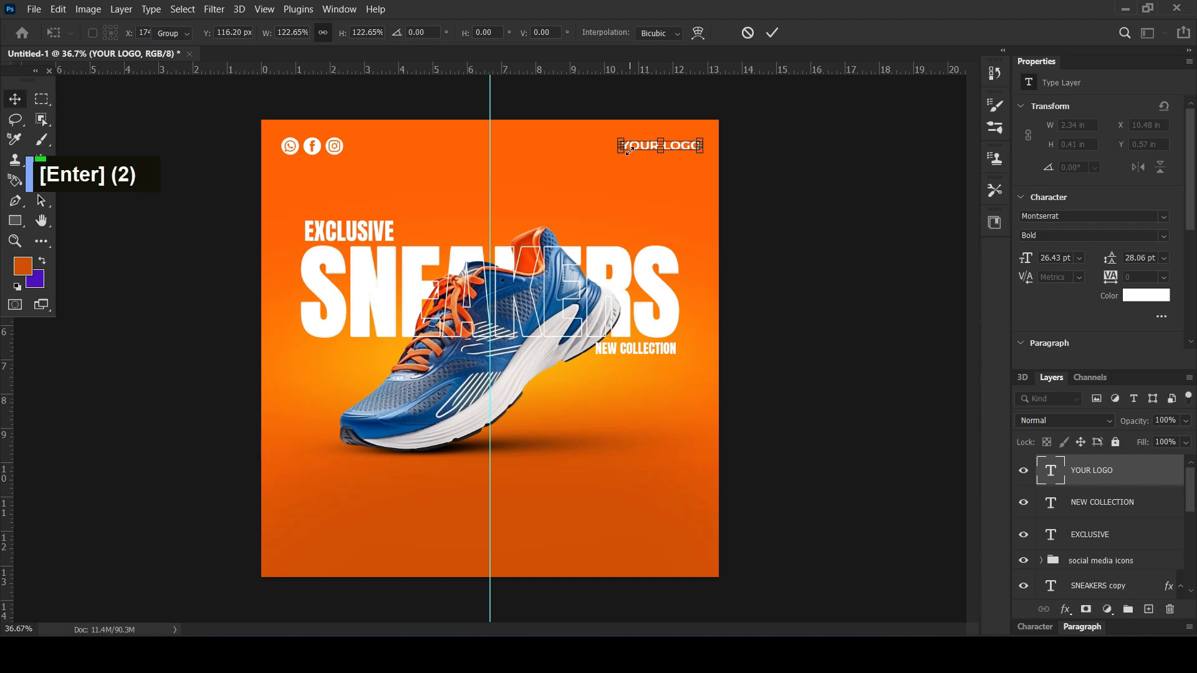
left_click(767, 304)
Place the call icon image at about 0.92 in wide in the canvas's lower-left corner, lined up under the social media icons
scroll(447, 387, "down", 1)
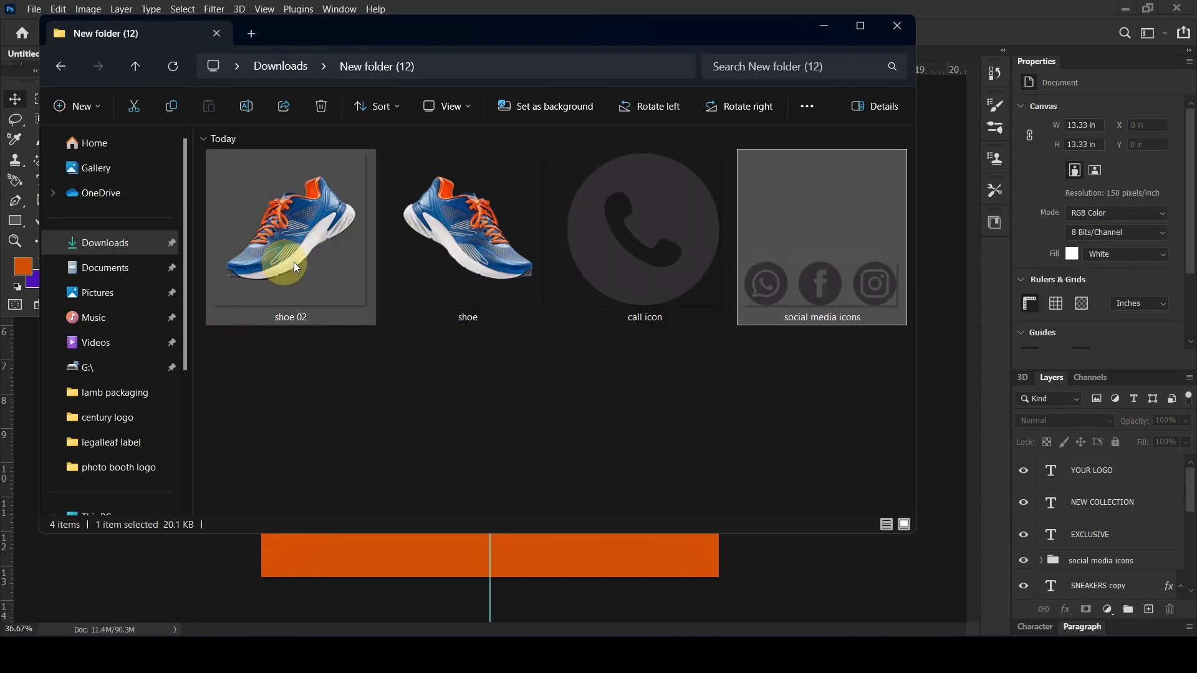
left_click_drag(633, 276, 600, 508)
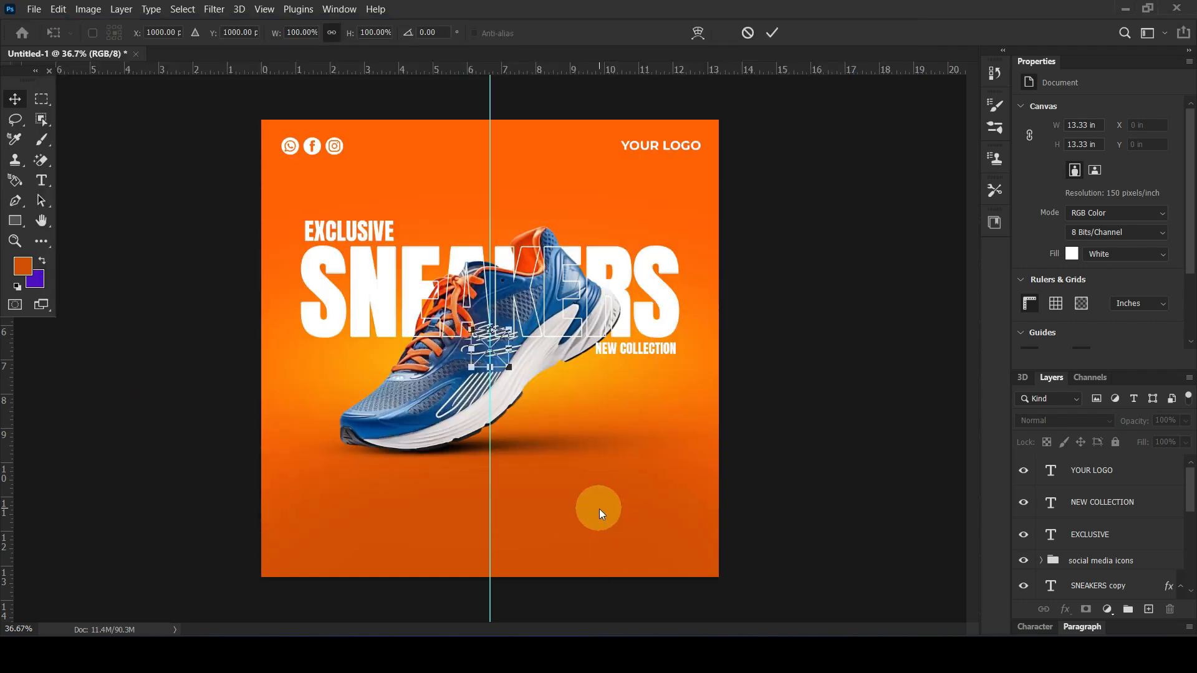
left_click_drag(499, 343, 312, 522)
key("Return")
key("shift+Up")
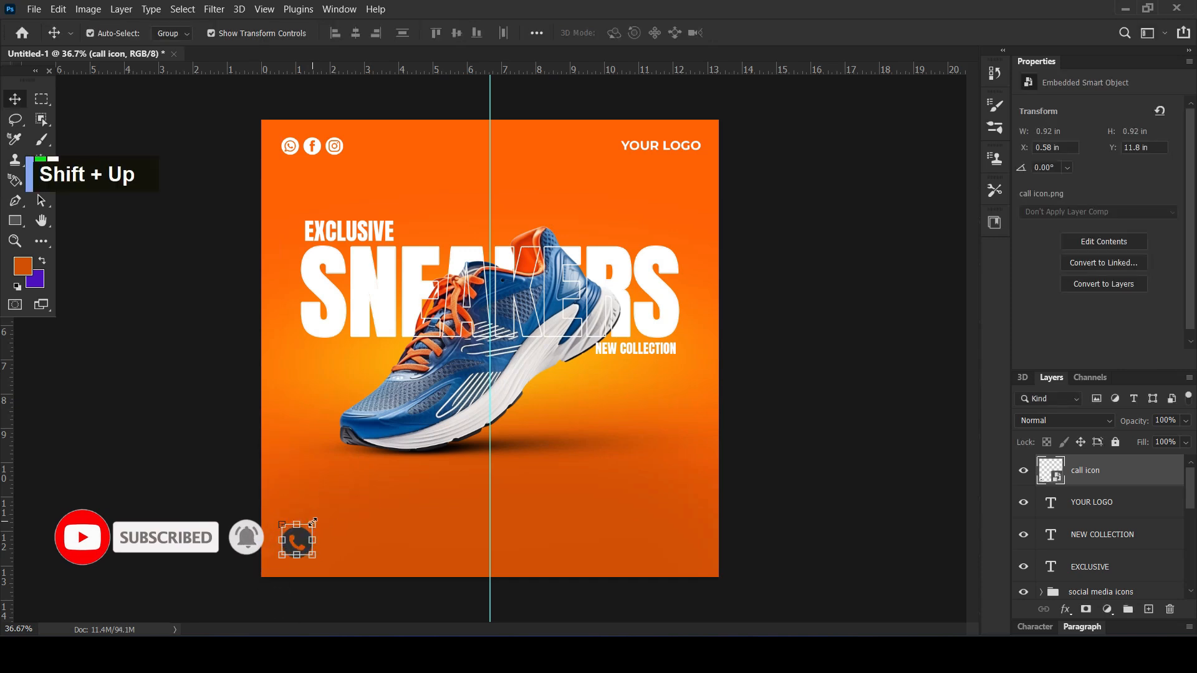
left_click(212, 506)
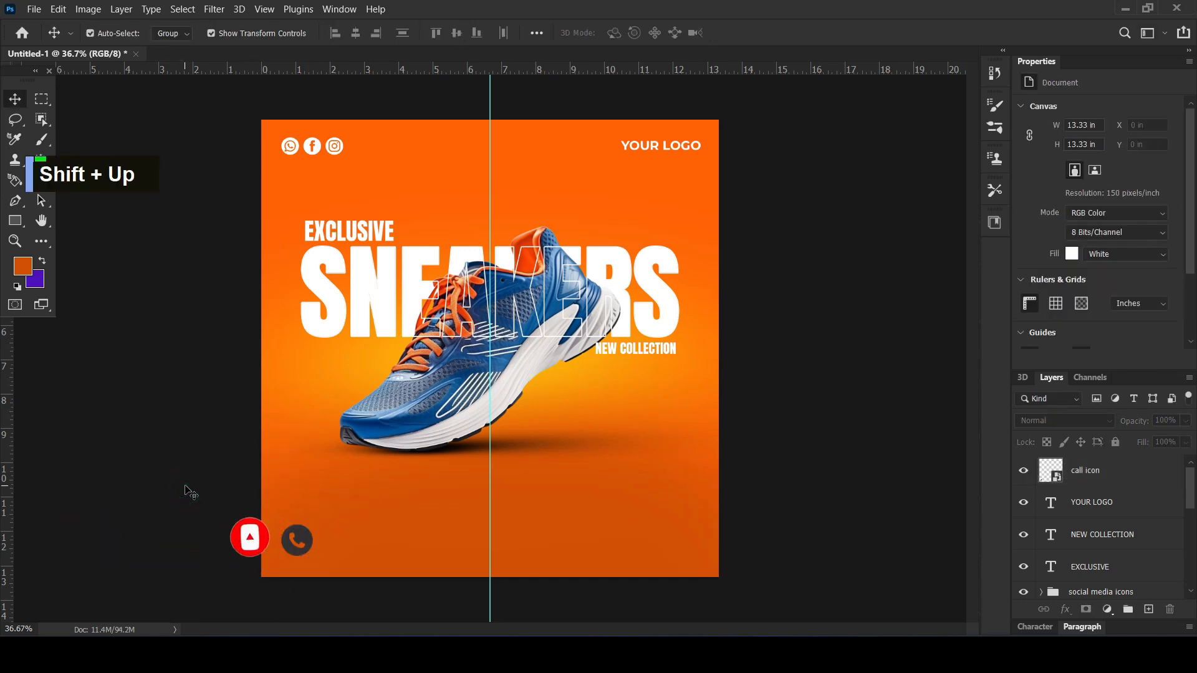
Add a solid color fill layer in yellow-orange ffba00 above the call icon and clip it to the icon
left_click(296, 541)
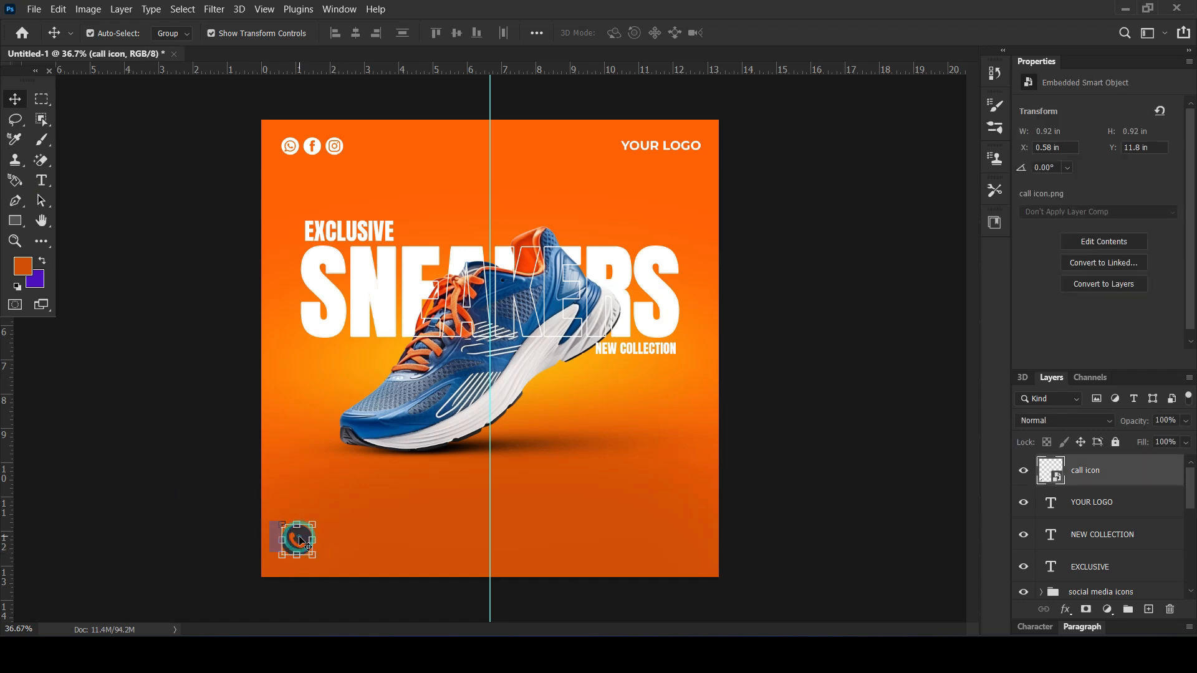
left_click(1107, 609)
left_click(1099, 338)
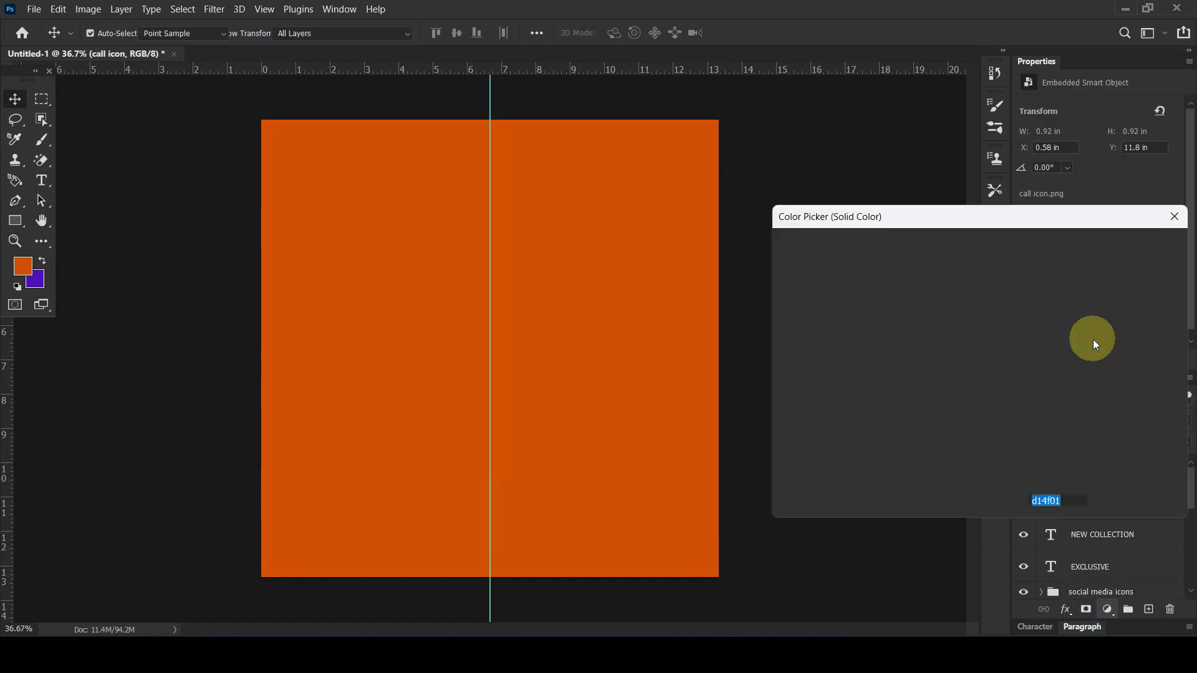
double_click(993, 422)
left_click_drag(972, 286, 1007, 260)
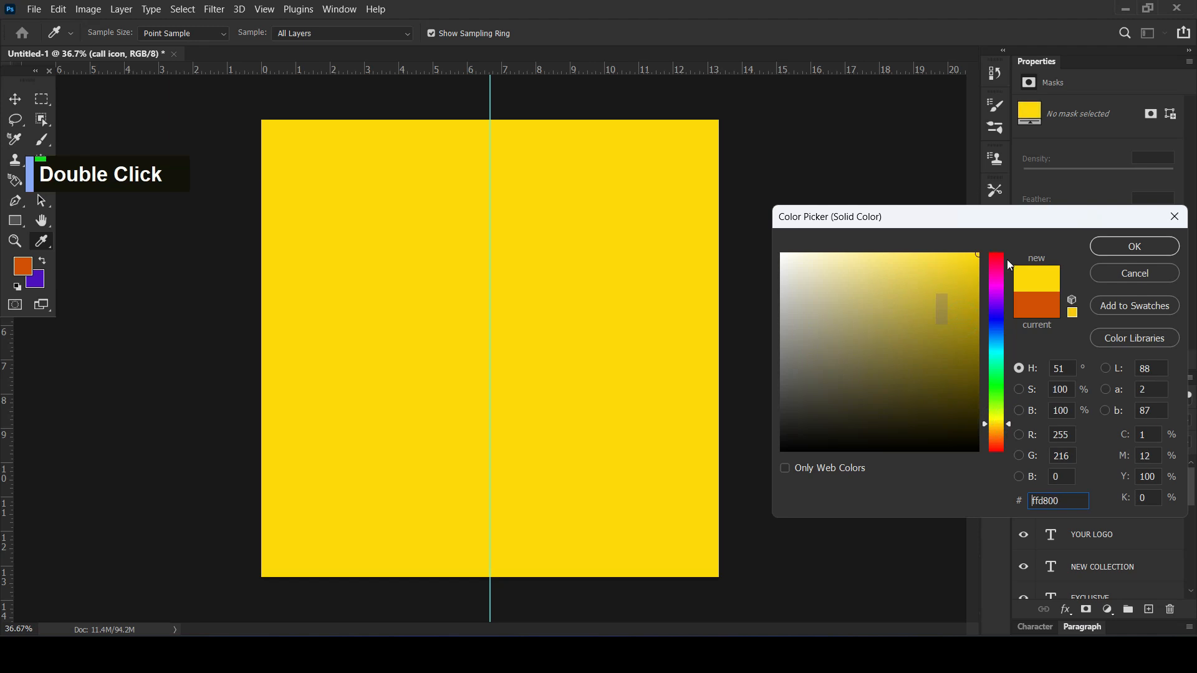
left_click(994, 430)
left_click(993, 428)
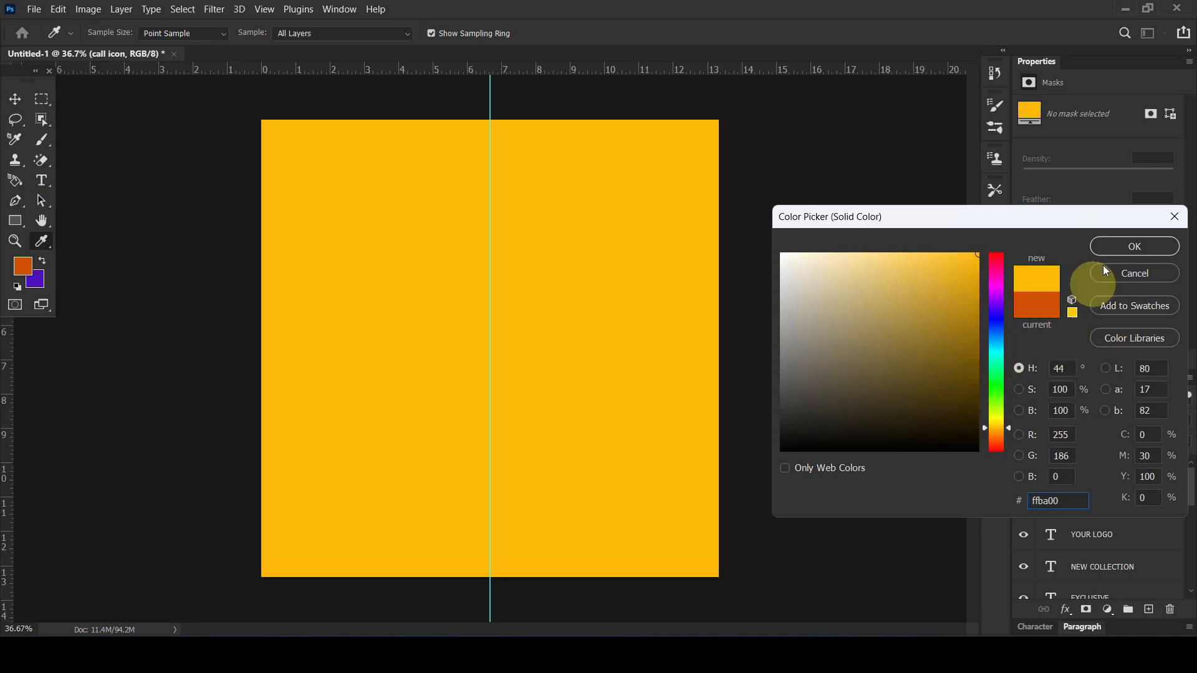
left_click(1113, 251)
right_click(1174, 487)
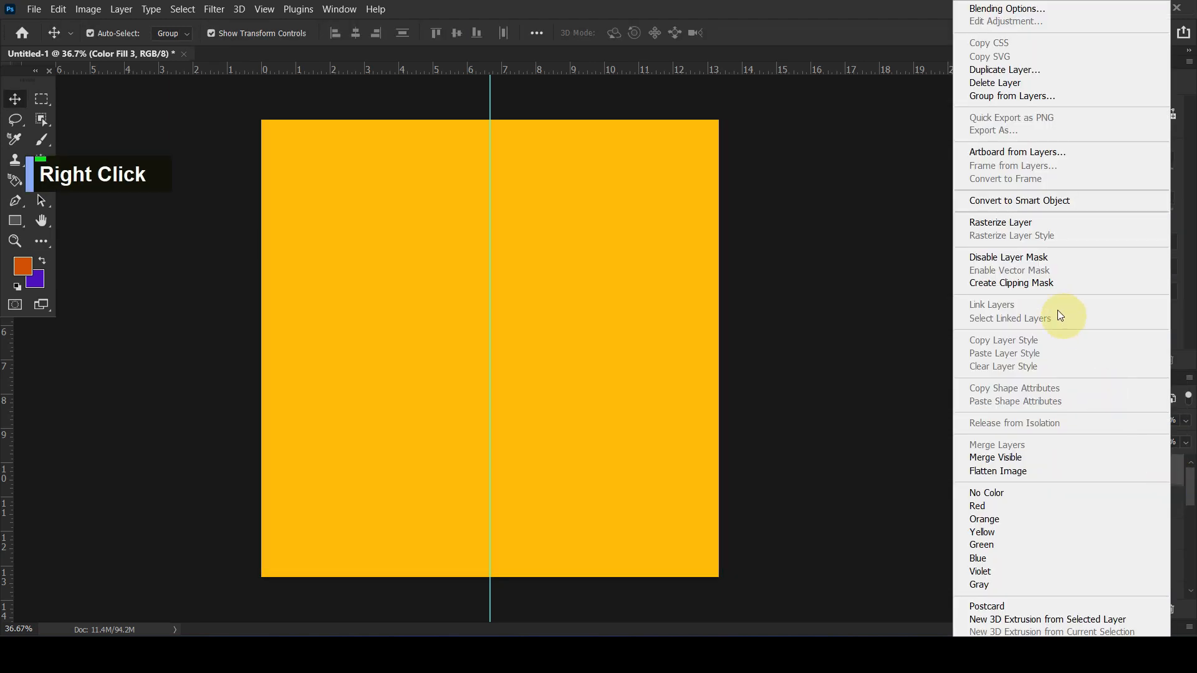
left_click(1027, 280)
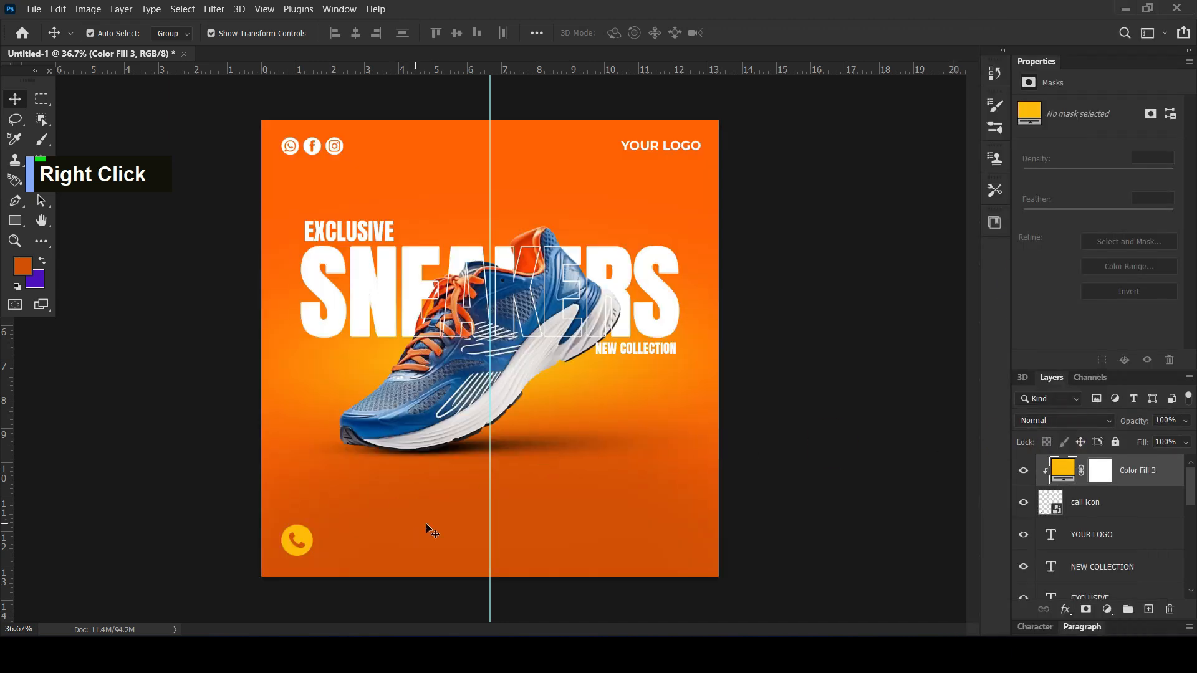
Recolor the call icon's clipped fill layer to white ffffff
left_click(1118, 510, "ctrl")
double_click(1066, 477)
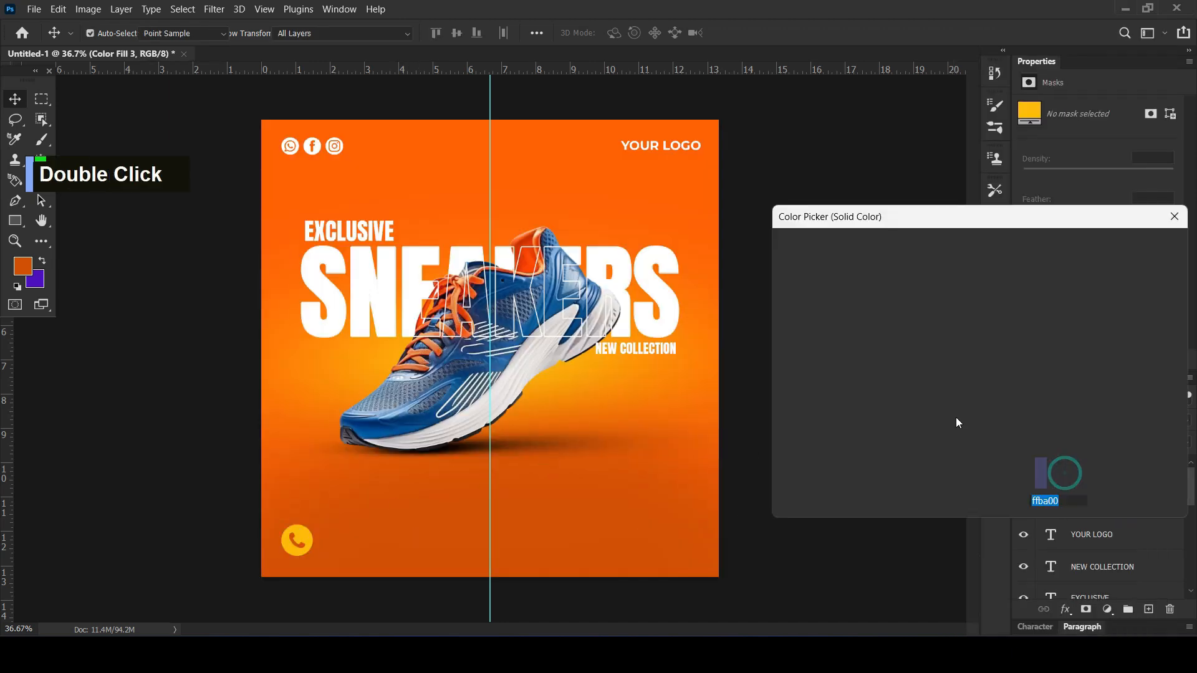
left_click_drag(820, 289, 768, 243)
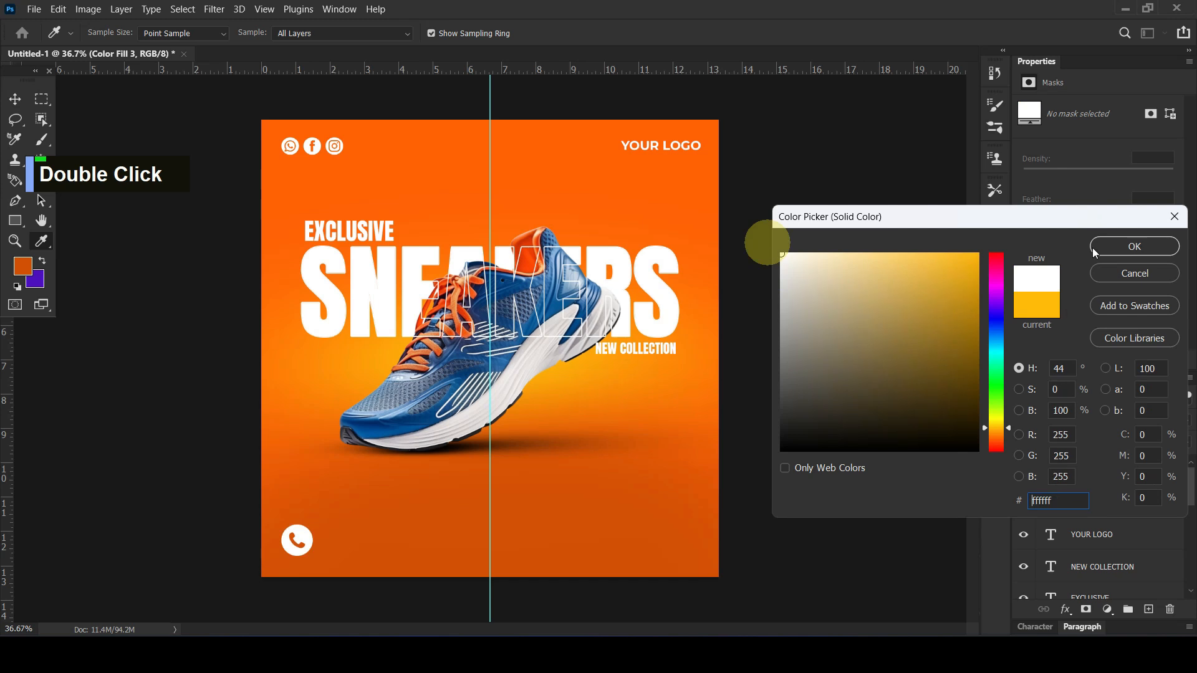
left_click(1126, 246)
left_click(1093, 310)
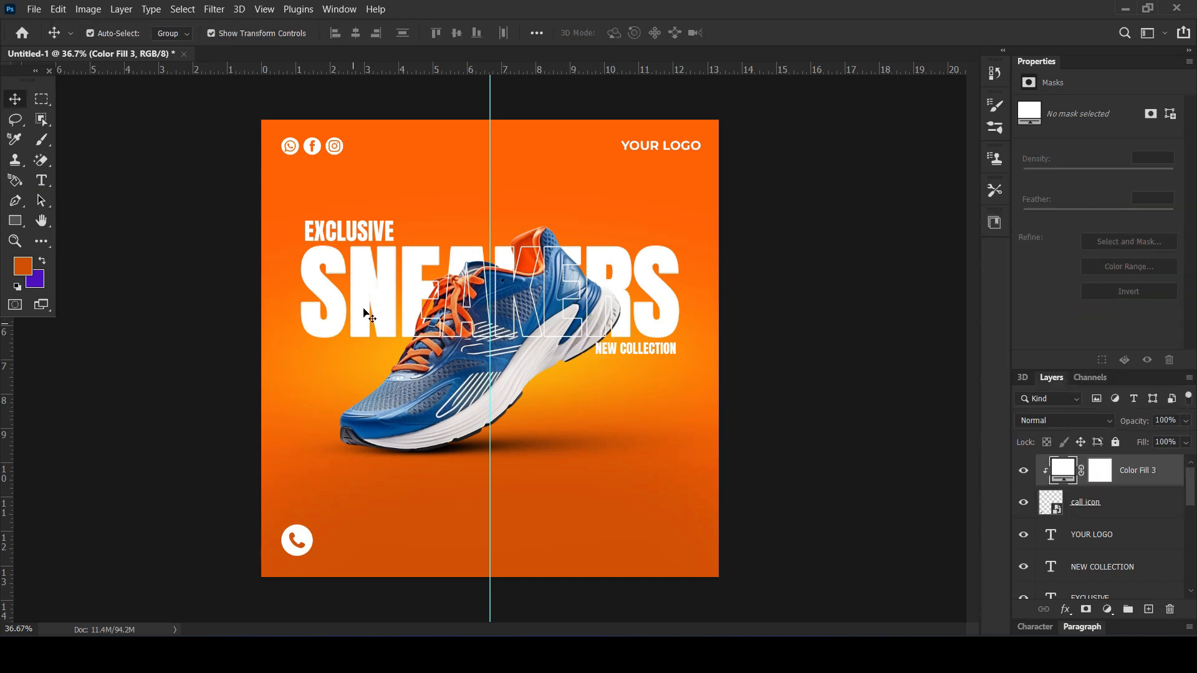
Add the left-aligned text "Call for more details" beside the call icon in white Montserrat
left_click(41, 180)
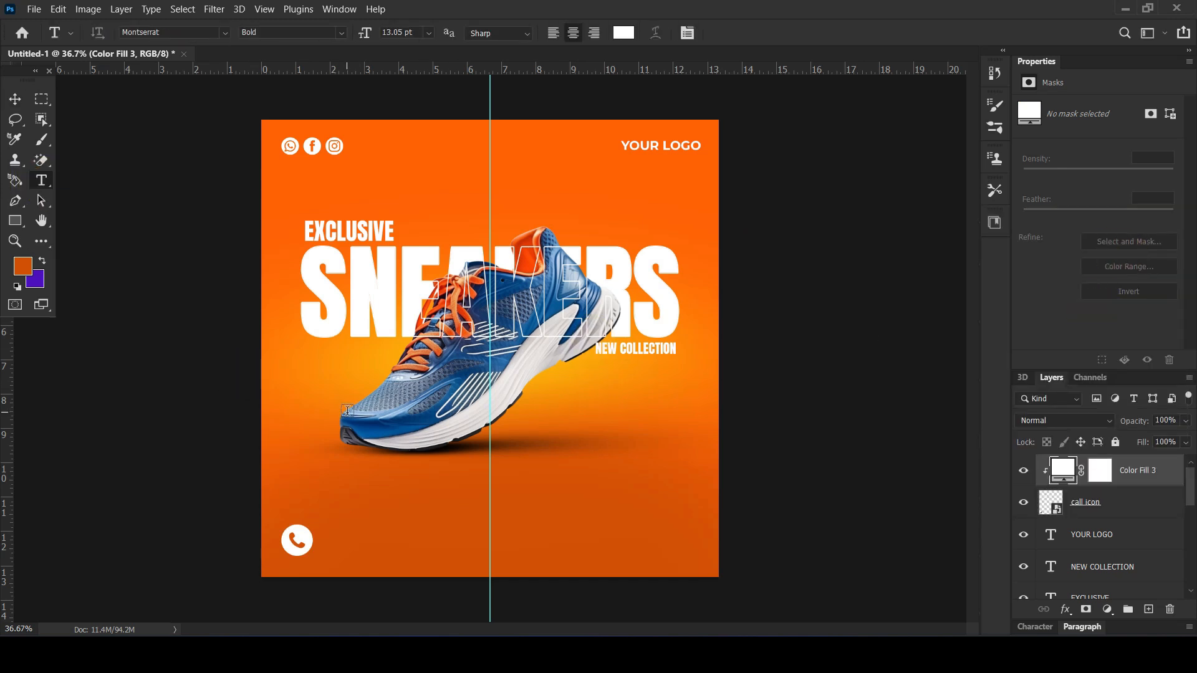
left_click(325, 535)
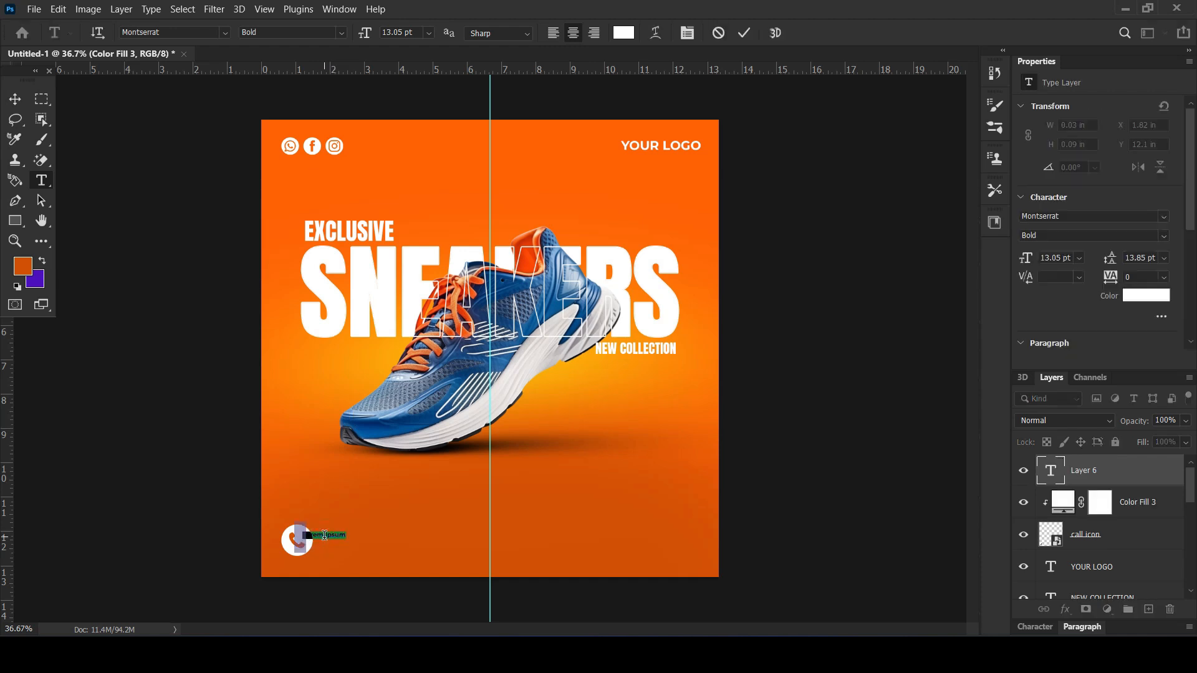
key("shift+c")
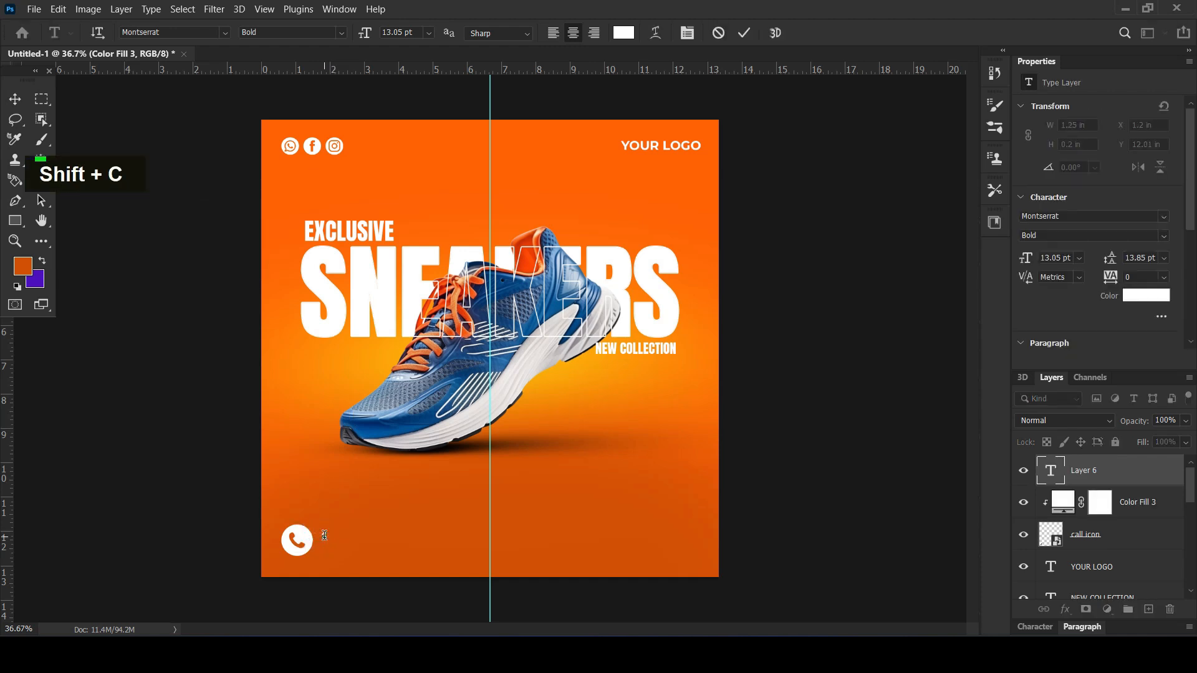
type("all for more details")
key("ctrl+a")
left_click(554, 31)
left_click(15, 99)
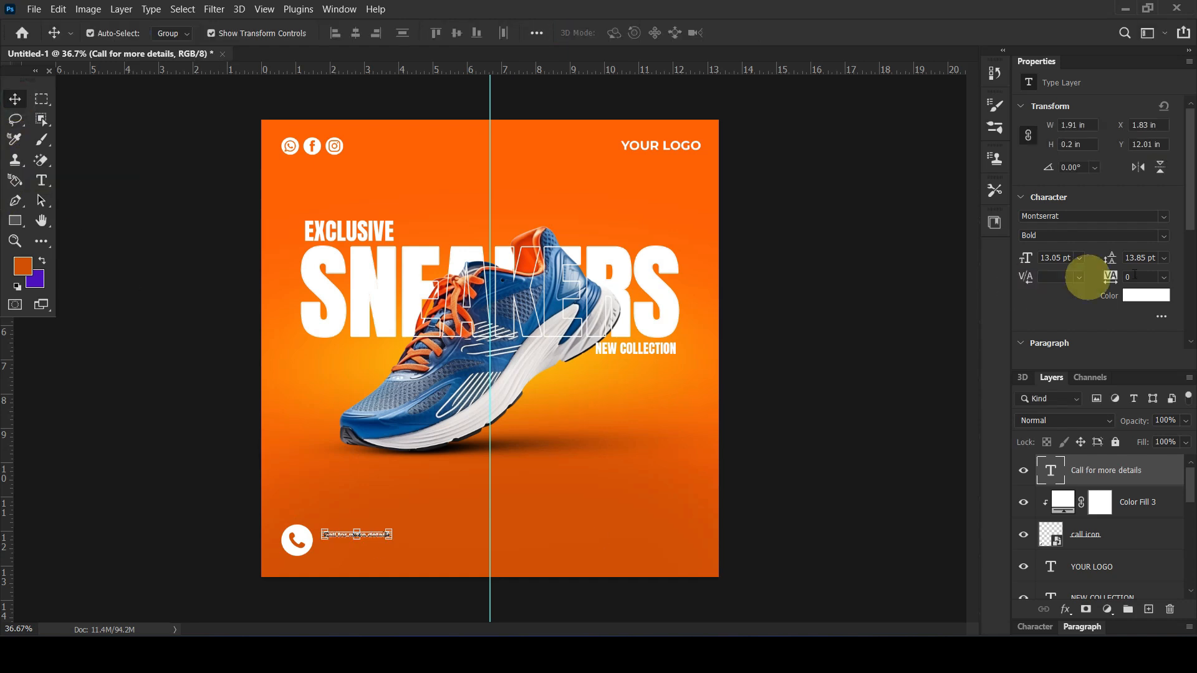
Set "Call for more details" in Montserrat Medium, scale it to about 2.52 in wide and place it close beside the call icon
left_click(1158, 236)
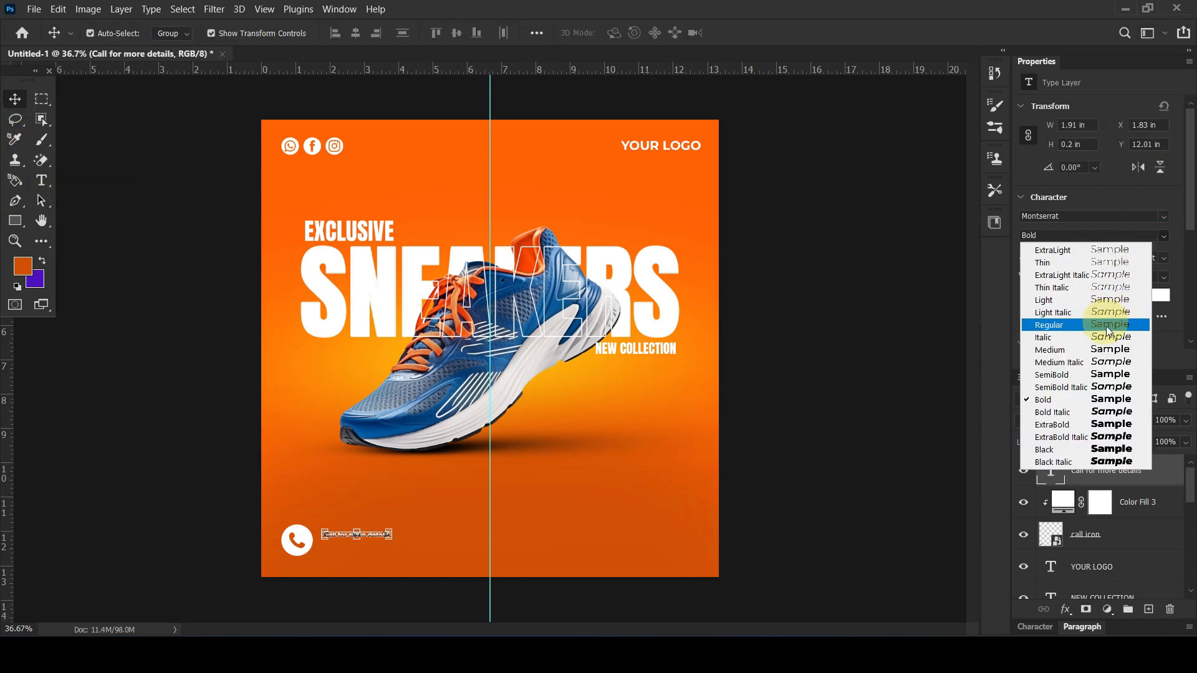
left_click(1109, 350)
key("ctrl+t")
left_click_drag(397, 528, 366, 536)
key("Return")
key("shift+Down")
key("shift+Down")
key("shift+Left")
key("shift+Left")
key("shift+Down")
key("shift+Down")
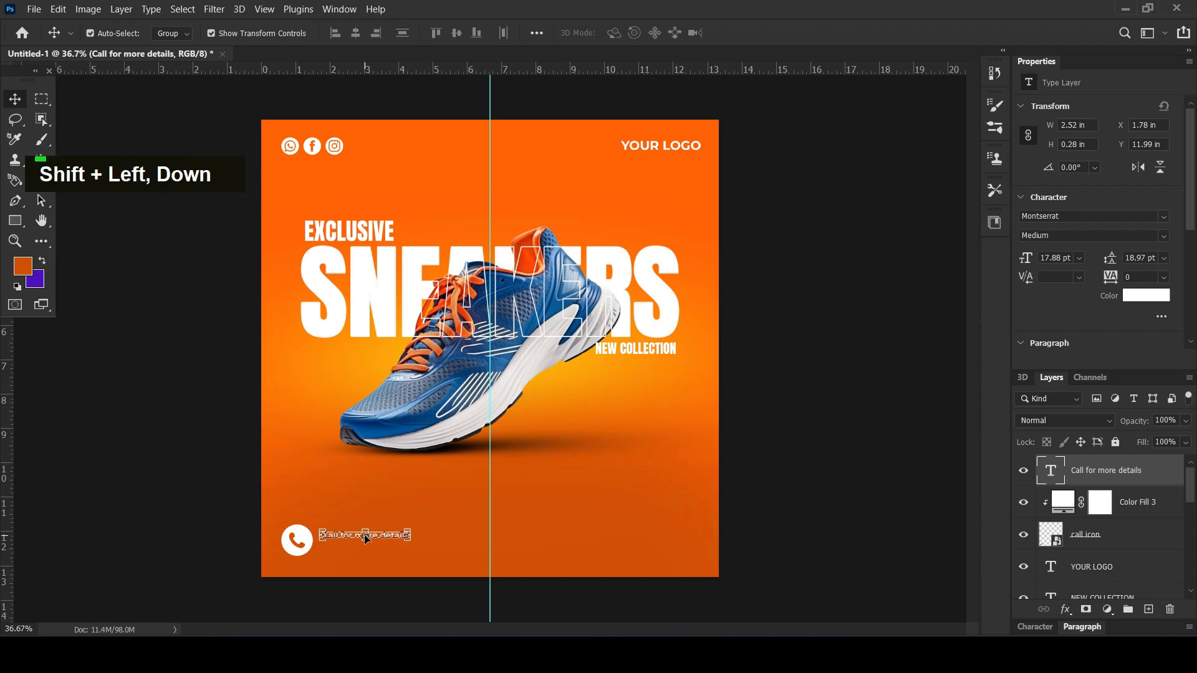
Duplicate the "Call for more details" text directly below the original and replace the copy's wording with the contact phone number
double_click(156, 372)
left_click_drag(365, 537, 355, 548)
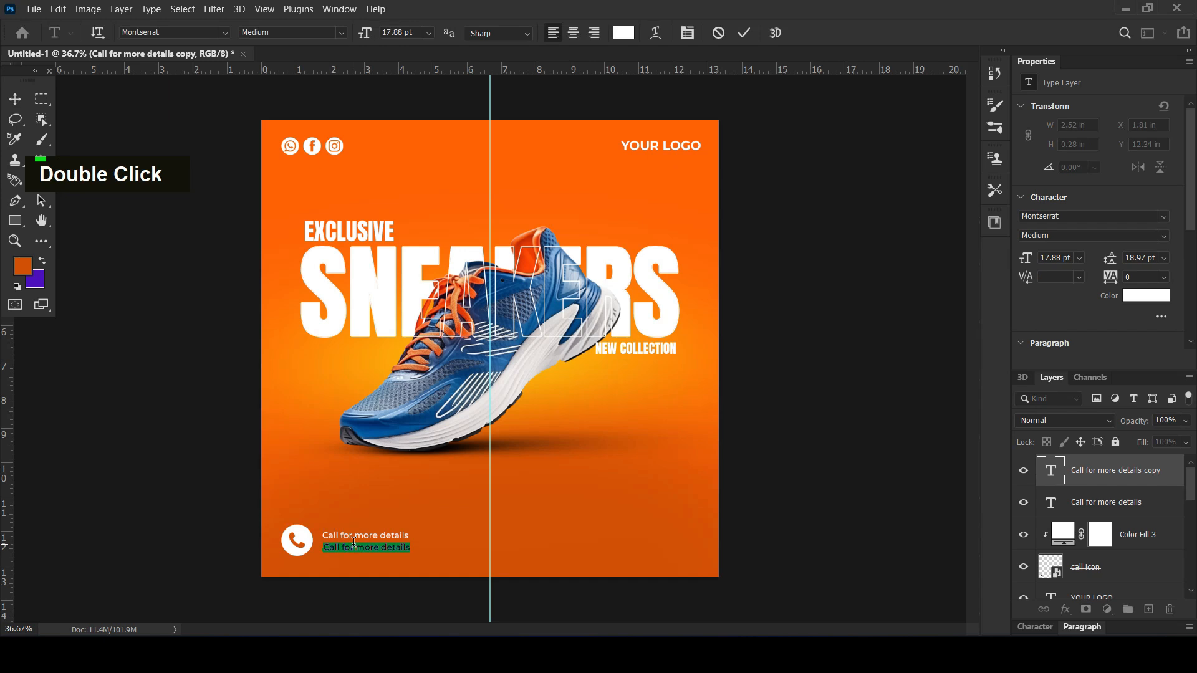
type("0123-456-789")
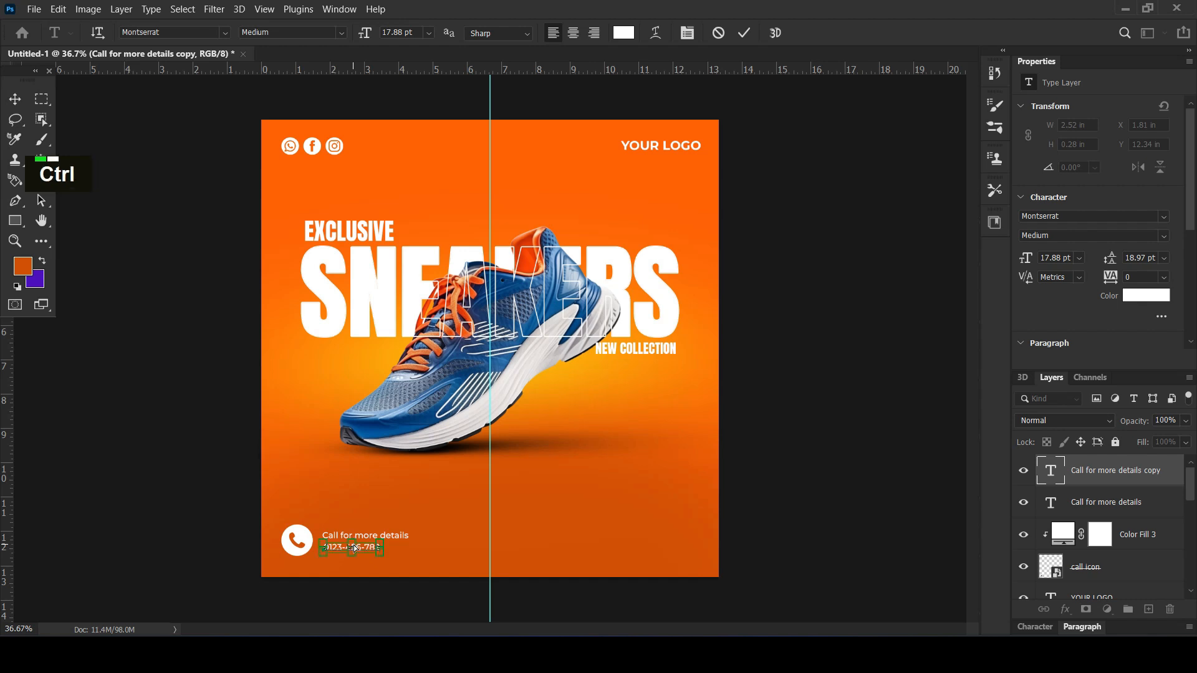
Set the phone number text in Montserrat Bold at 25 pt
key("ctrl+a")
left_click_drag(1025, 259, 1033, 260)
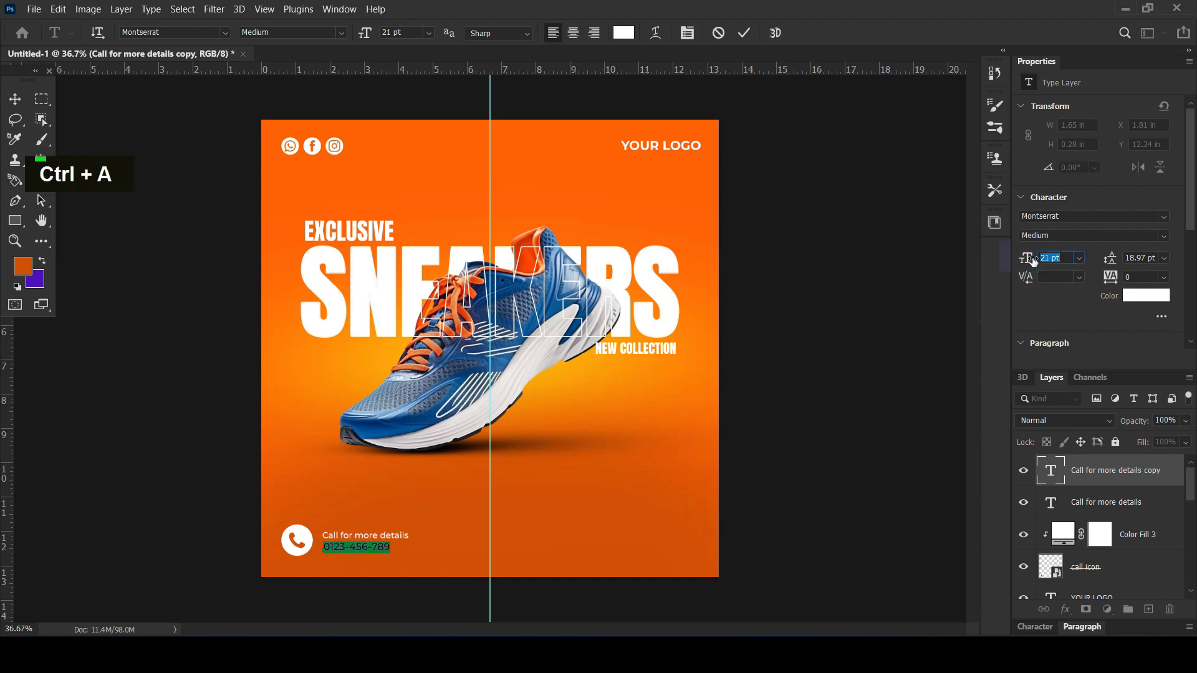
left_click(1163, 236)
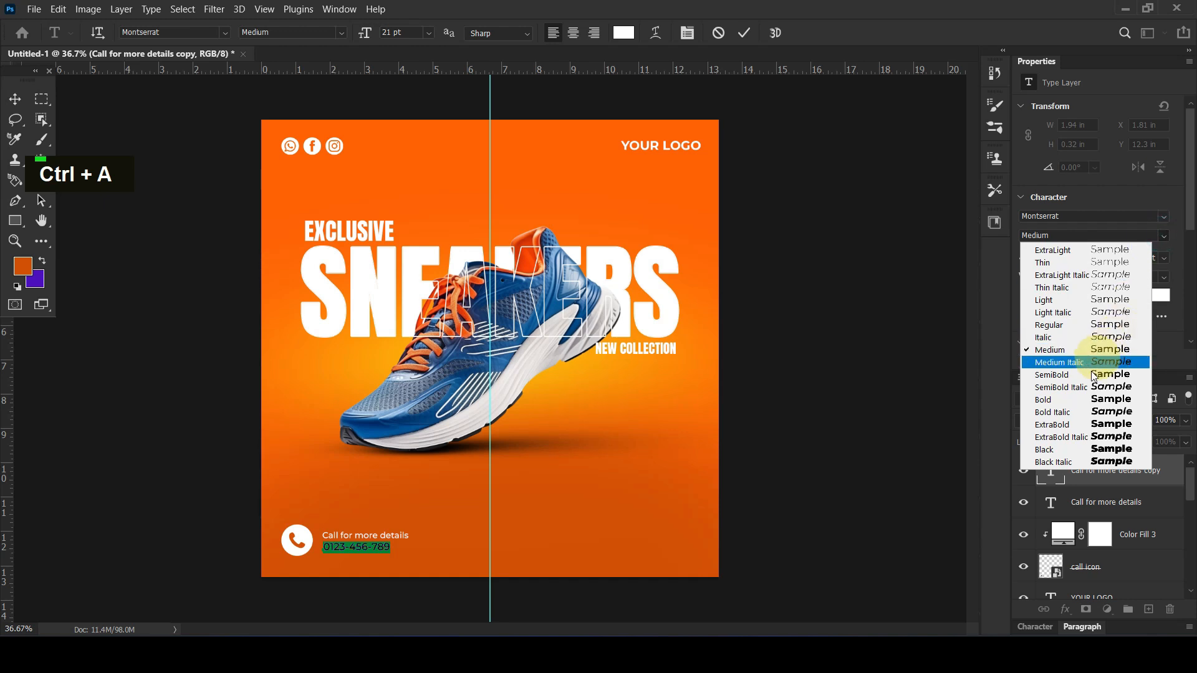
left_click(1083, 399)
left_click_drag(1027, 259, 1030, 260)
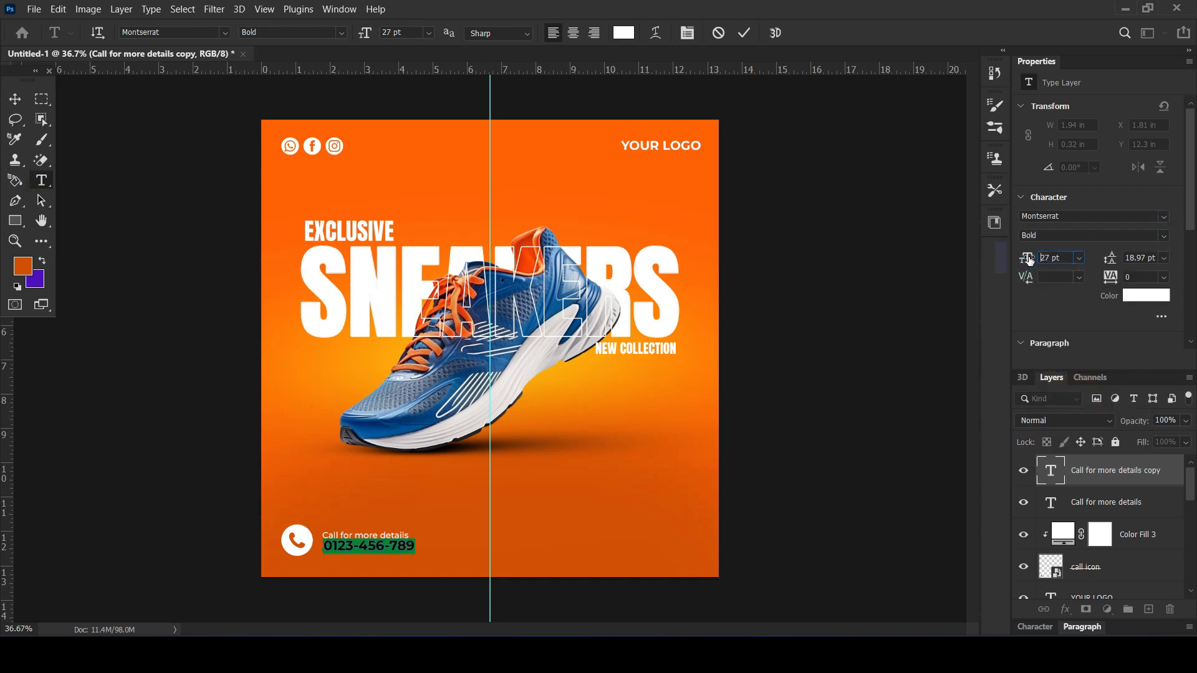
double_click(15, 99)
Scale the phone number to about 2.86 in wide and position it left-aligned, close beneath "Call for more details"
left_click_drag(336, 542, 336, 543)
key("Up")
key("Up")
scroll(313, 517, "up", 4)
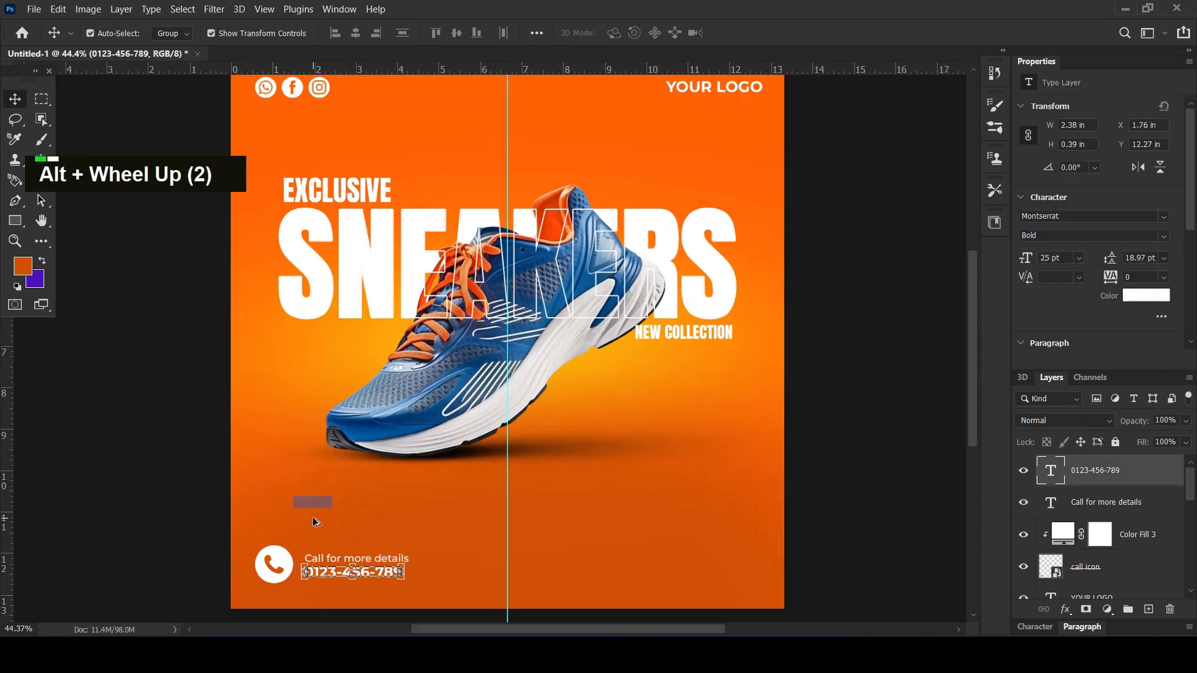
scroll(315, 506, "down", 5)
key("ctrl+t")
left_click_drag(422, 529, 442, 540)
key("Return")
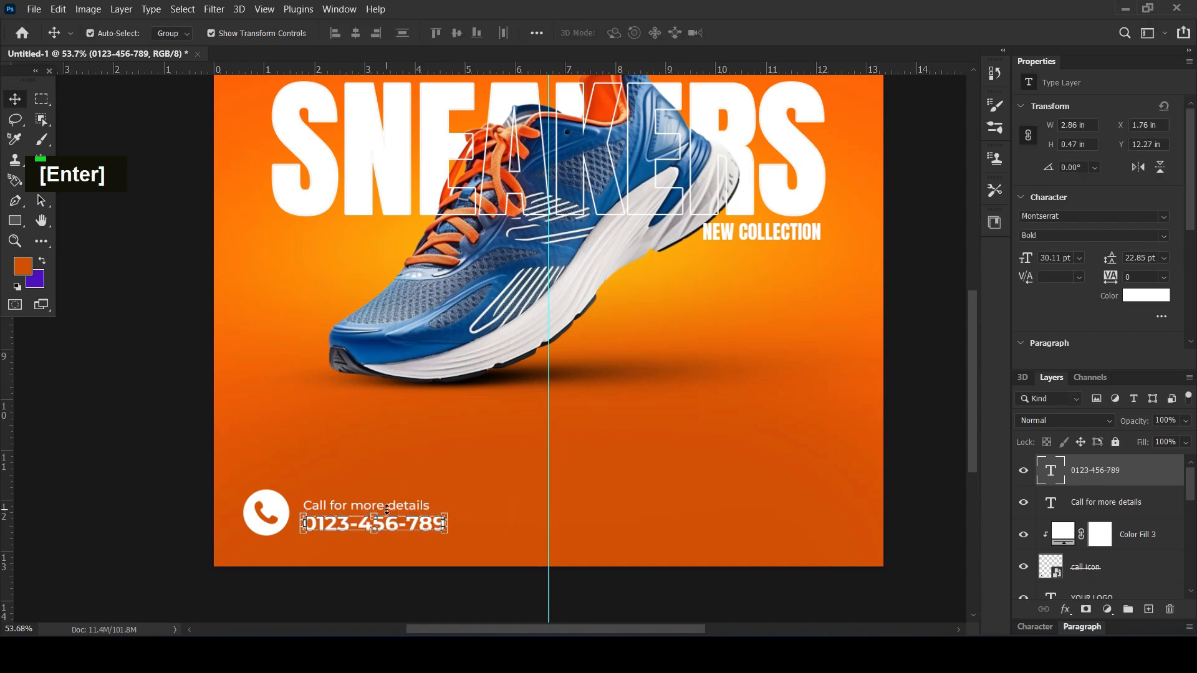
key("Up")
key("Up")
key("Up")
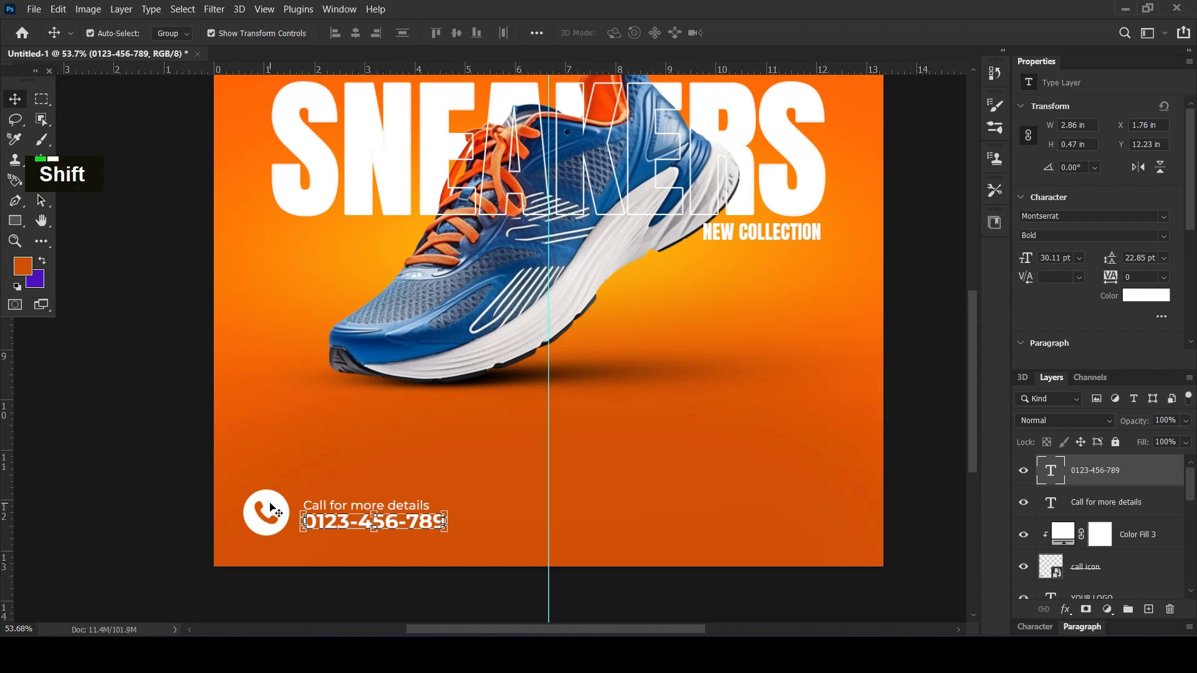
Group the call icon with its clipped white fill layer
left_click(272, 509, "shift")
left_click(269, 505, "shift")
key("Return")
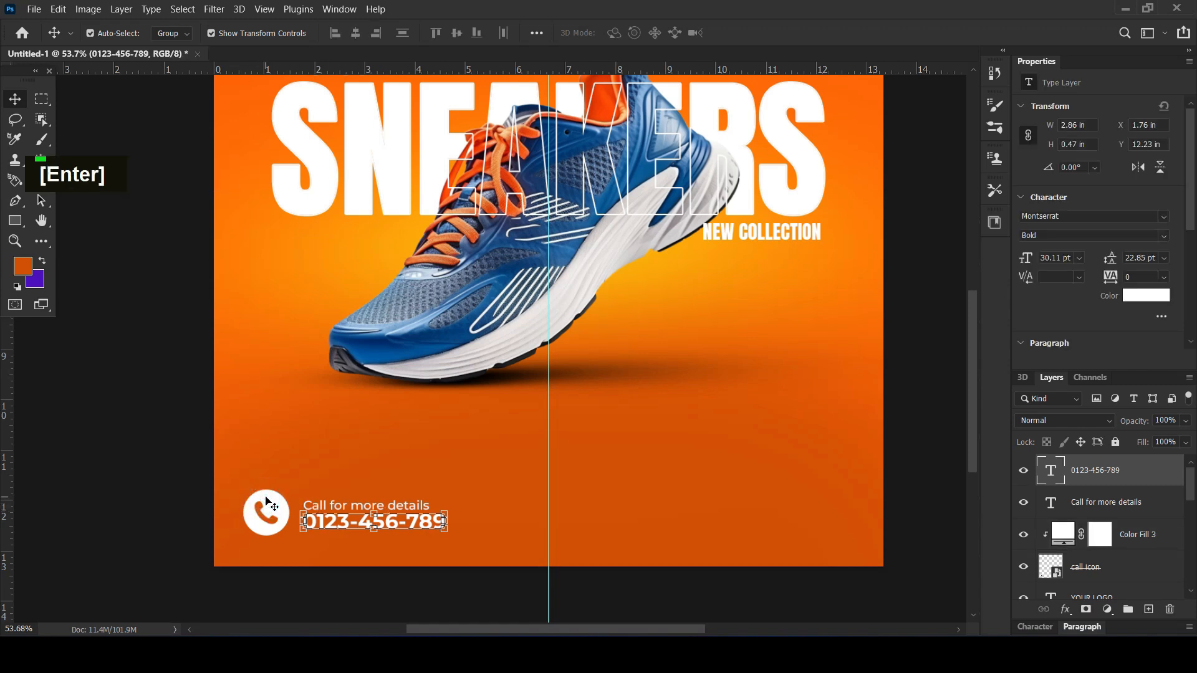
left_click(267, 501)
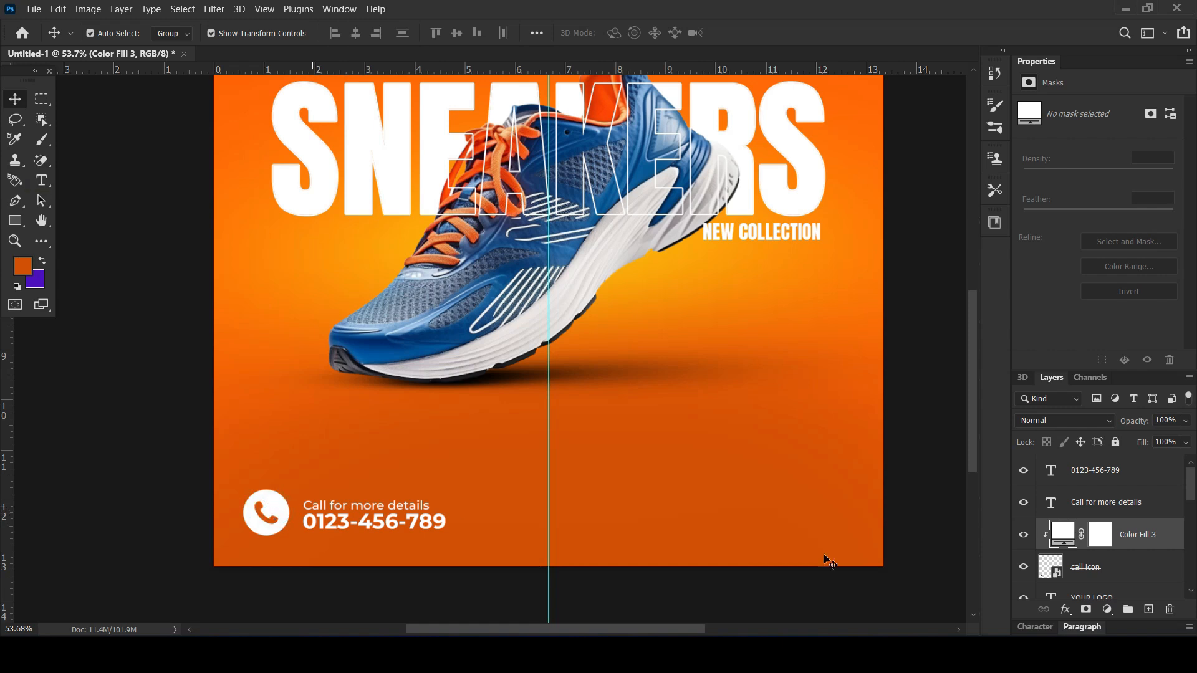
left_click(1130, 566, "ctrl")
key("ctrl+g")
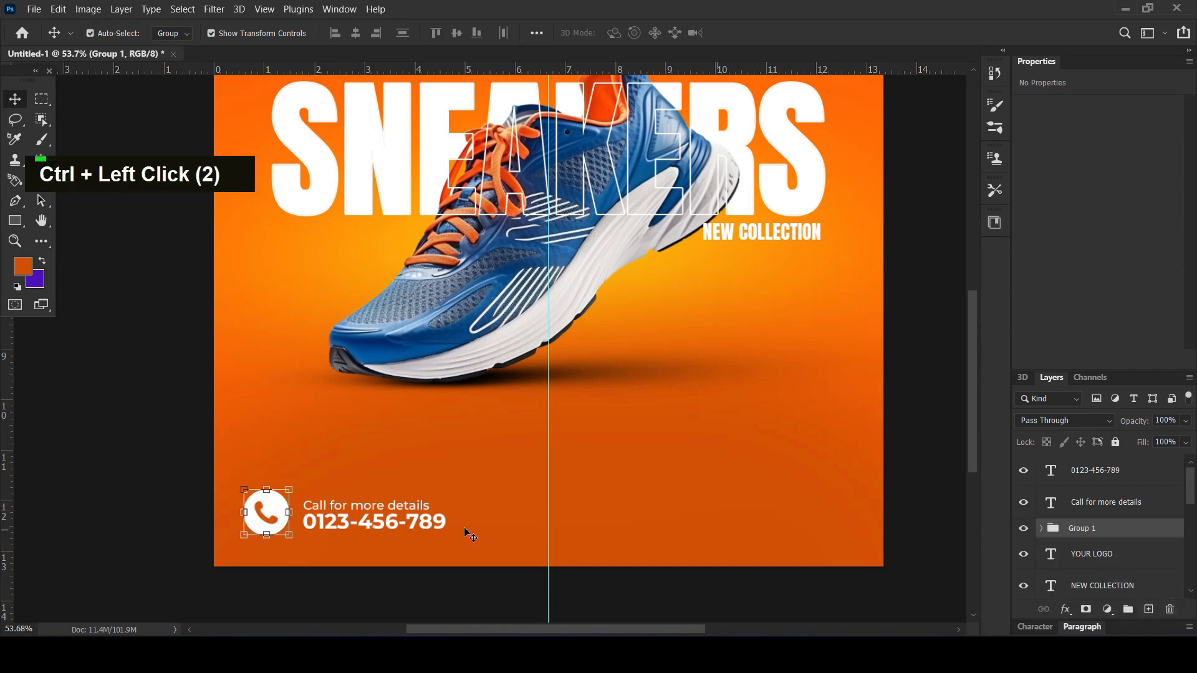
Group the call icon group with both contact text lines and name the new group "contact number"
left_click(337, 528, "ctrl")
left_click(351, 527, "shift")
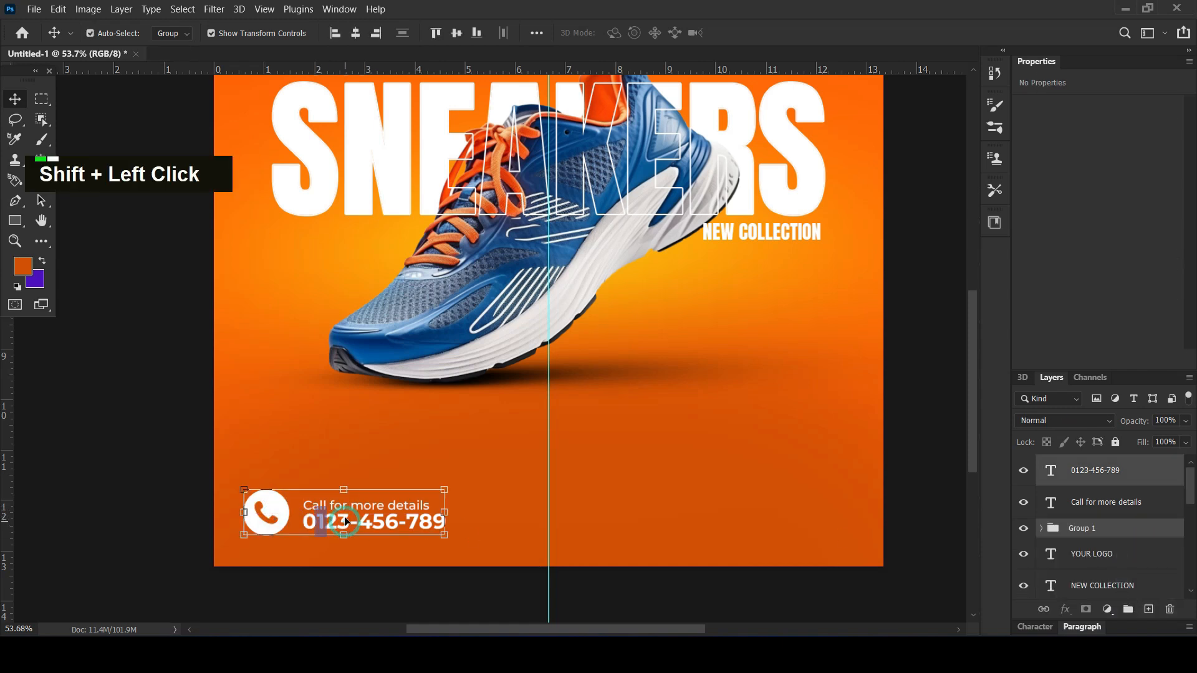
left_click(344, 510, "shift")
left_click_drag(1139, 510, 1129, 609)
double_click(1077, 465)
type("contact number")
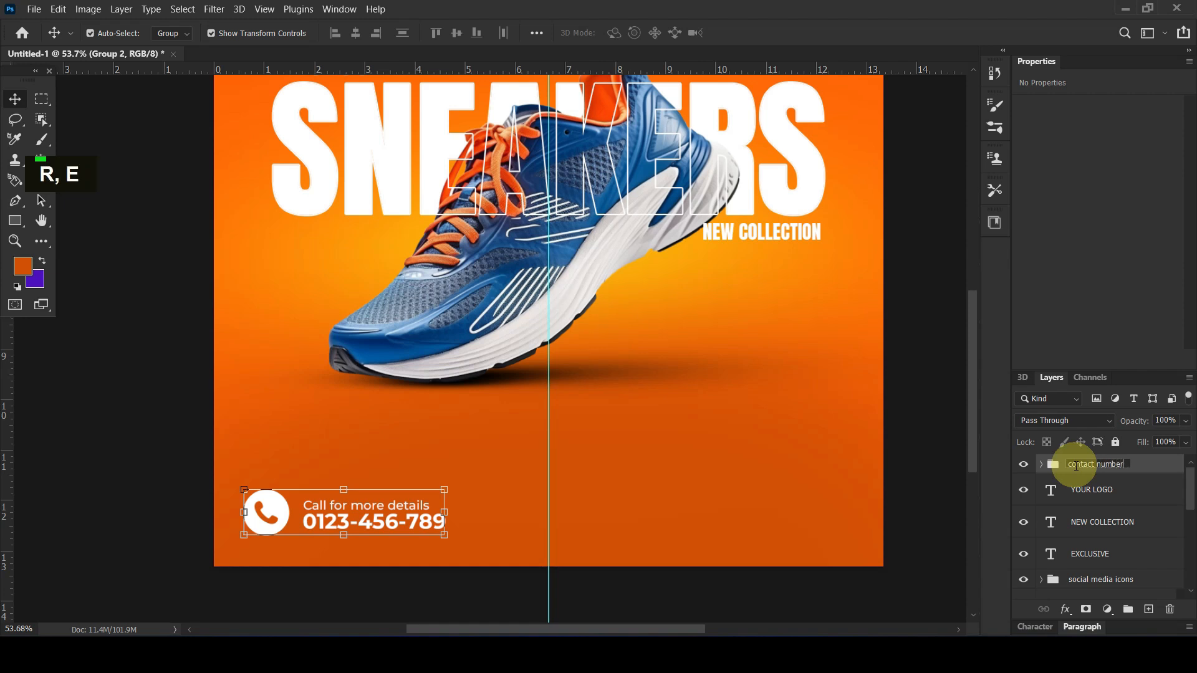
key("Return")
left_click(922, 484)
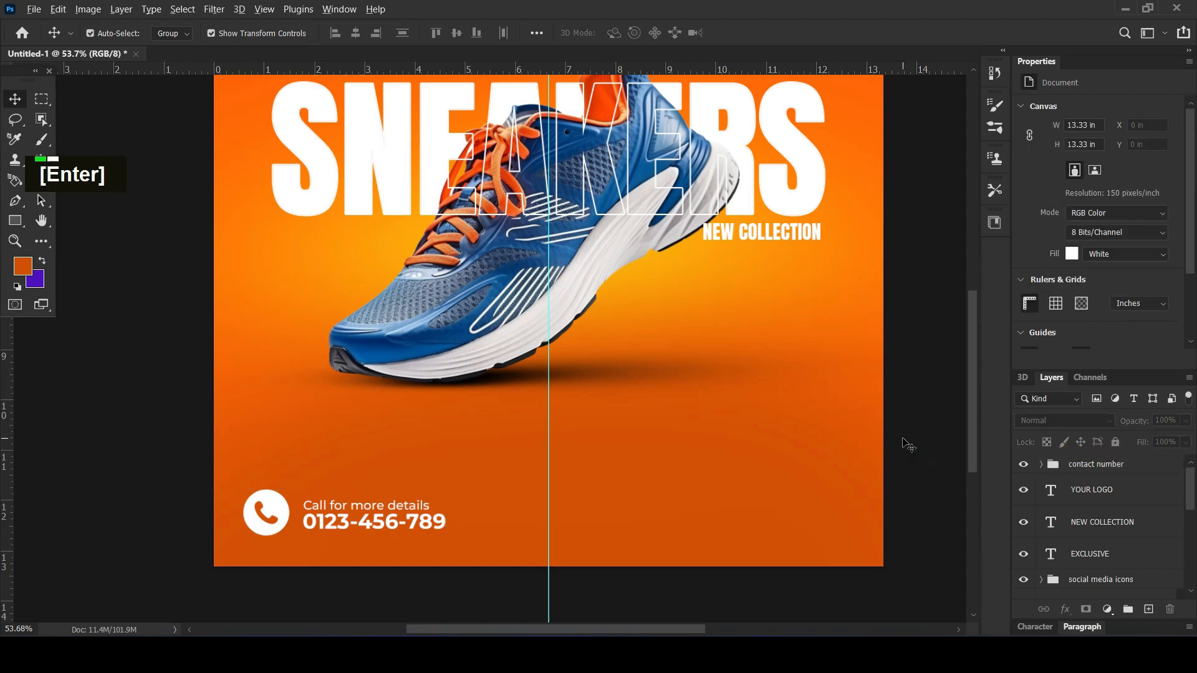
scroll(903, 444, "down", 2, "alt")
scroll(907, 444, "up", 7)
scroll(908, 444, "down", 1, "alt")
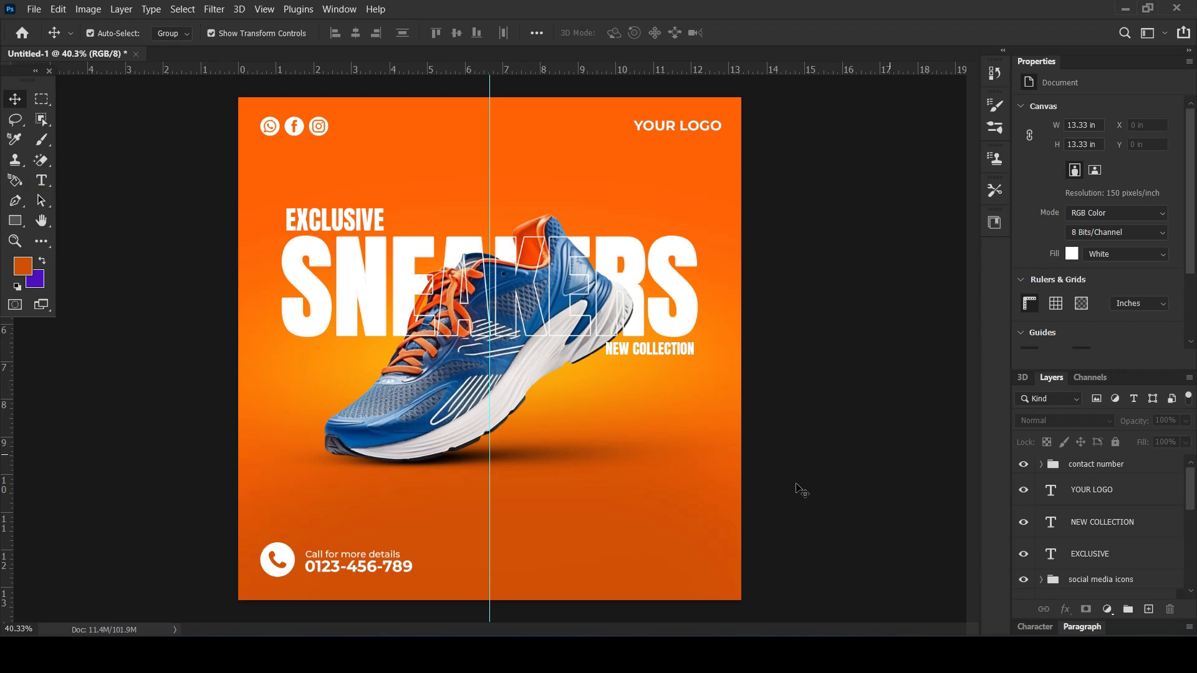
left_click(631, 459)
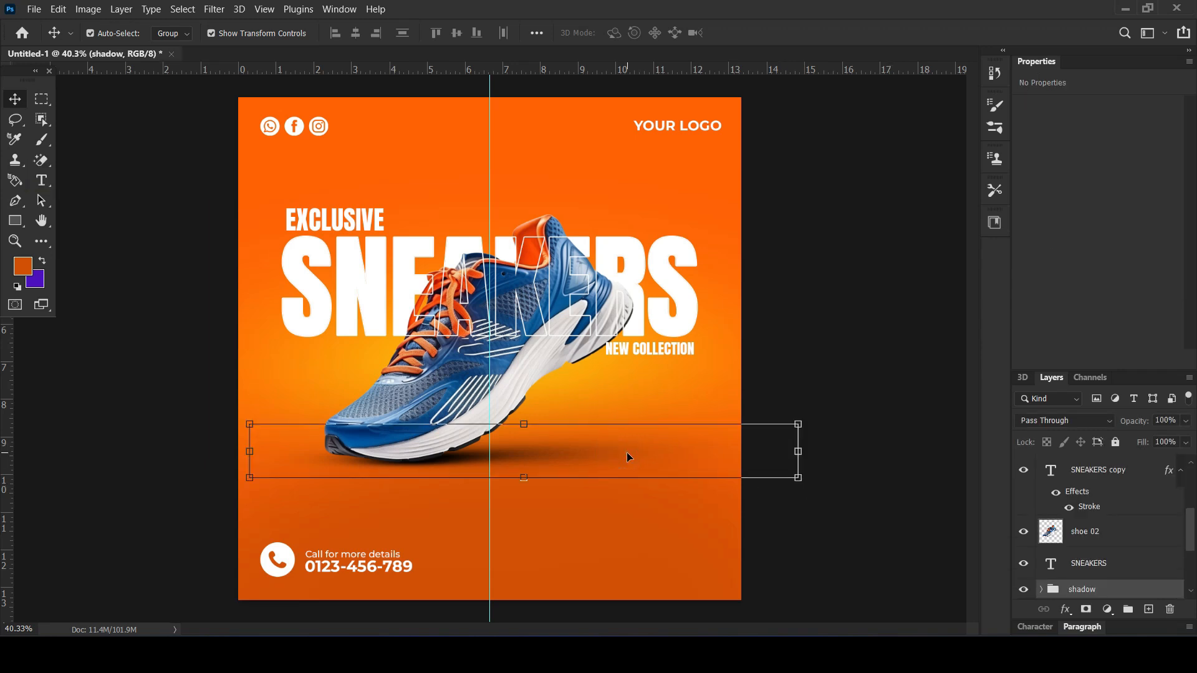
left_click(823, 392)
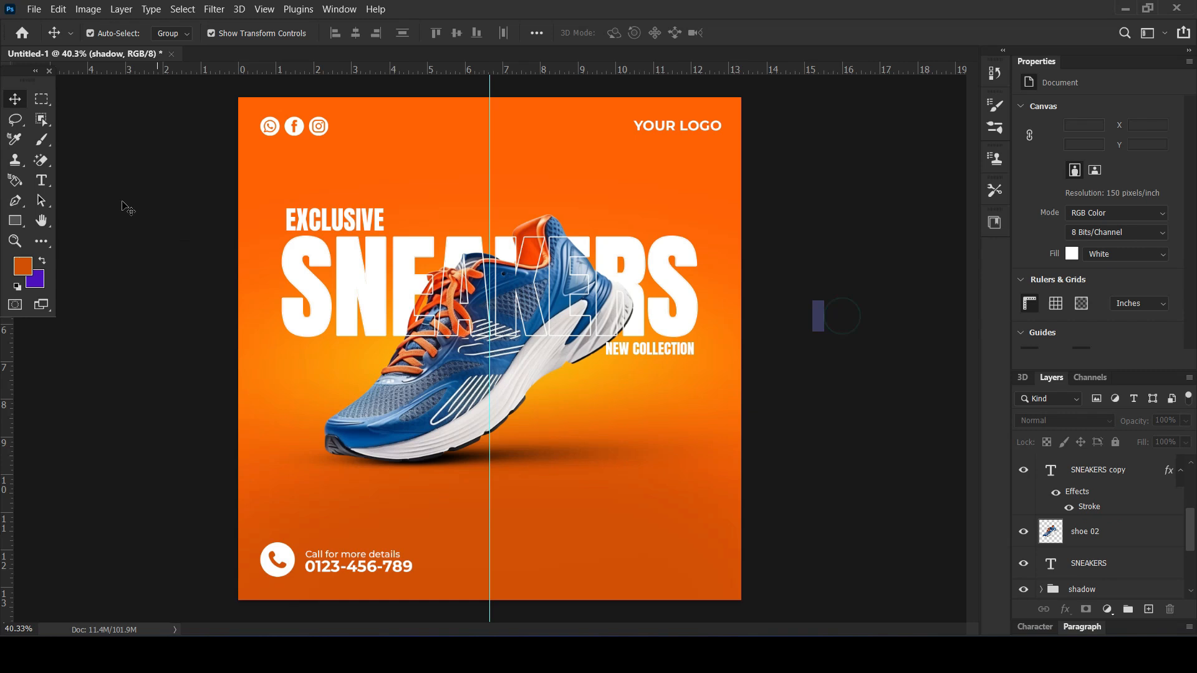
Draw a rounded rectangle about 3.09 × 0.67 in near the poster's lower-right corner and fill it with yellow-orange
left_click(15, 220)
left_click_drag(584, 543, 700, 568)
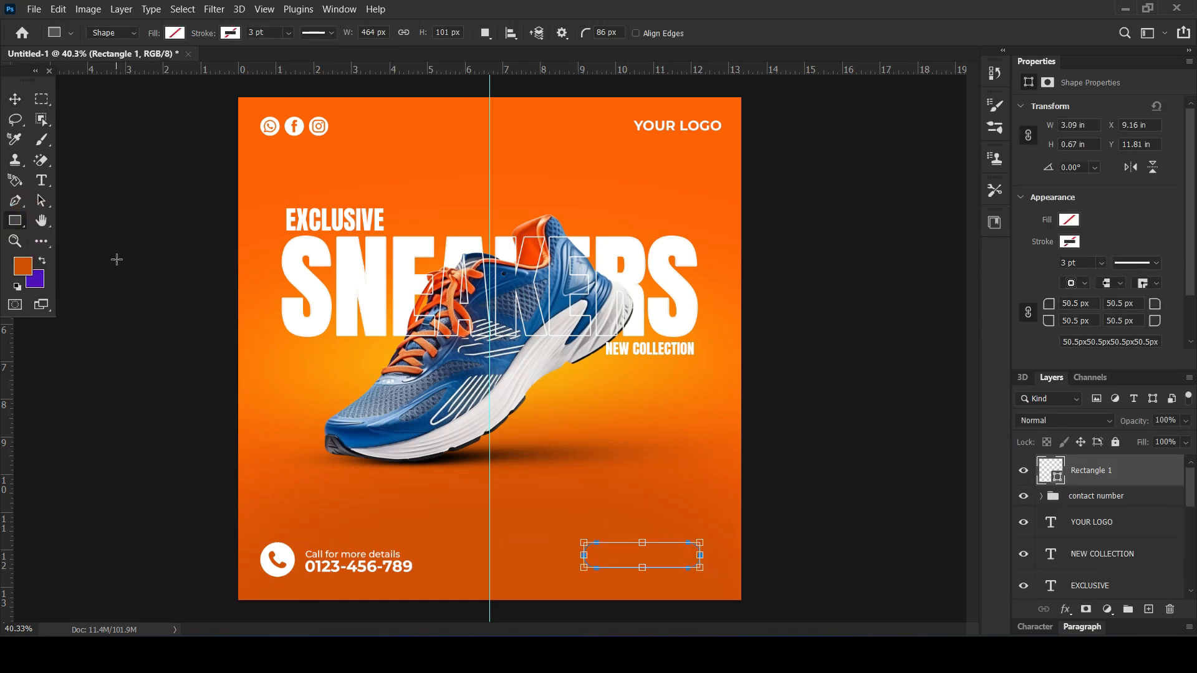
left_click(1068, 220)
left_click(982, 303)
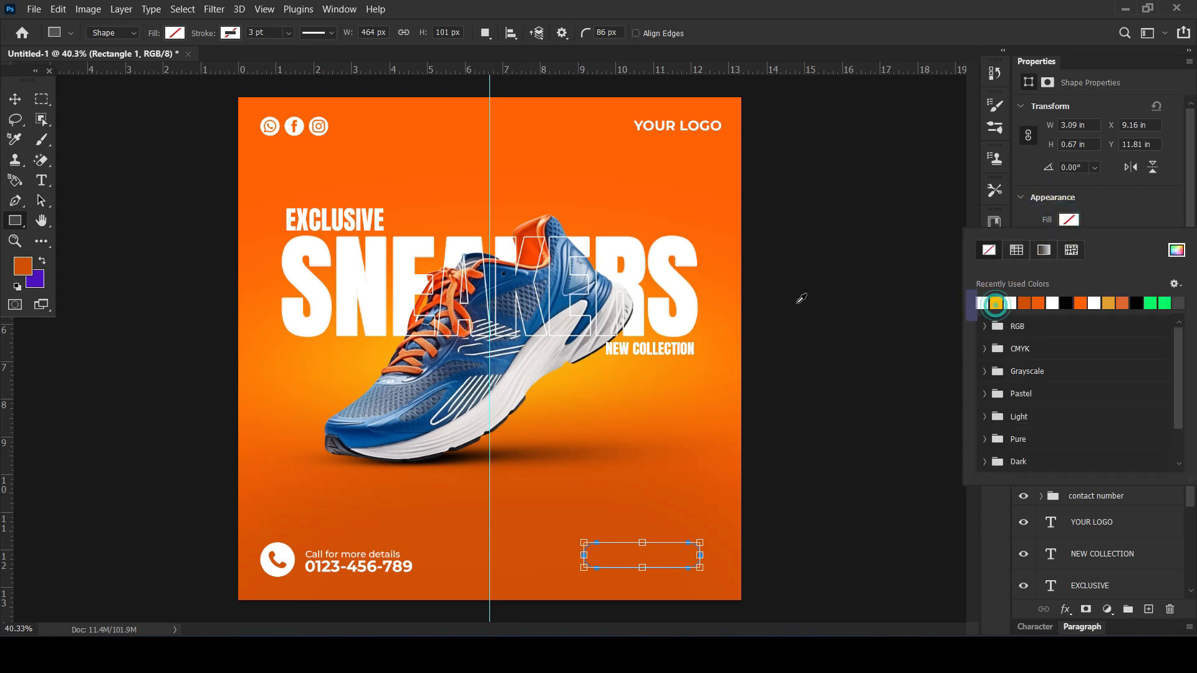
Move the yellow button level with the contact details and flush with the right edge of "YOUR LOGO"
left_click(15, 99)
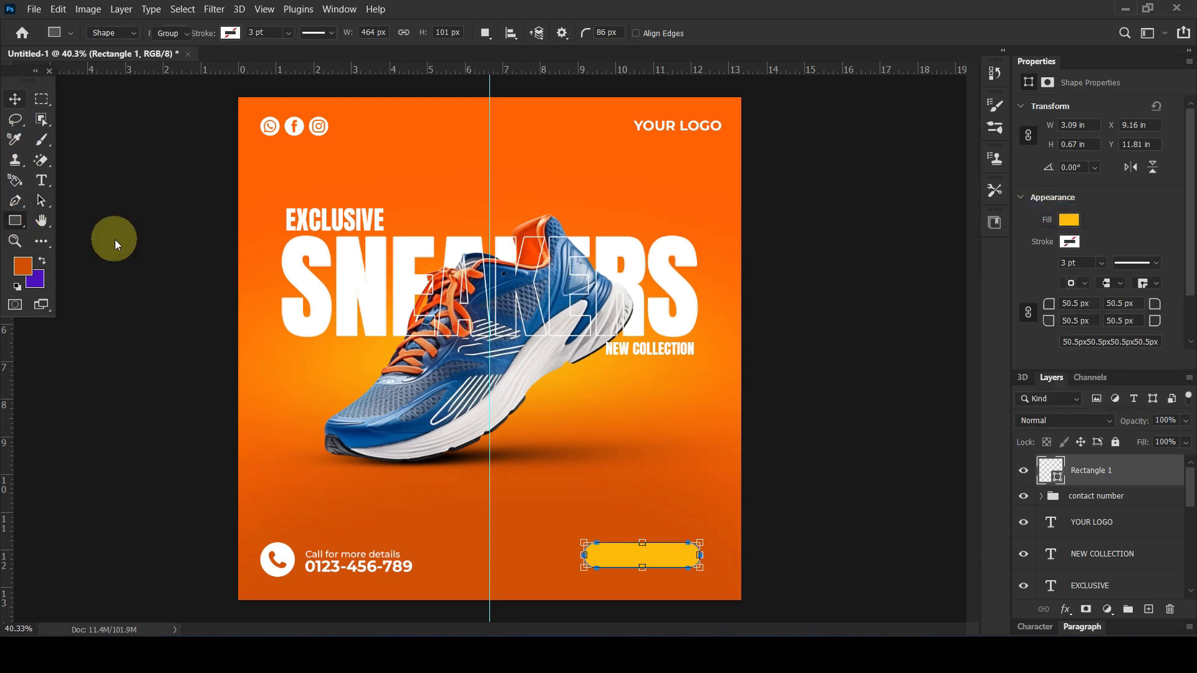
left_click_drag(653, 562, 673, 565)
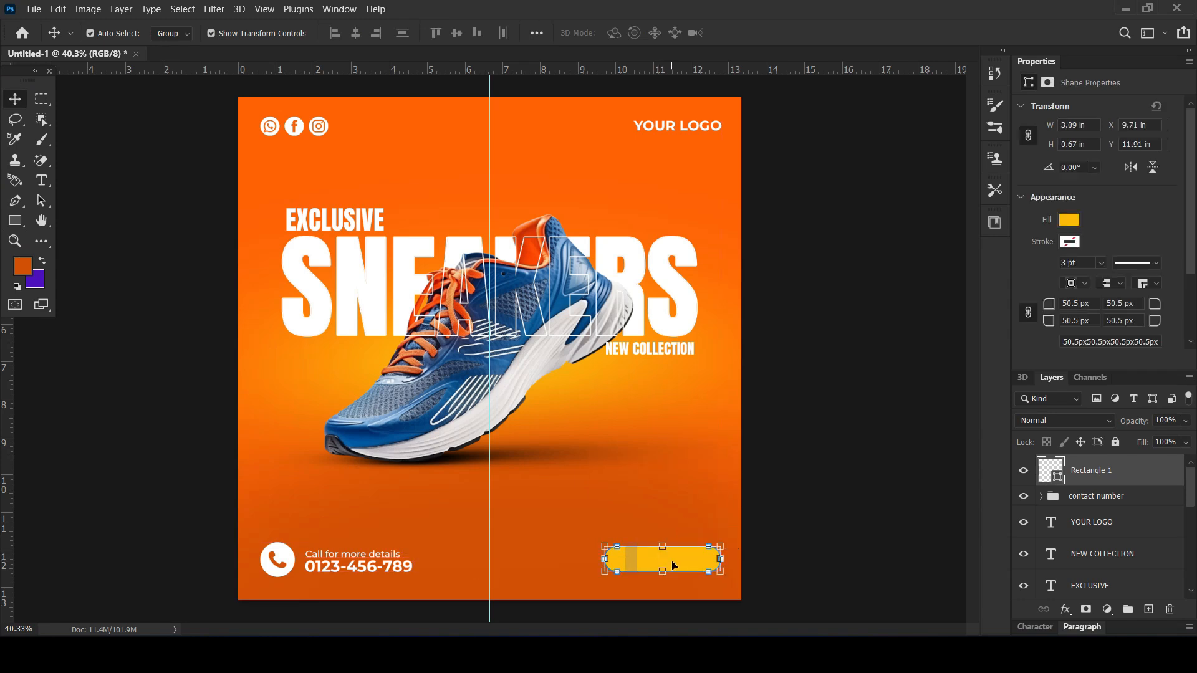
left_click(791, 494)
Add the text "BOOK NOW" in Montserrat Bold at 18.25 pt below the shoe
left_click(41, 180)
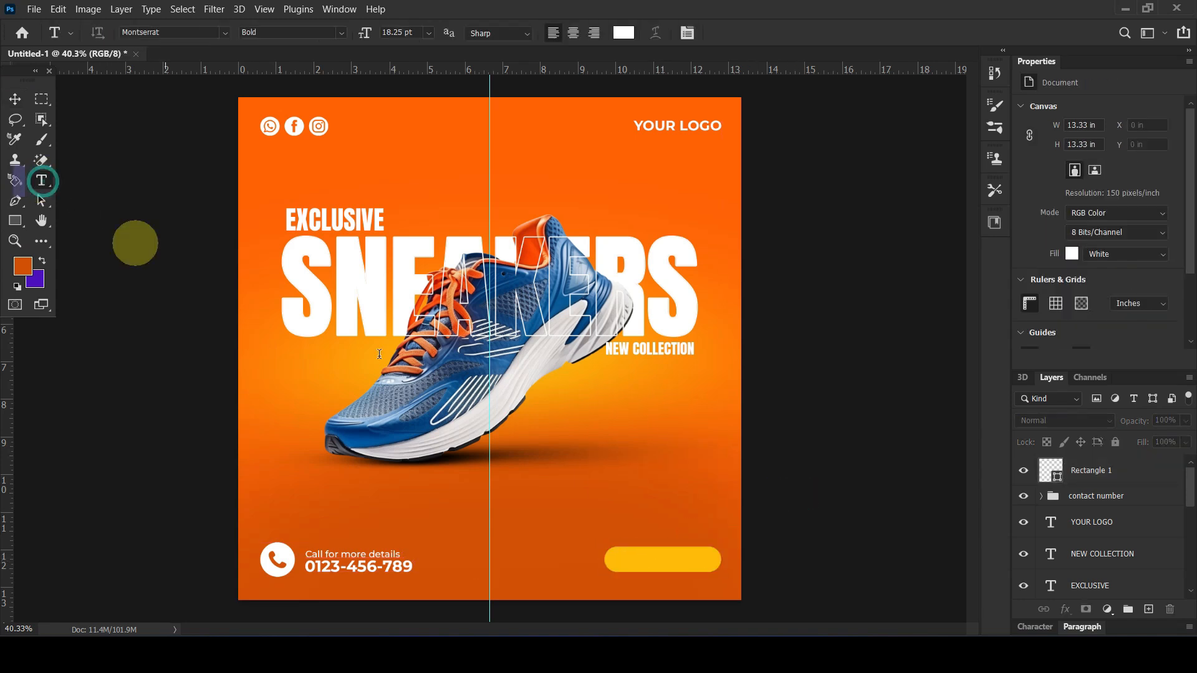
left_click(553, 468)
key("shift+b")
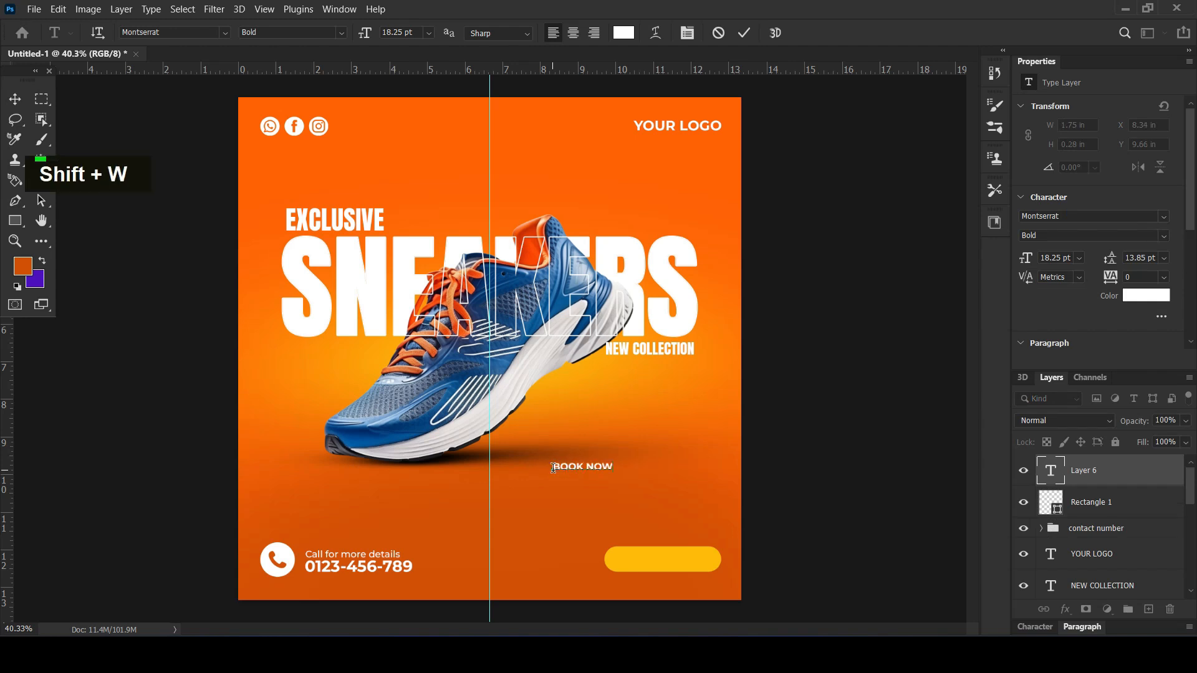
left_click(15, 98)
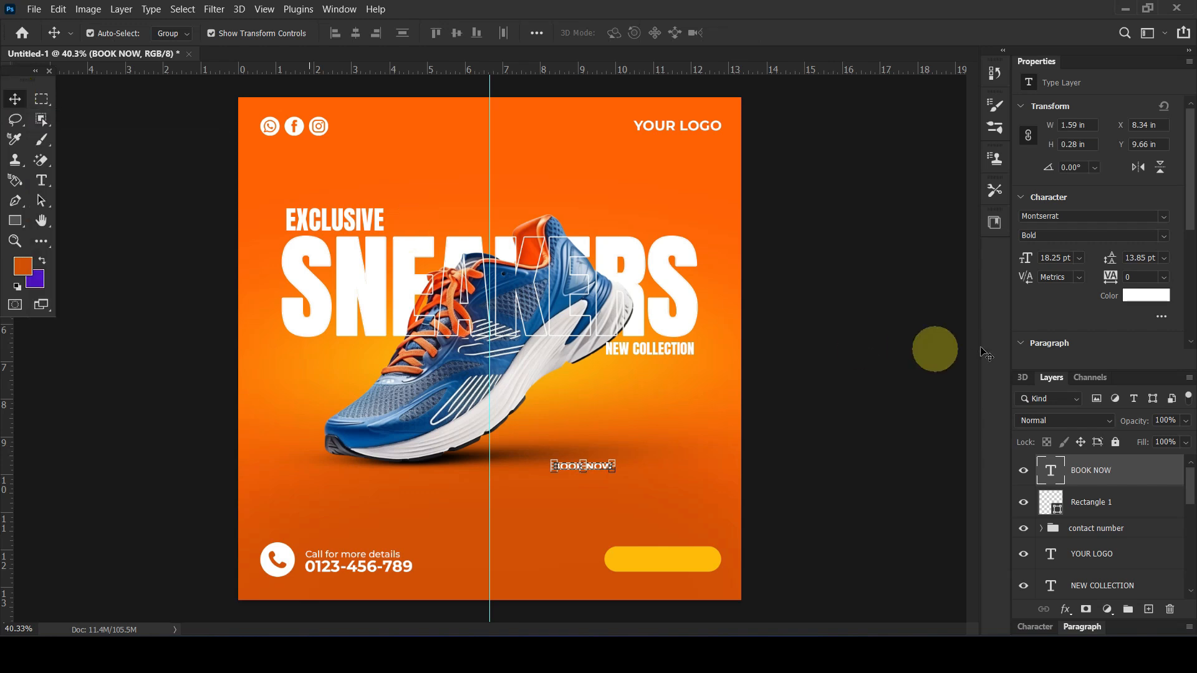
Position "BOOK NOW" centred on the yellow button and enlarge the text to 21 pt
left_click_drag(602, 468, 693, 562)
left_click(1016, 259)
left_click(957, 372)
Change the "BOOK NOW" text colour to black (000000)
left_click(1135, 287)
left_click(818, 313)
left_click_drag(824, 336, 779, 459)
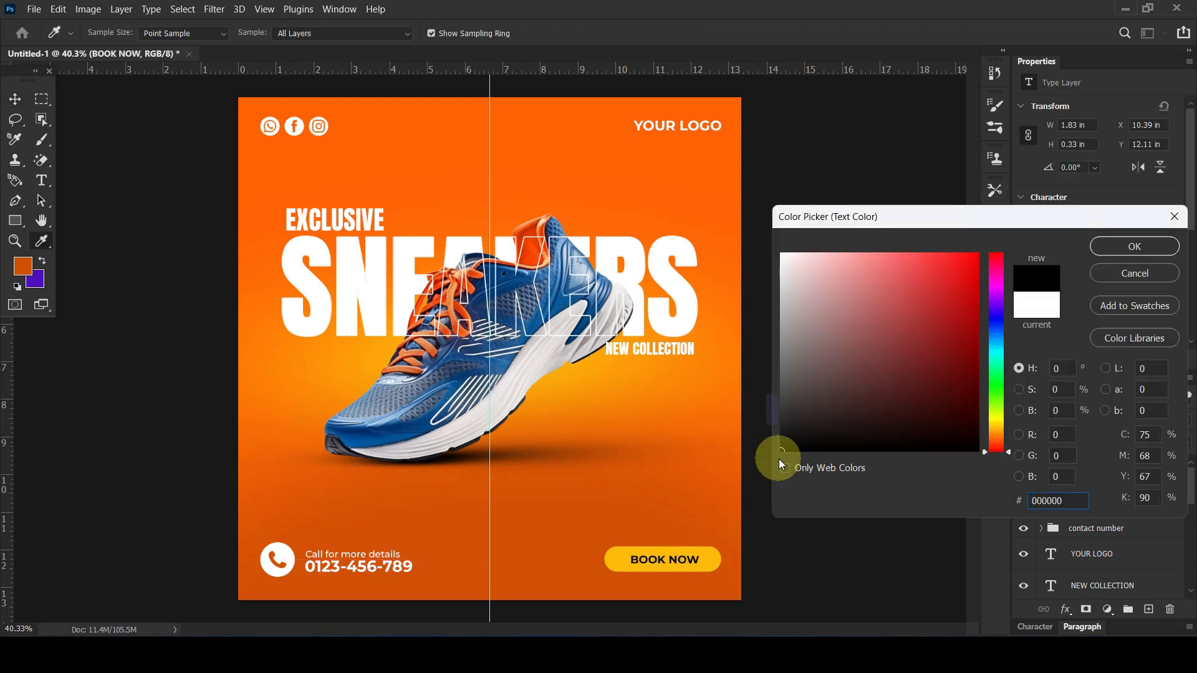
left_click(1109, 241)
left_click(810, 345)
Expand the shadow group and lock it
left_click(277, 398)
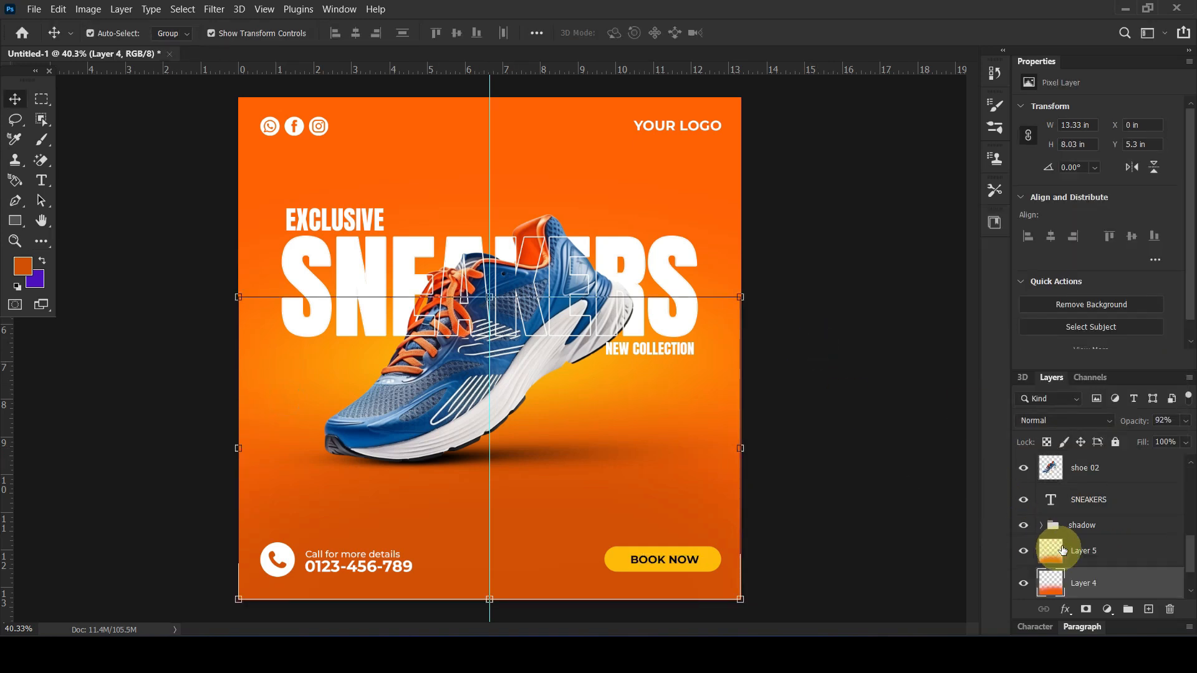
left_click(1041, 525)
left_click(1101, 526)
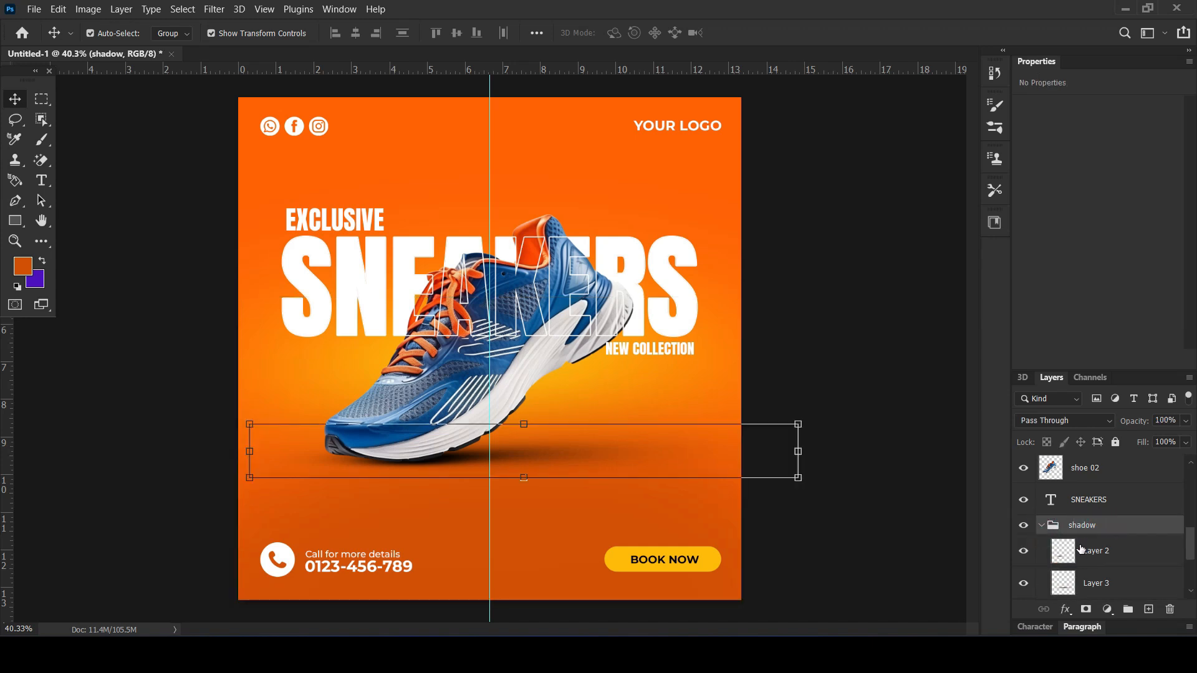
Move Layer 5 and Layer 4 into the BG group and lock that group
scroll(1097, 530, "down", 4)
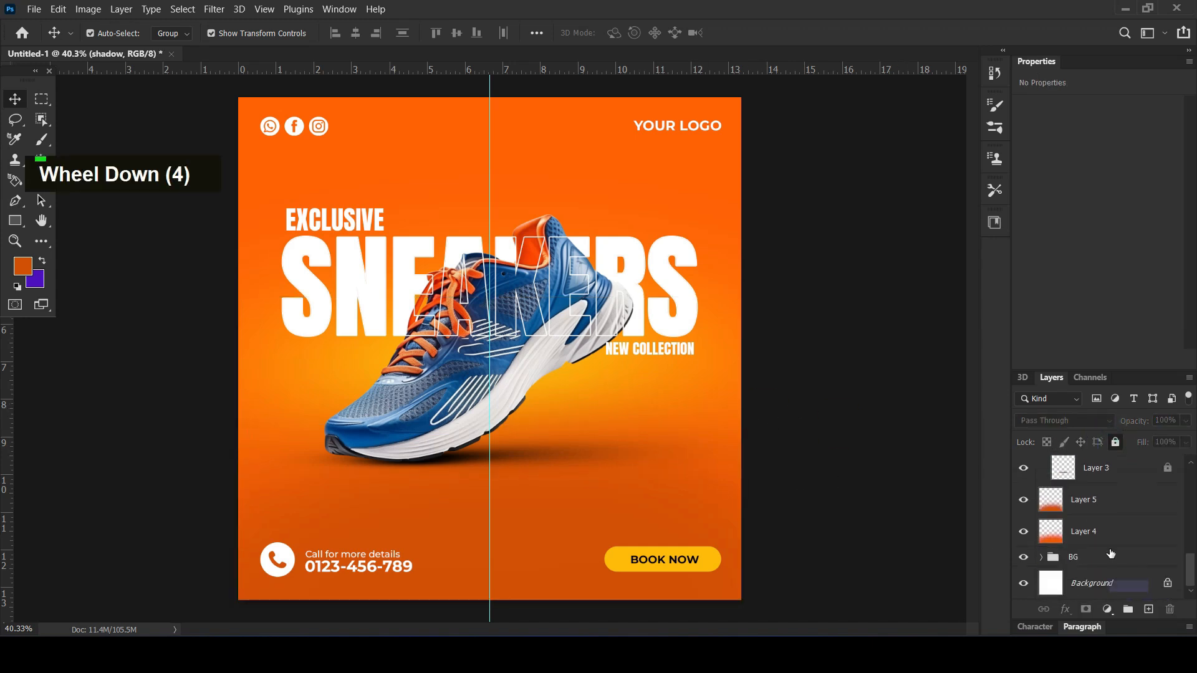
left_click(1074, 500)
left_click(1085, 532, "ctrl")
left_click_drag(1085, 532, 1085, 557)
left_click(1114, 442)
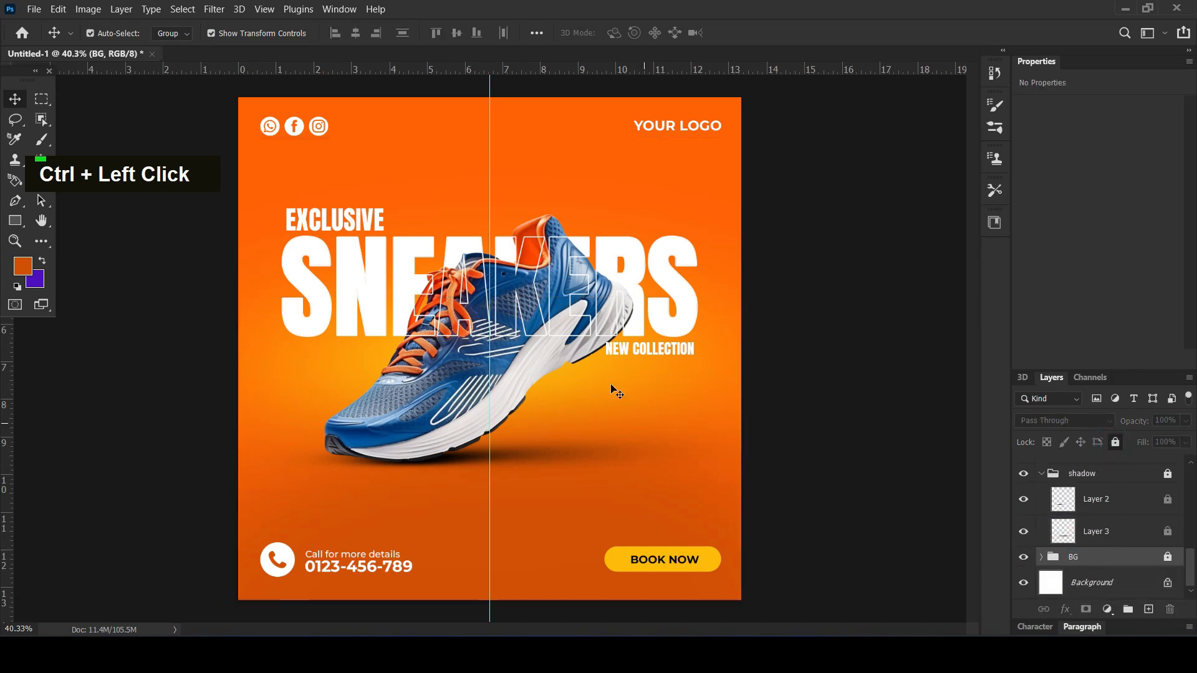
Try moving the headline texts and shoe slightly lower without the shadow, and undo the move
left_click_drag(235, 210, 702, 419)
left_click_drag(529, 340, 529, 355)
key("ctrl+z")
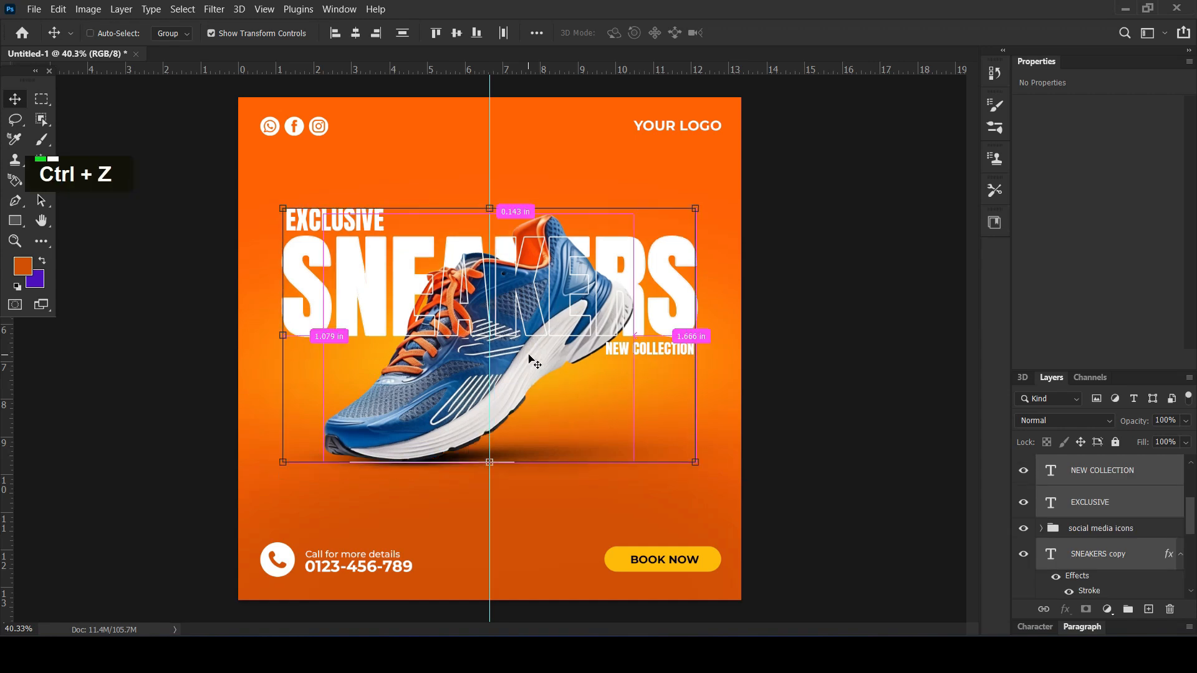
left_click(923, 501)
Unlock the shadow group and move the headline, tagline, shoe and shadow together slightly lower on the poster
scroll(1071, 530, "down", 5)
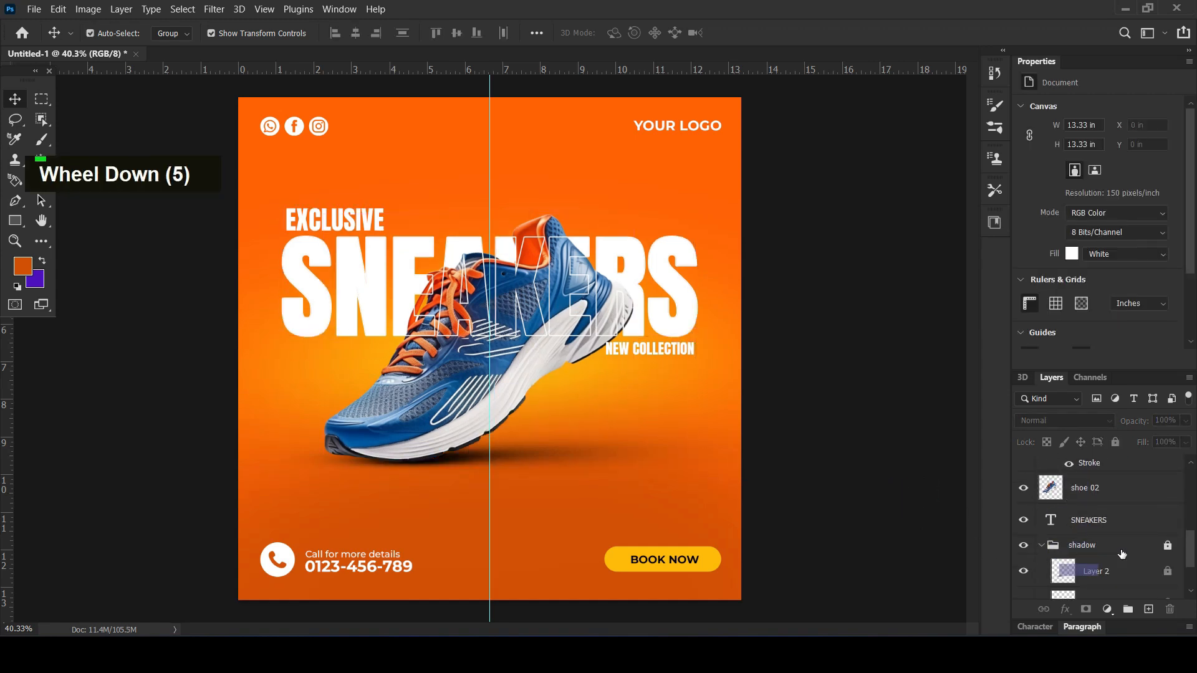
left_click(1122, 552)
left_click(1114, 442)
left_click_drag(163, 218, 822, 496)
left_click_drag(638, 325, 639, 336)
left_click(892, 232)
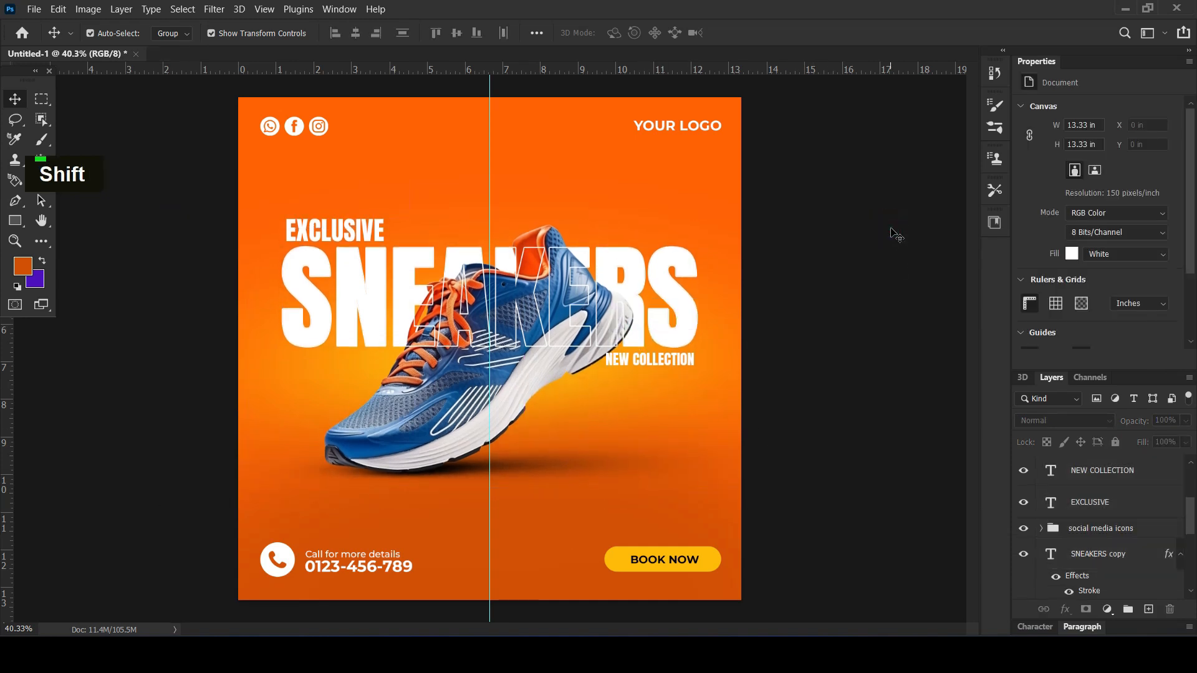
Scale the shoe up proportionally from its centre to about 8.57 × 6.87 in
left_click(551, 377)
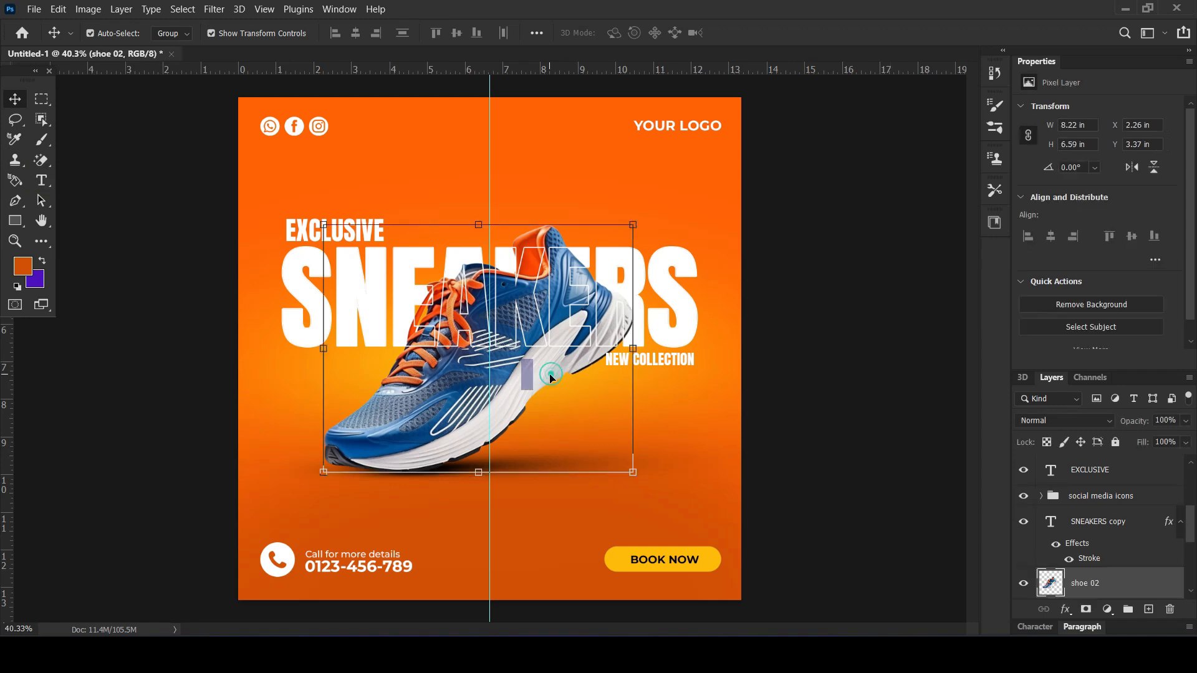
left_click_drag(626, 224, 640, 218)
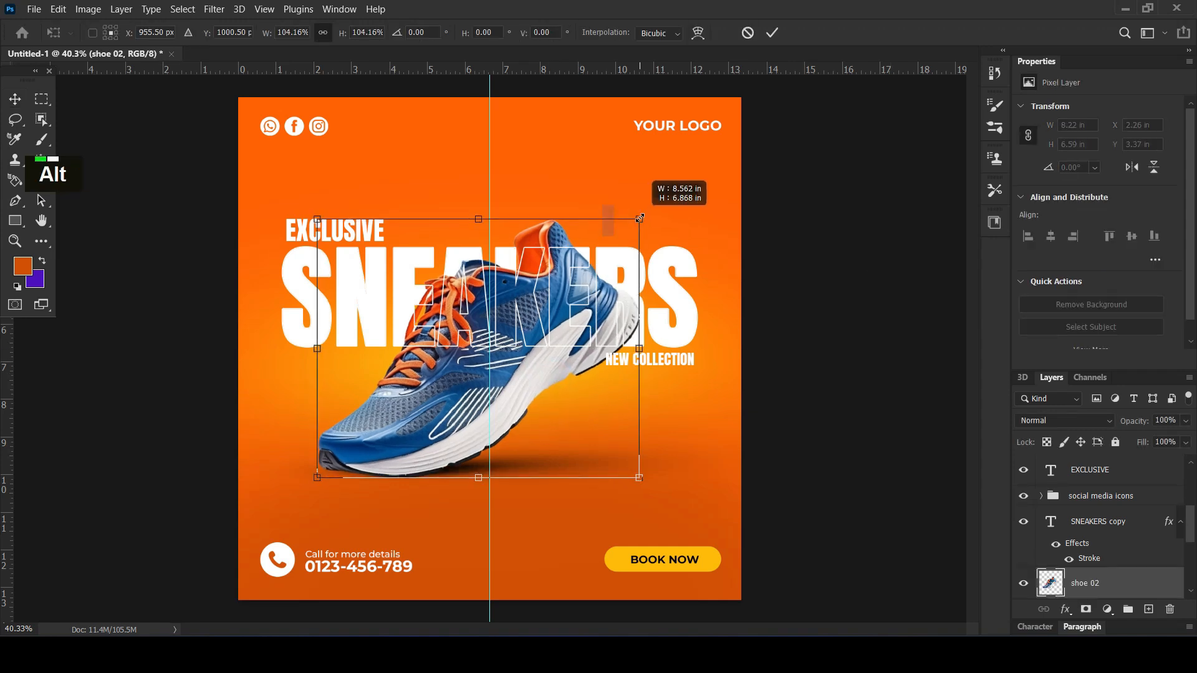
key("Return")
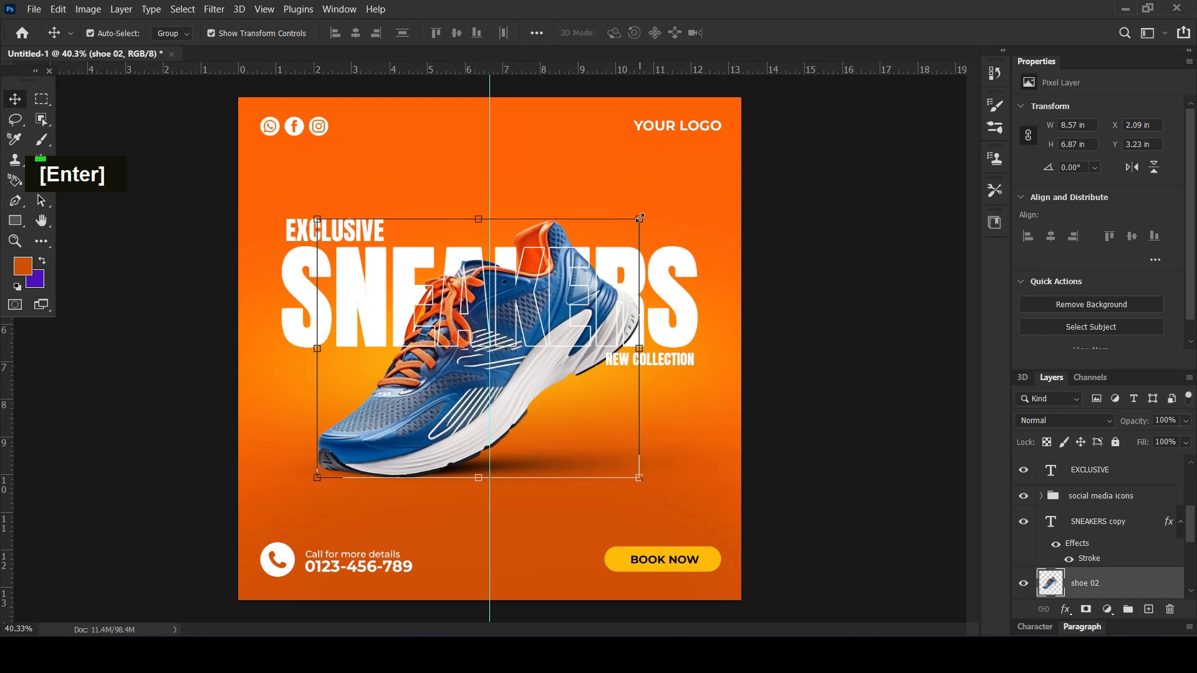
Nudge the shadow group 20 px lower to meet the enlarged shoe and reduce its opacity to about 79%
scroll(1075, 559, "down", 3)
left_click(1081, 546)
key("shift+Down")
key("shift+Down")
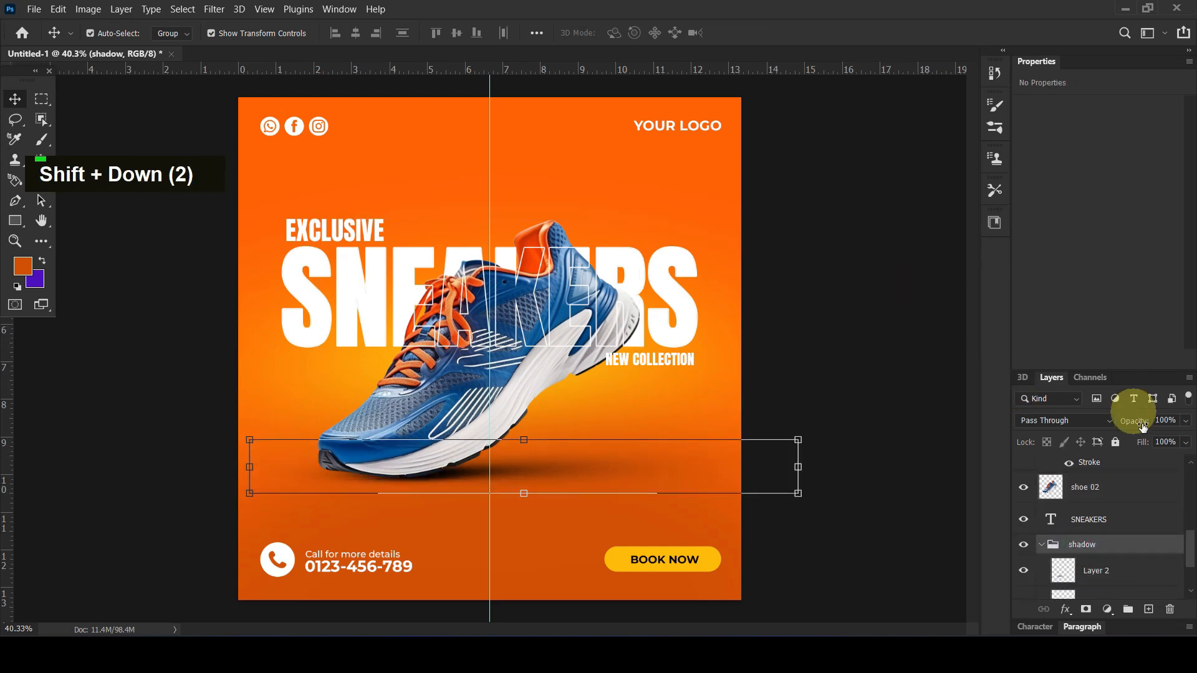
left_click_drag(1141, 422, 1138, 422)
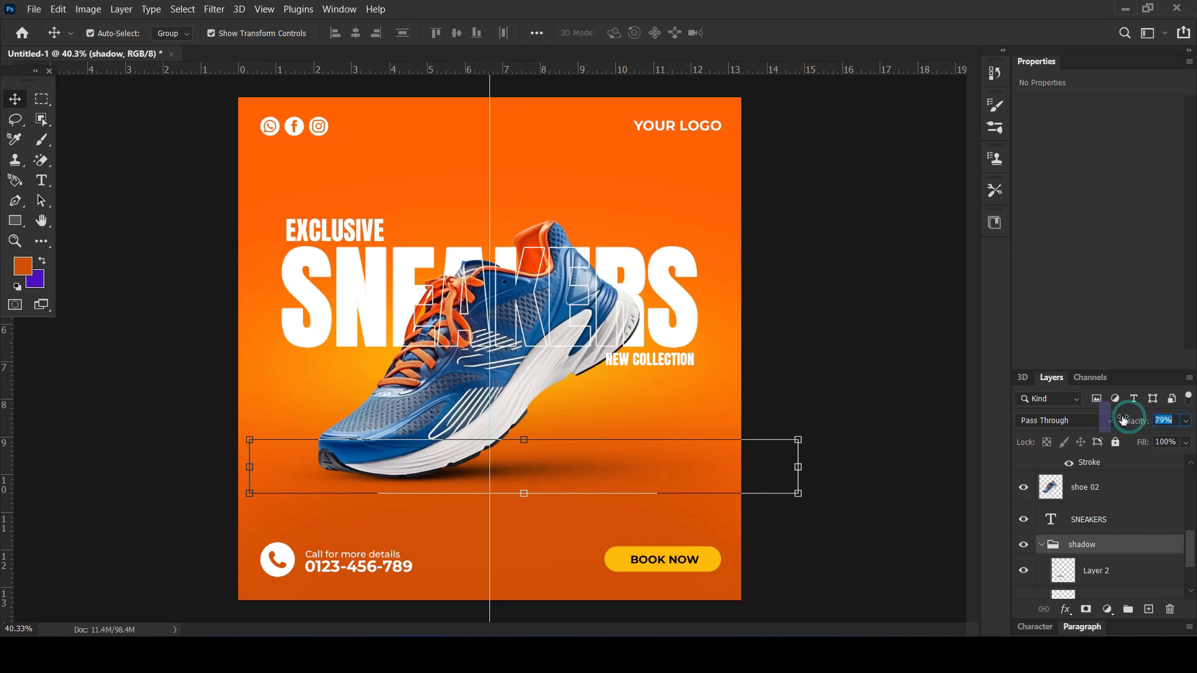
left_click(756, 307)
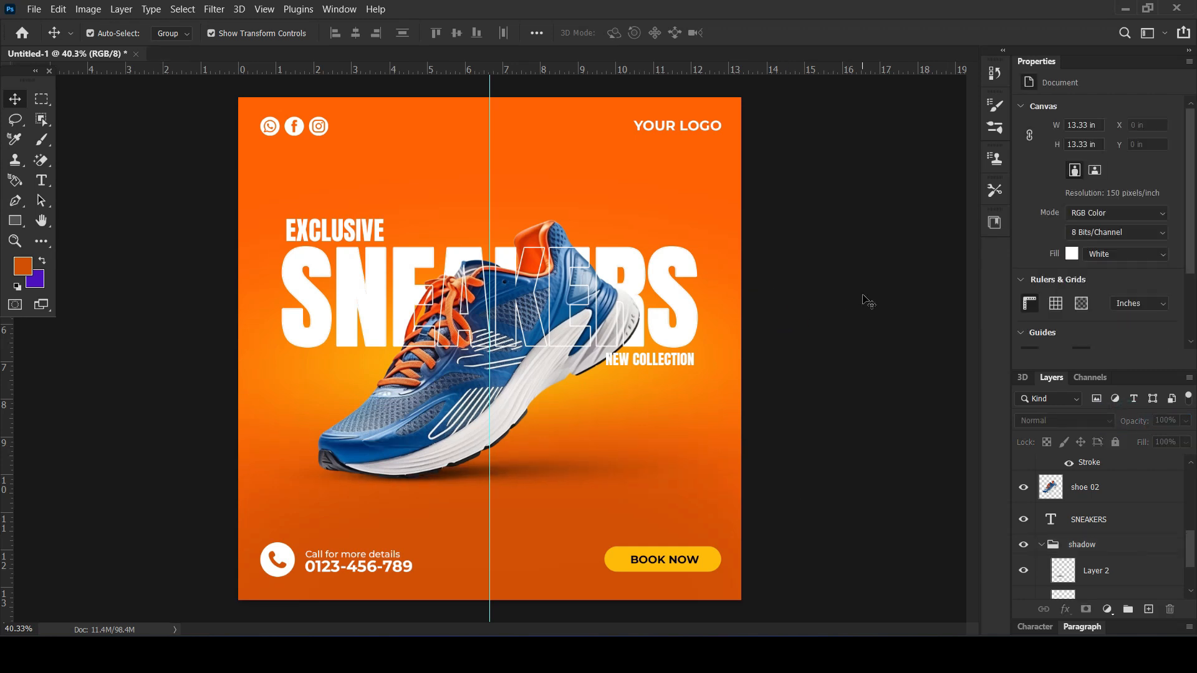
Create a new layer above "BOOK NOW" and reduce the soft Brush to 400 px
scroll(1035, 461, "up", 14)
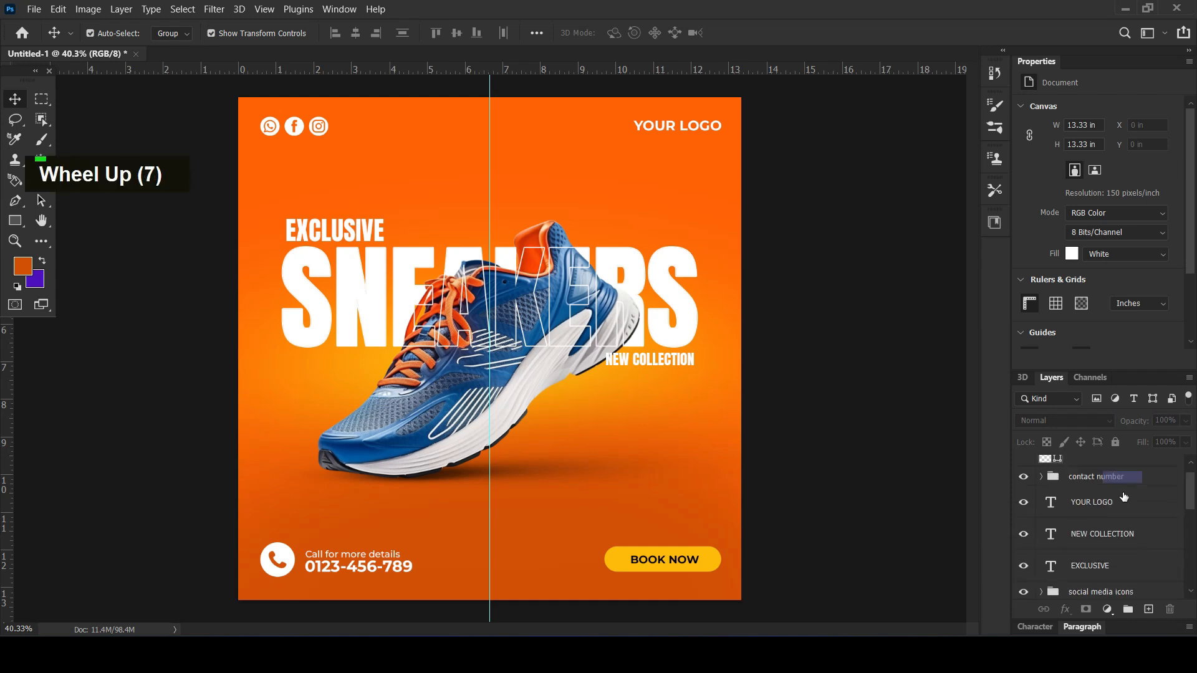
left_click(1148, 609)
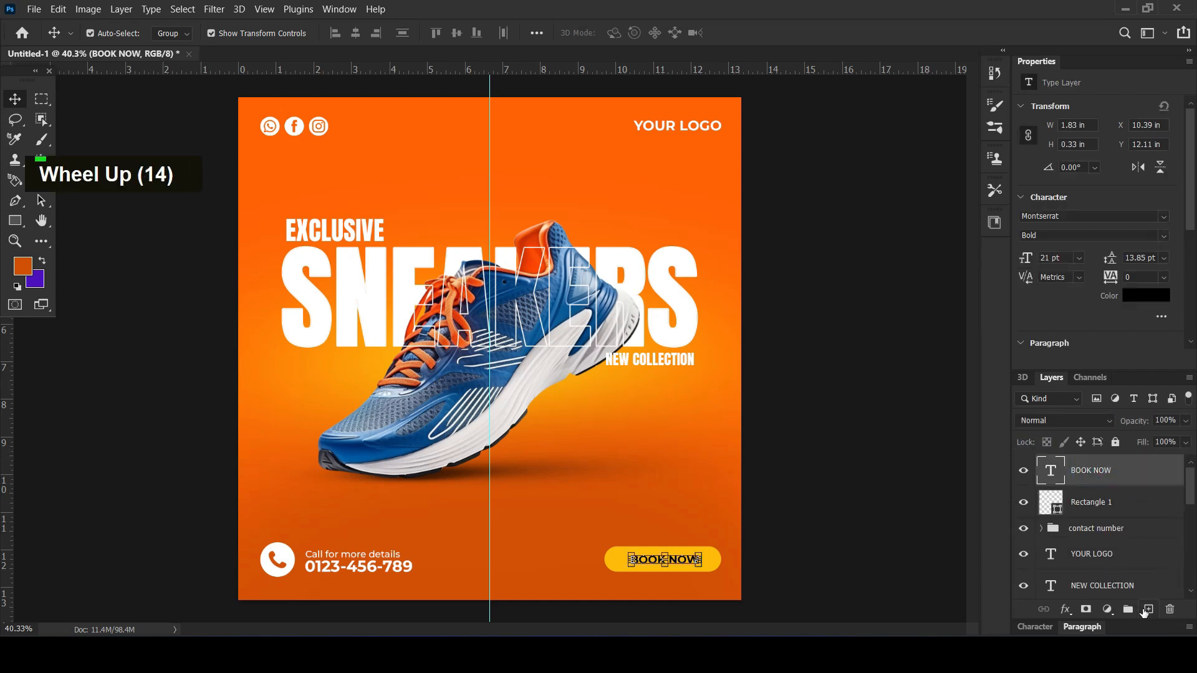
left_click(42, 143)
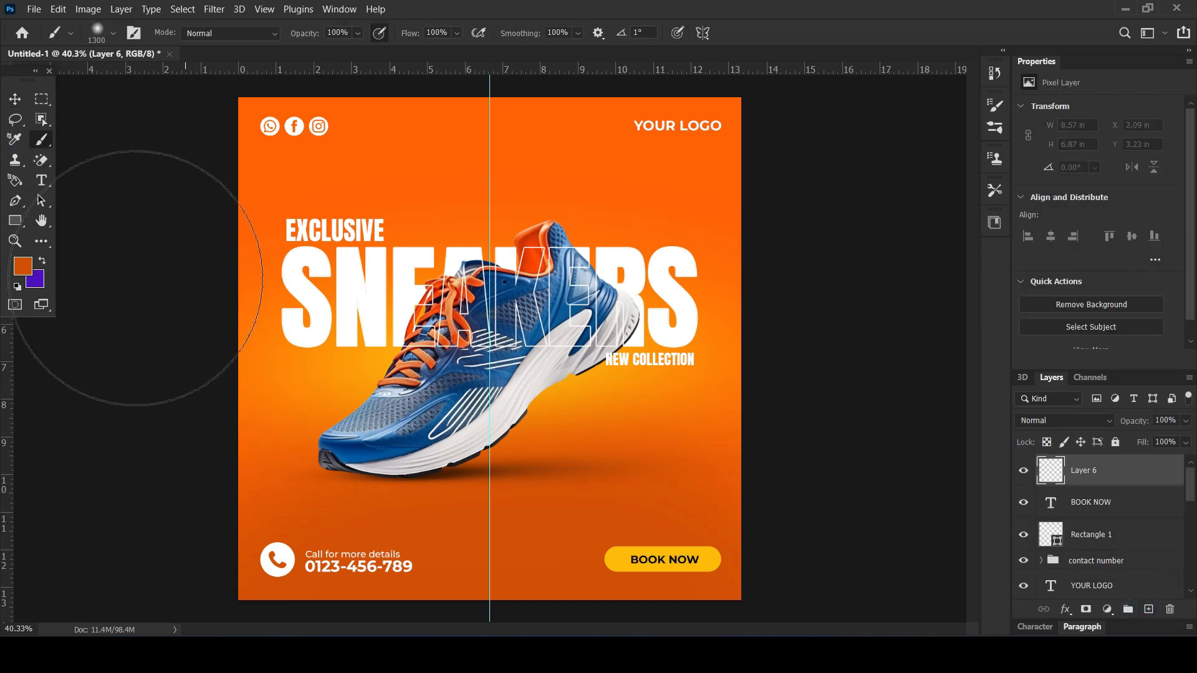
key("bracketleft")
key("bracketleft")
key("bracketleft")
key("bracketleft")
key("bracketleft")
key("bracketleft")
key("bracketleft")
key("bracketleft")
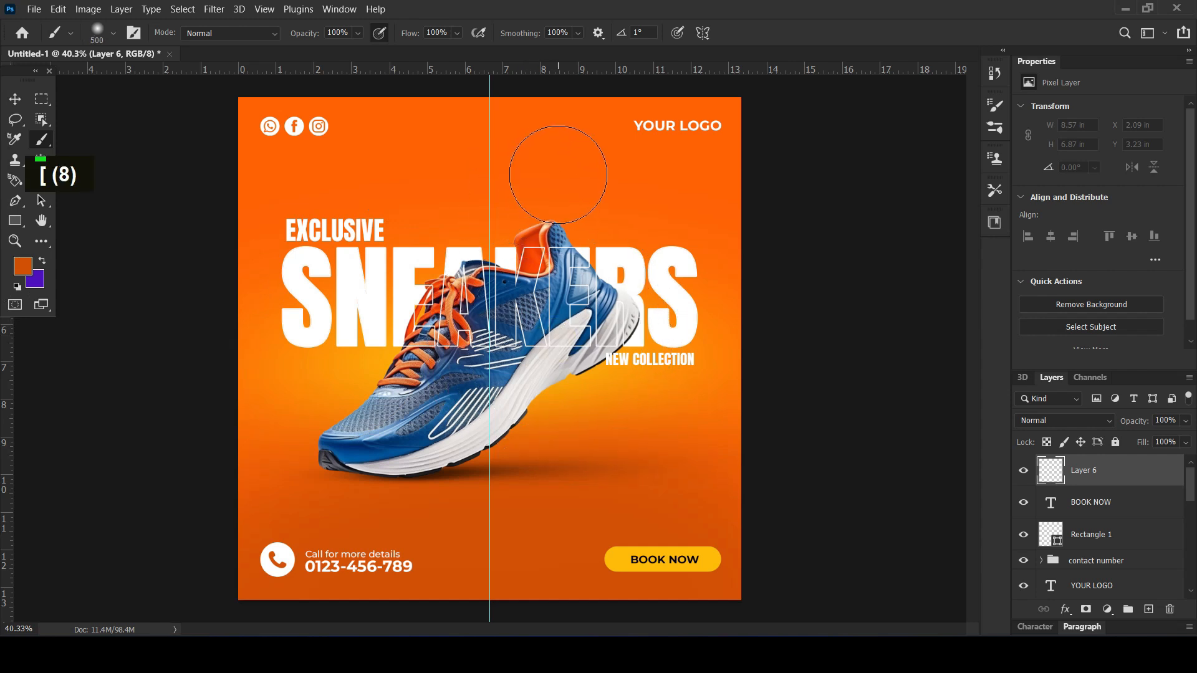
Set the foreground colour to yellow (ffe13e) and dab a soft glow spot beside the shoe, above the button
left_click(22, 266)
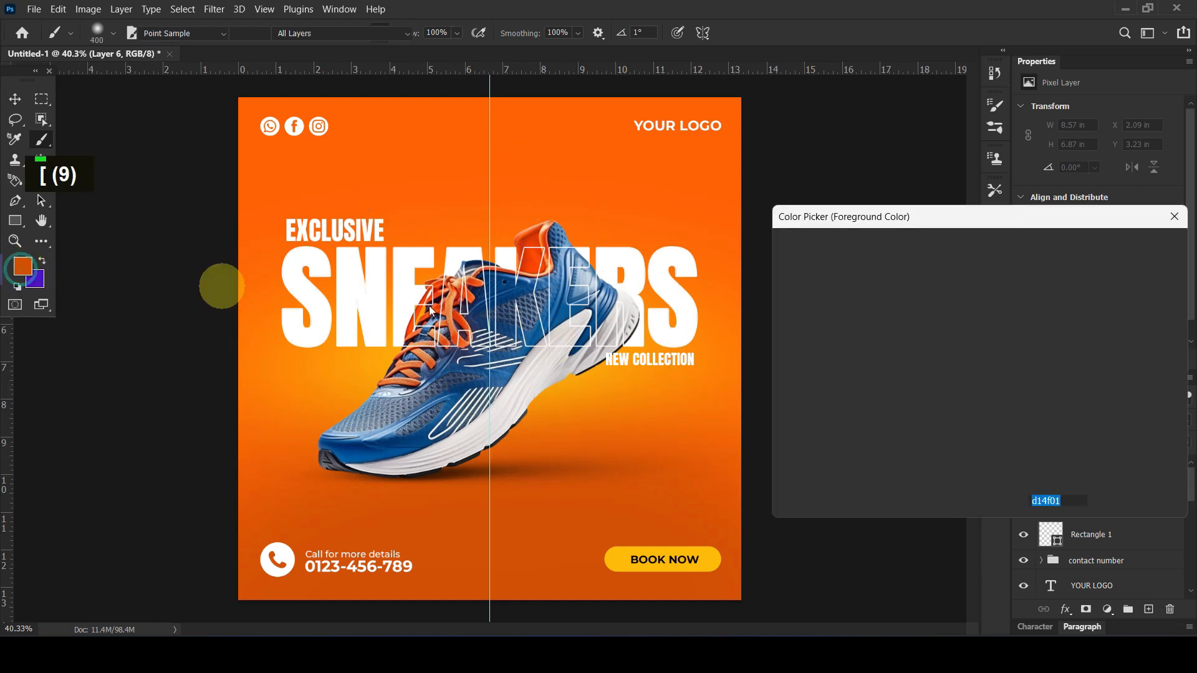
left_click(998, 422)
left_click_drag(924, 288, 932, 244)
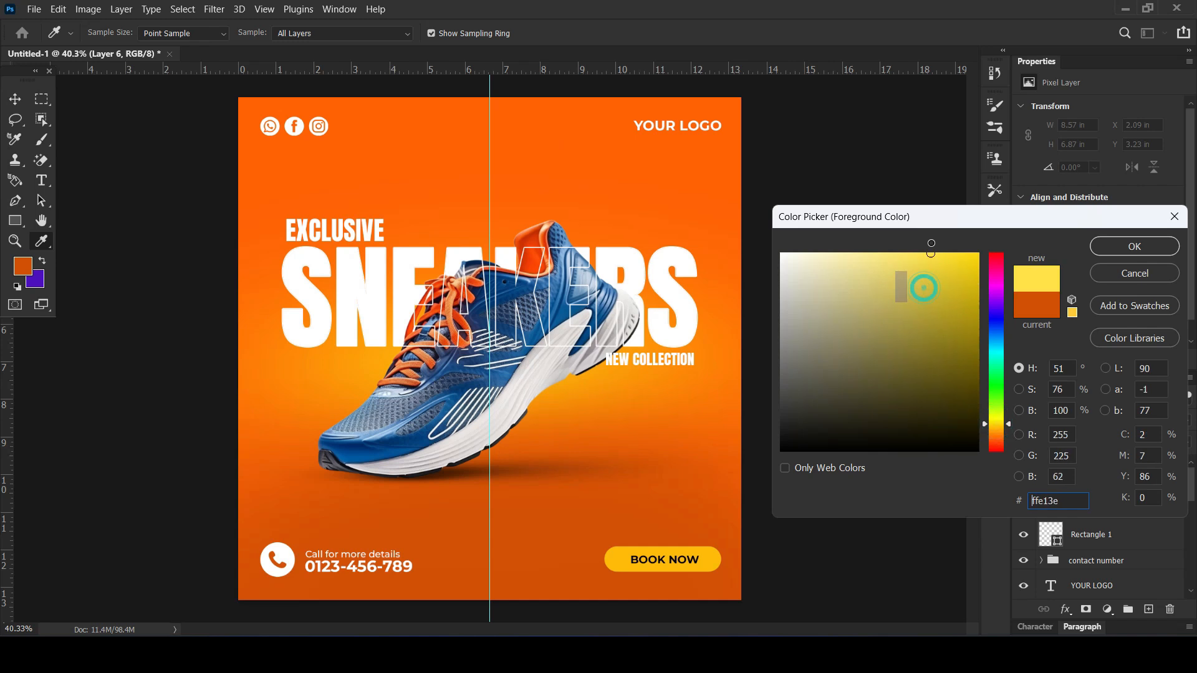
left_click(1097, 247)
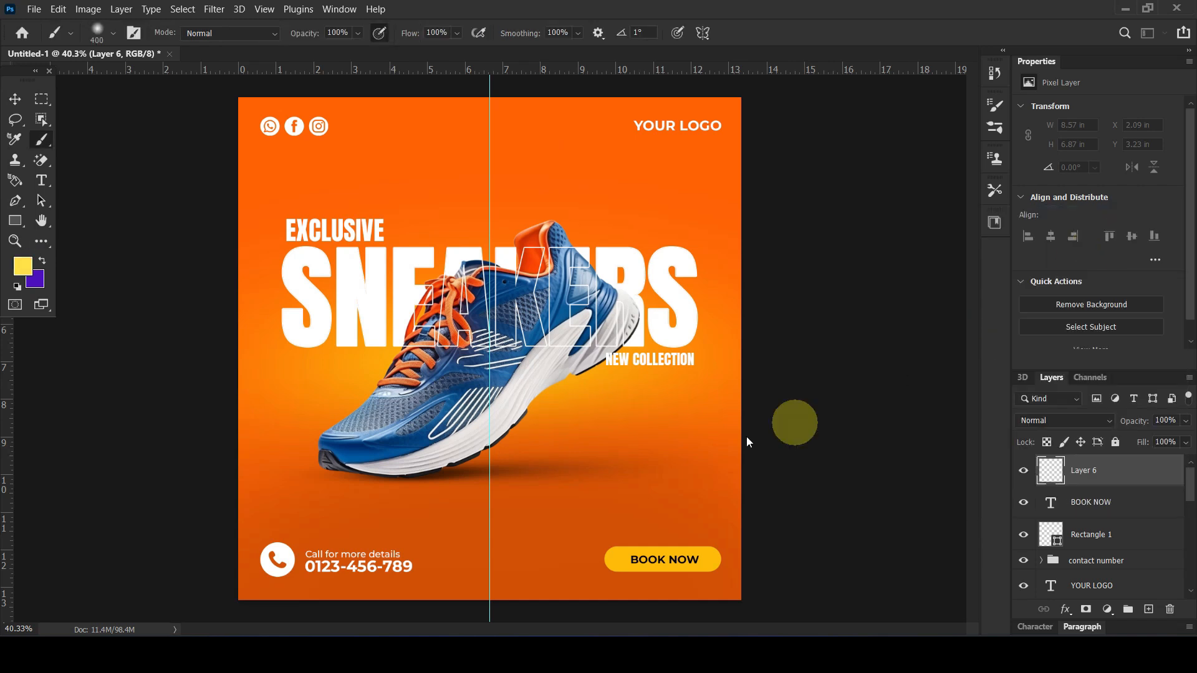
Paint a small white core in the centre of the yellow glow, using white and a soft brush reduced to 150 px
left_click(23, 267)
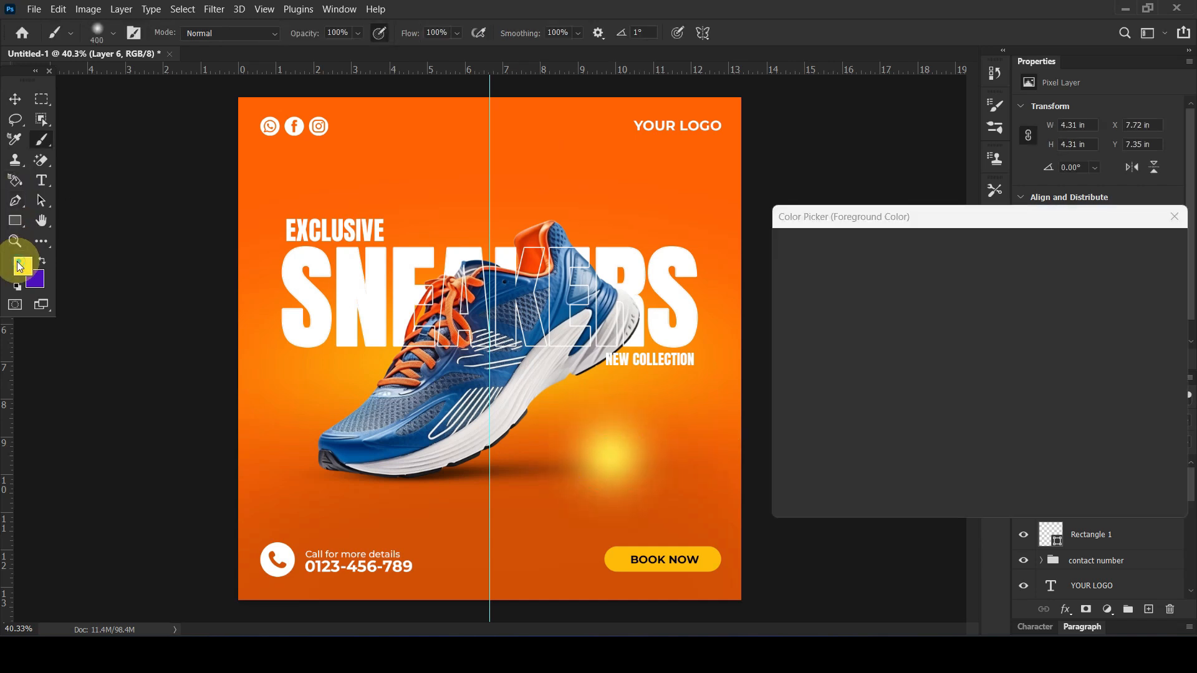
left_click_drag(811, 263, 780, 246)
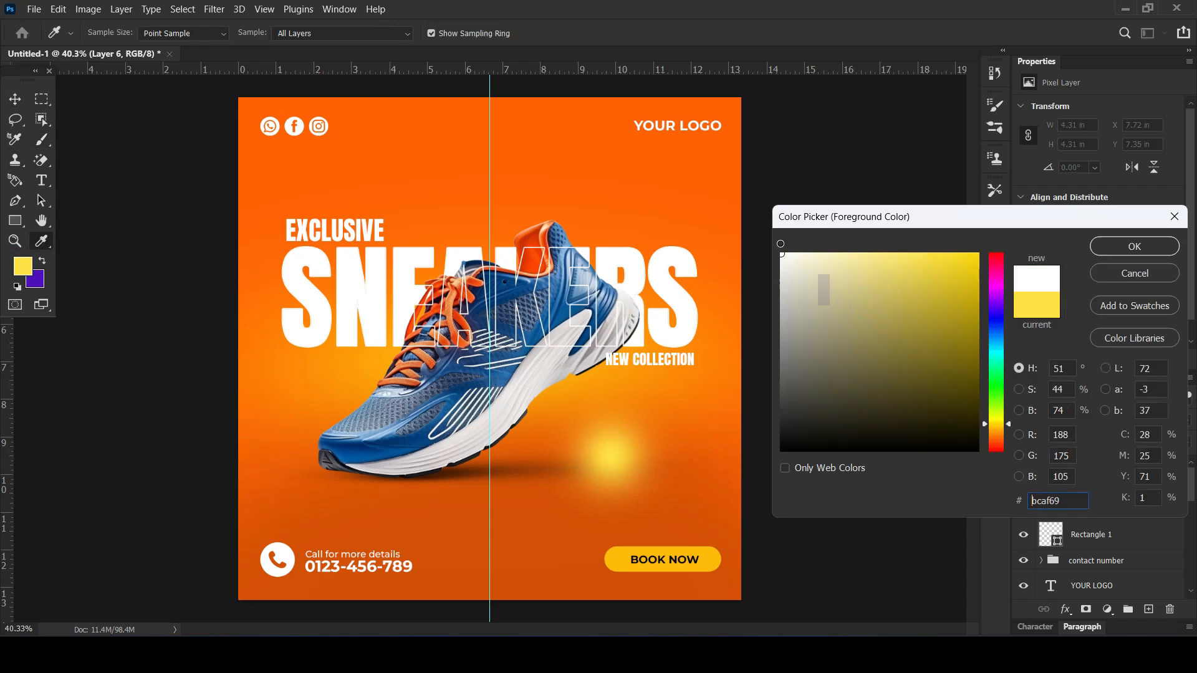
left_click(1150, 247)
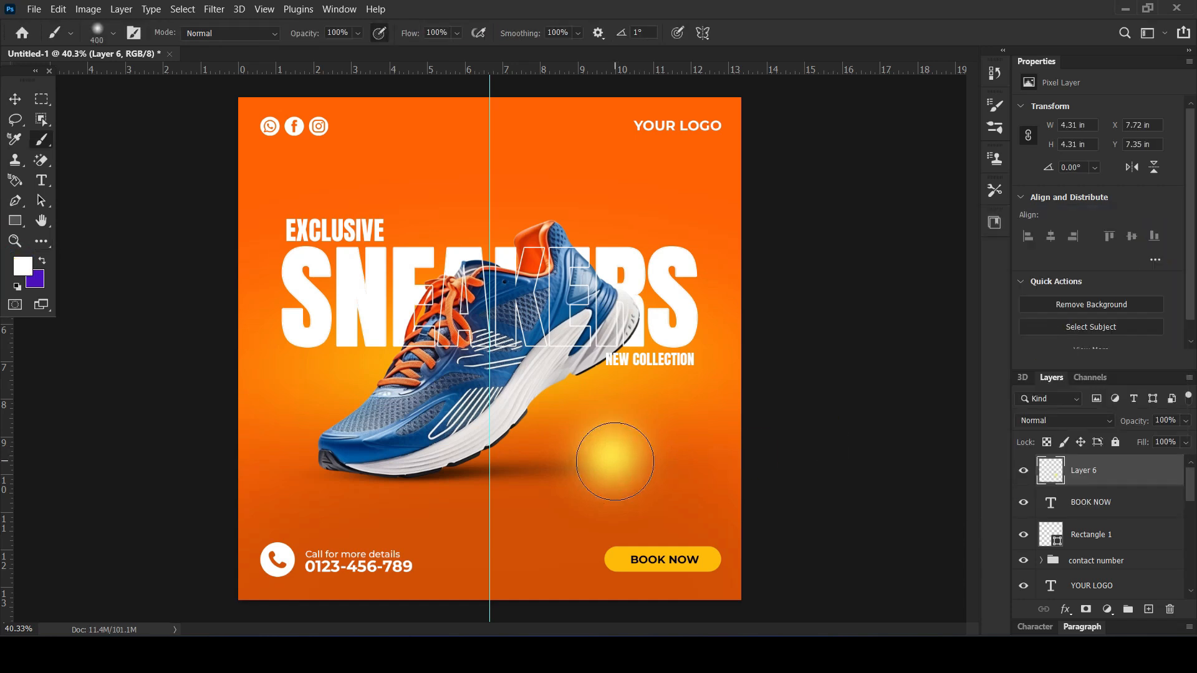
key("bracketleft")
key("bracketleft")
key("bracketleft")
key("bracketleft")
key("bracketleft")
key("bracketleft")
key("bracketleft")
key("bracketleft")
key("bracketleft")
key("bracketleft")
key("bracketleft")
key("bracketleft")
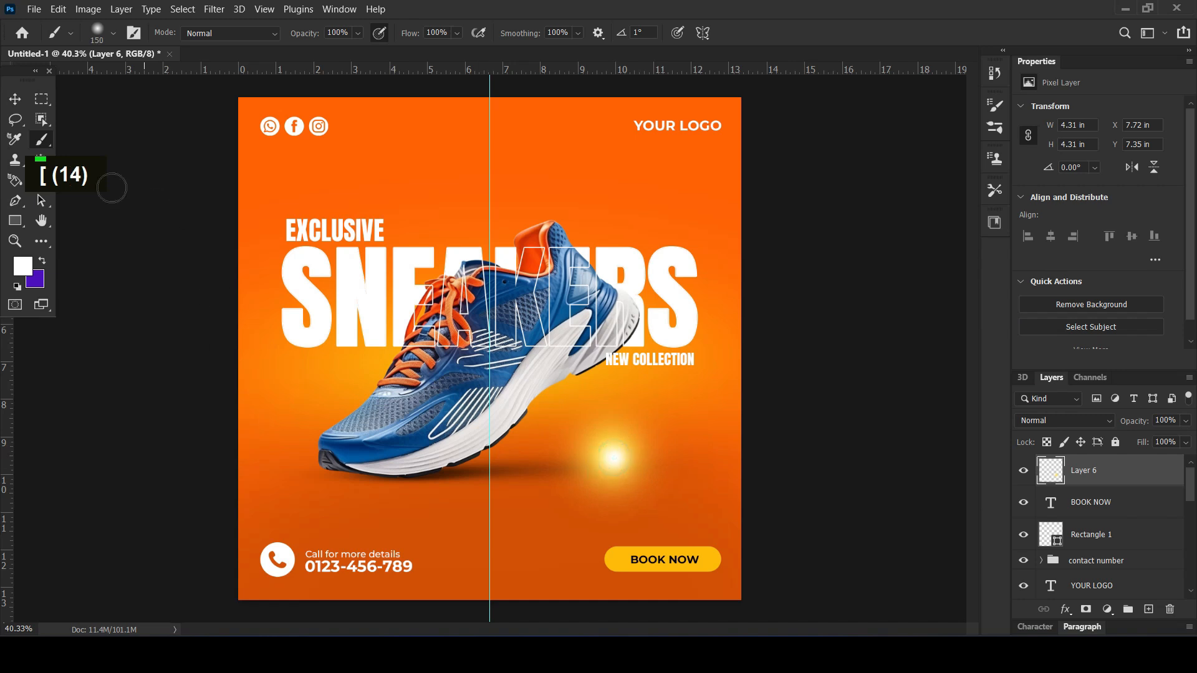
Flatten the glow spot into a 13.41 × 0.63 in light streak along the base of "SNEAKERS" and set its blend mode to Screen
left_click(15, 98)
left_click_drag(601, 535, 788, 352)
left_click_drag(561, 350, 381, 350)
key("Return")
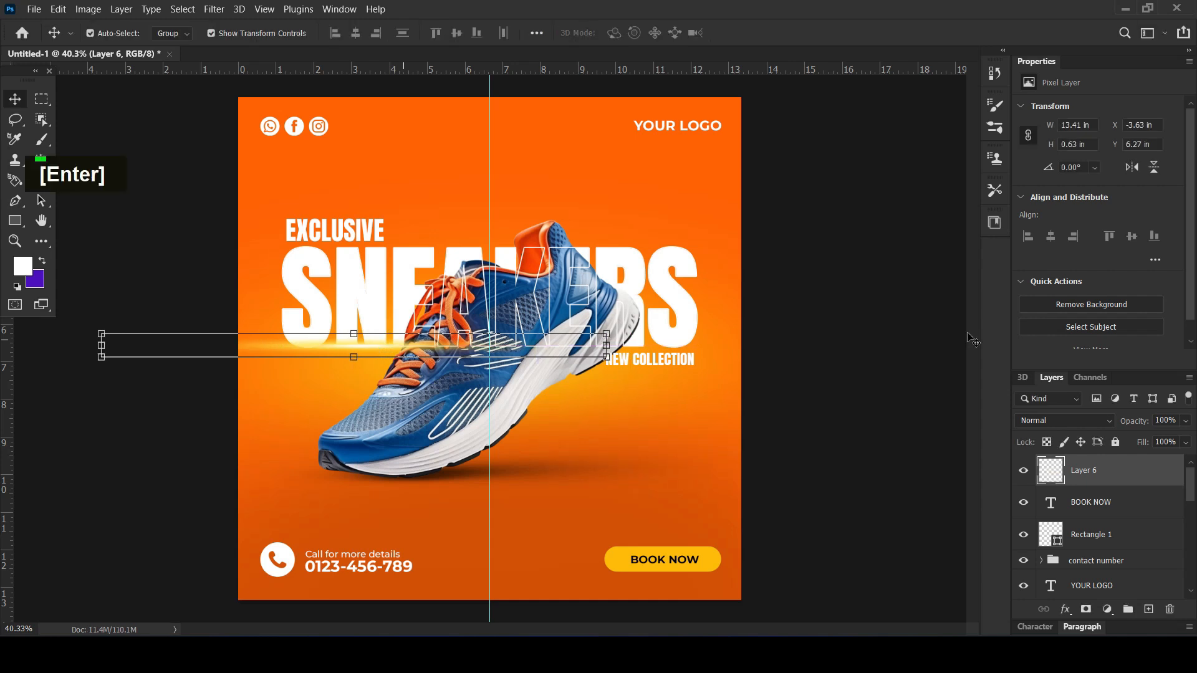
left_click(1073, 424)
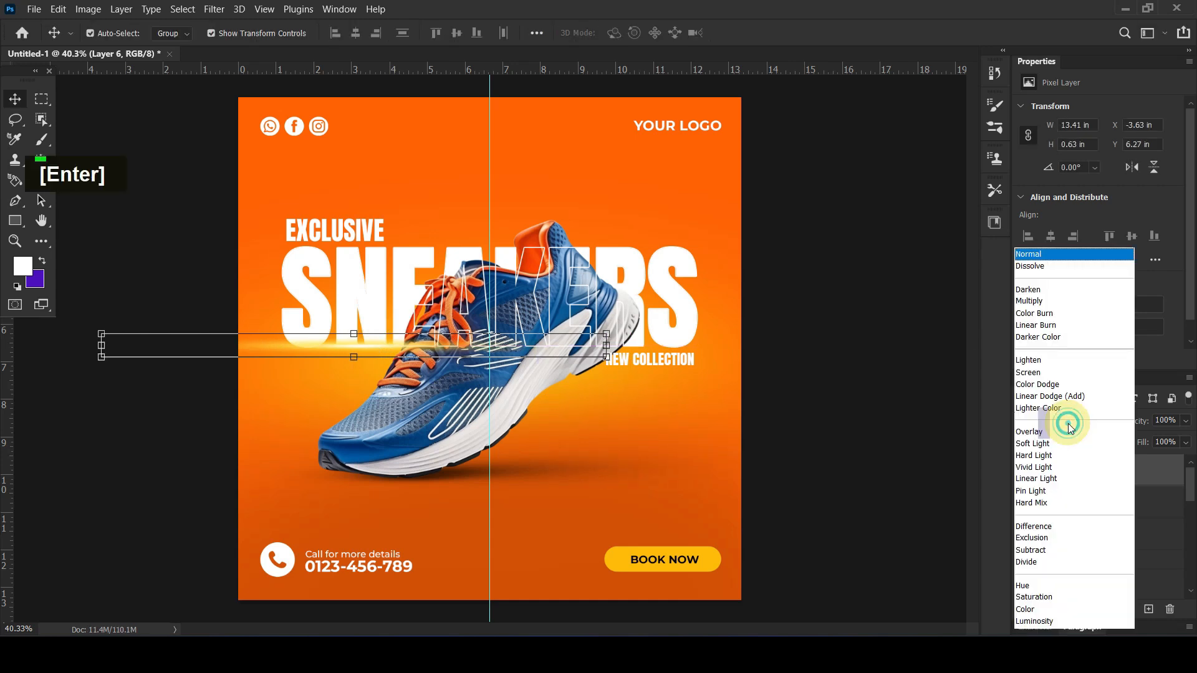
left_click(1042, 369)
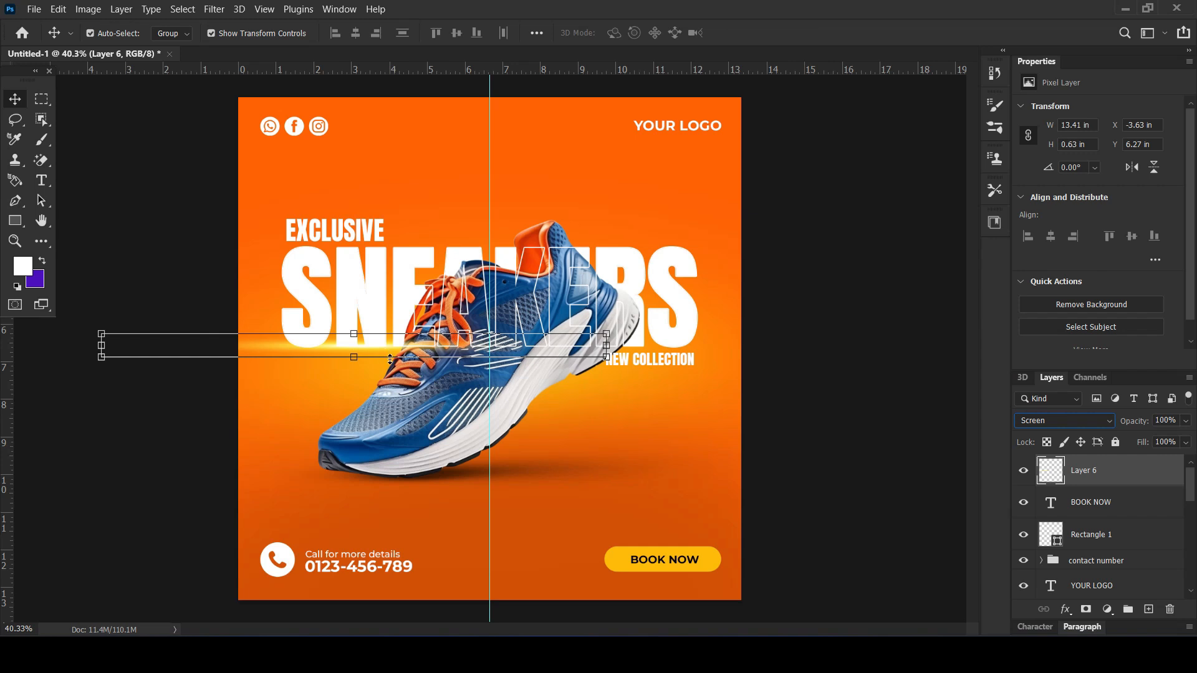
left_click(896, 335)
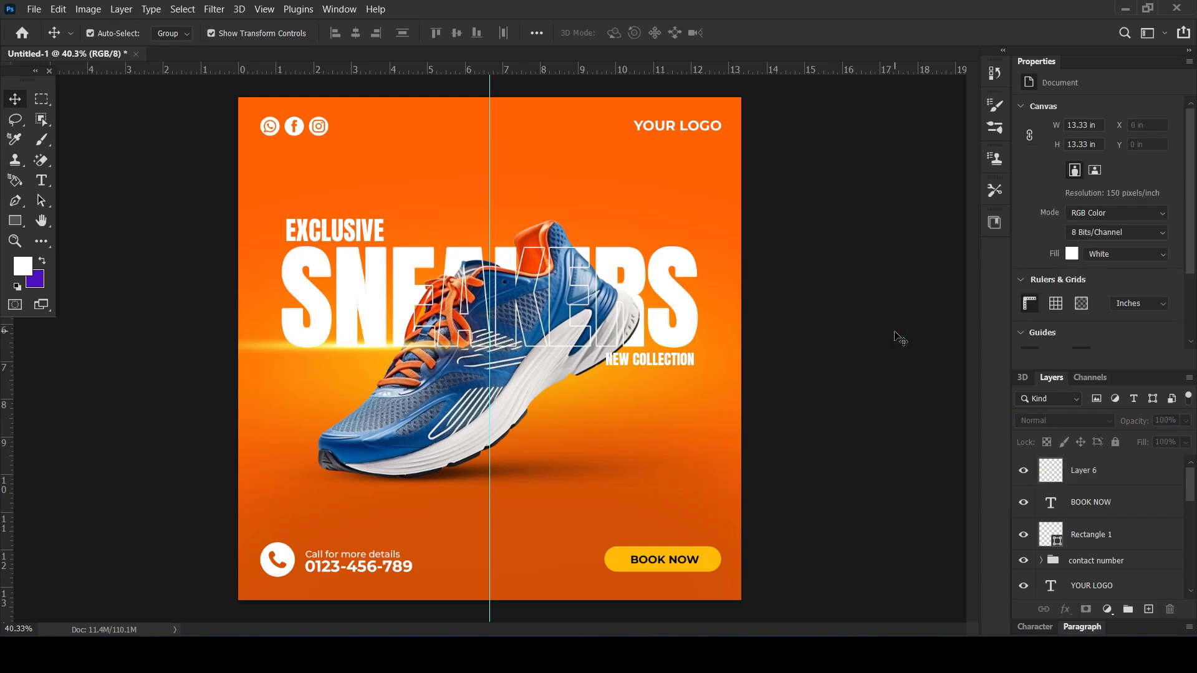
Narrow the light streak to about 5.17 in wide, centred under the "SNEAKERS" lettering beside the shoe's laces
left_click(275, 346)
key("ctrl+t")
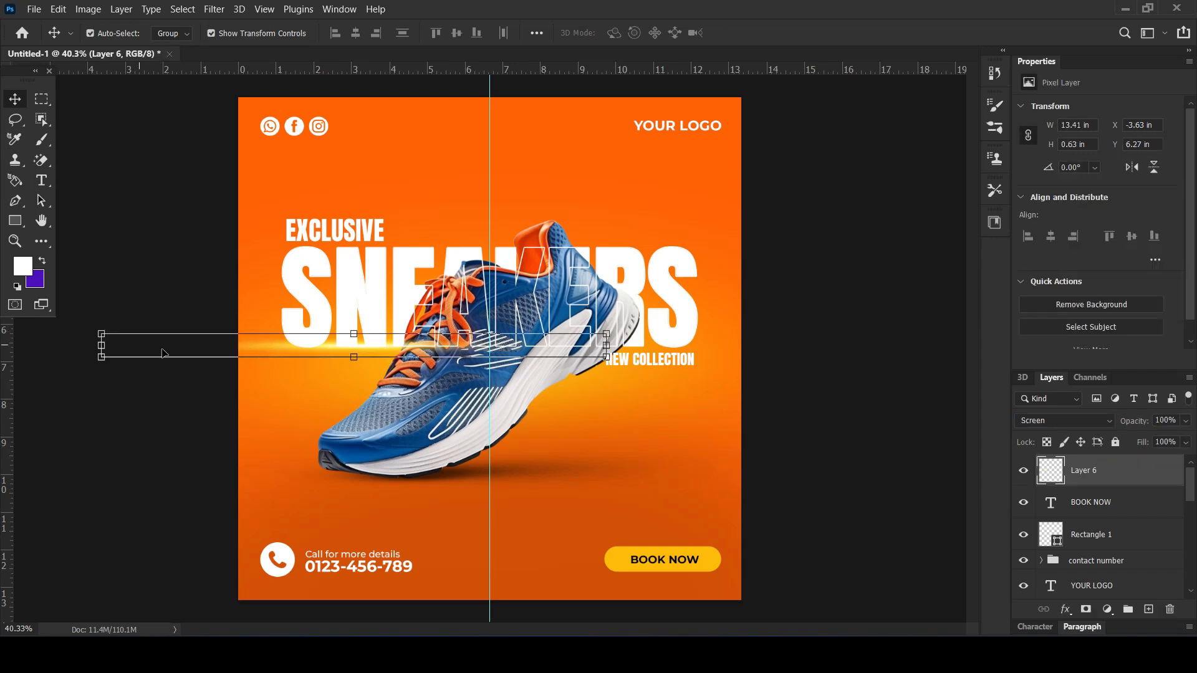
left_click_drag(97, 347, 304, 347)
mouse_move(606, 347)
left_mouse_down()
mouse_move(336, 353)
mouse_move(376, 353)
left_mouse_up()
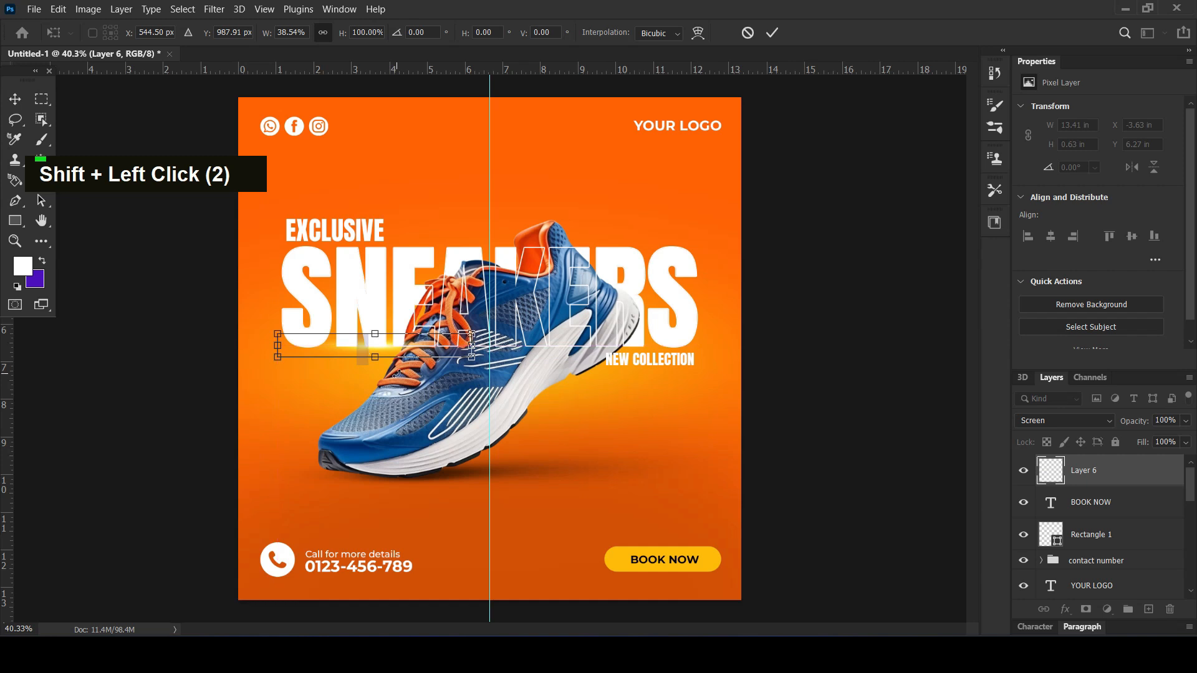
key("Return")
Duplicate the light streak onto the top edge of "SNEAKERS", behind the shoe's heel, and fine-tune its height to Y 3.64 in
mouse_move(440, 333)
left_mouse_down()
mouse_move(464, 340)
mouse_move(598, 244)
mouse_move(671, 253)
mouse_move(627, 254)
left_mouse_up()
key("shift+Up")
key("shift+Up")
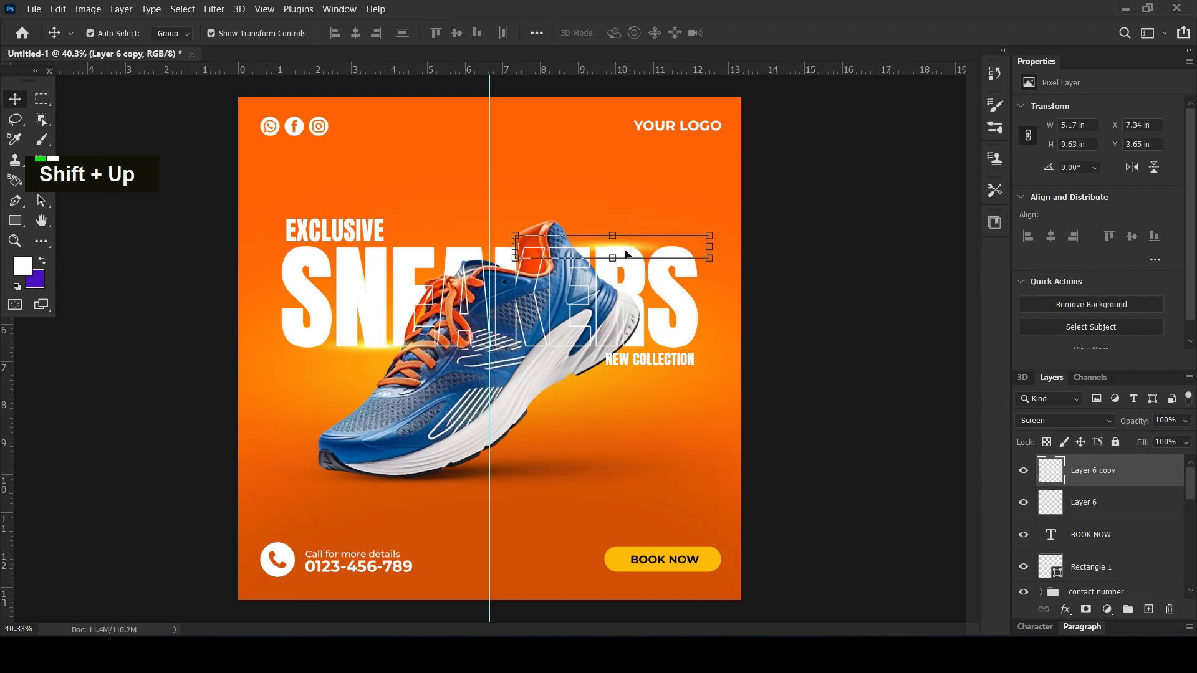
key("Down")
key("Down")
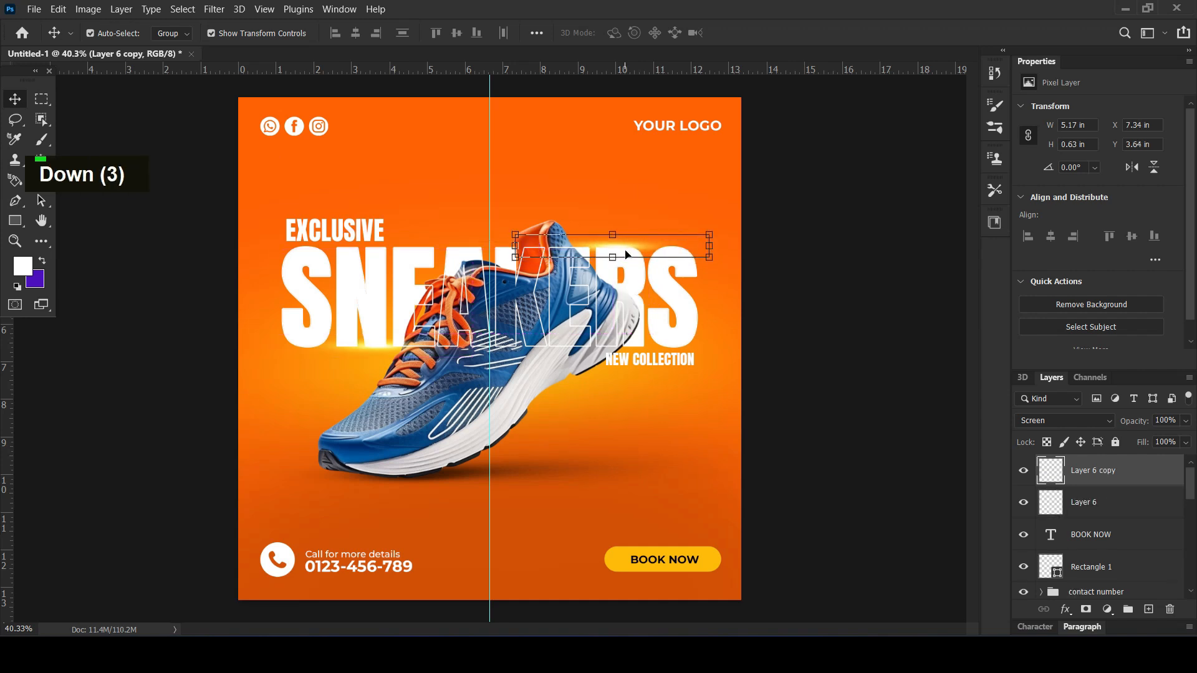
Shift the upper streak toward the shoe to X 6.34 in and widen it to about 7.21 in
key("shift+Left")
key("shift+Left")
key("shift+Left")
key("shift+Left")
key("shift+Left")
key("shift+Left")
key("shift+Left")
key("shift+Left")
key("shift+Left")
key("shift+Left")
key("shift+Left")
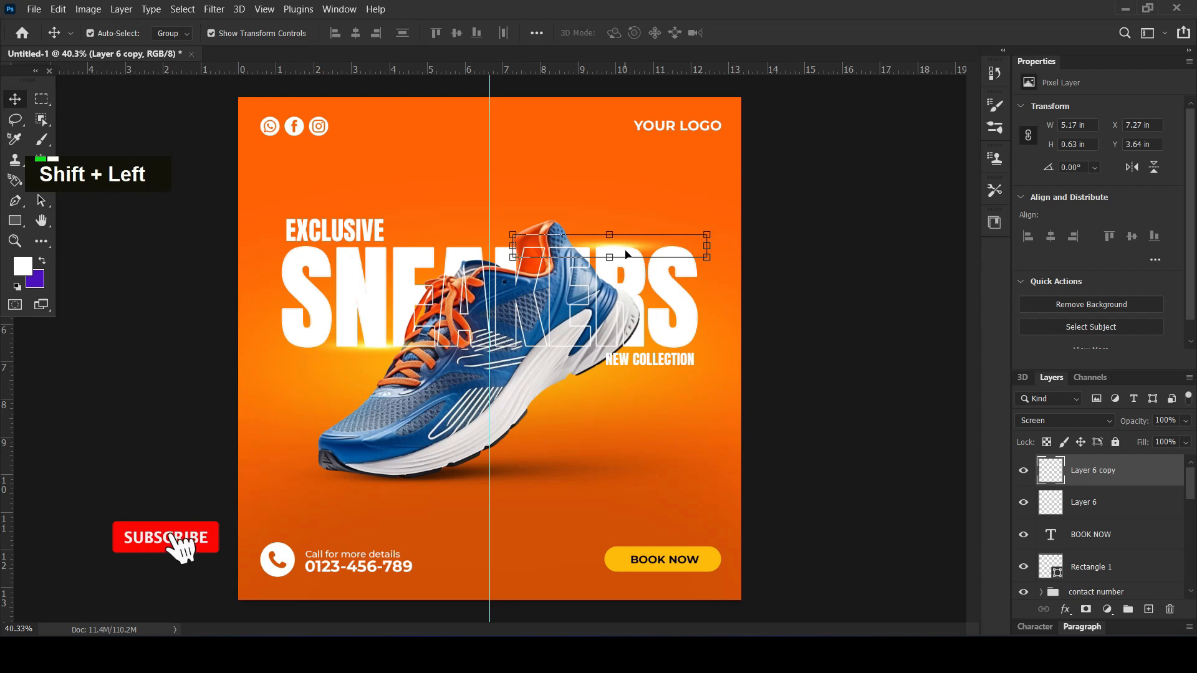
key("shift+Left")
key("shift+Left")
key("shift+Left")
key("shift+Left")
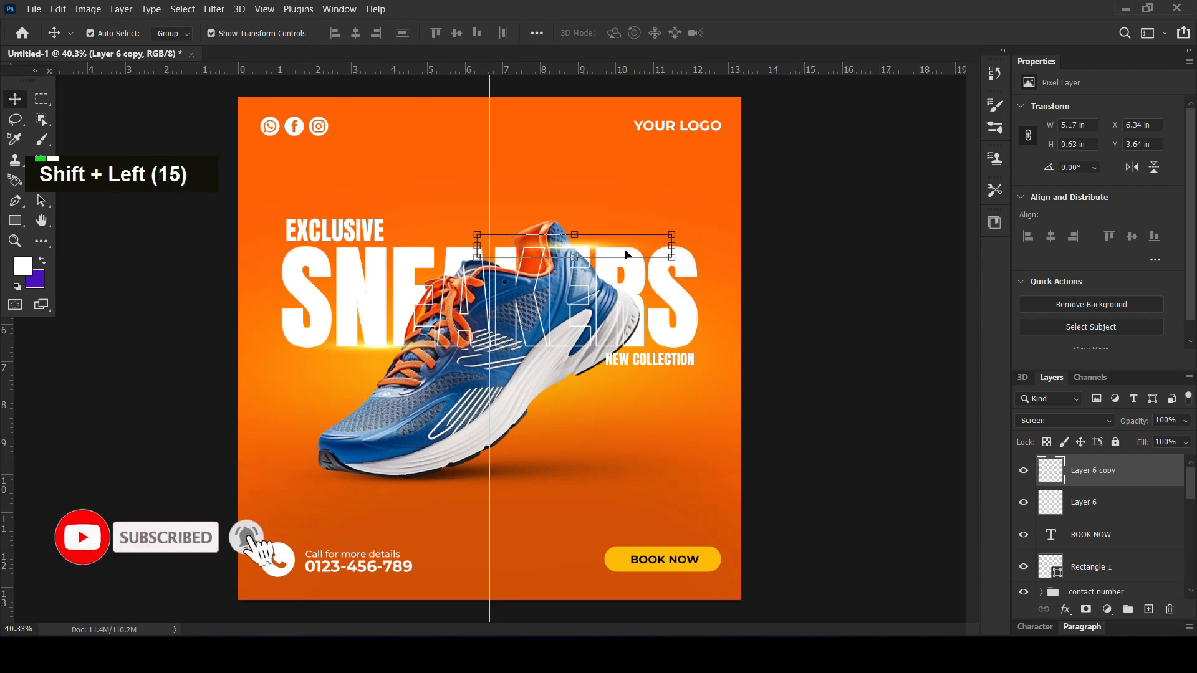
mouse_move(672, 246)
left_mouse_down()
mouse_move(782, 253)
mouse_move(748, 261)
left_mouse_up()
key("Return")
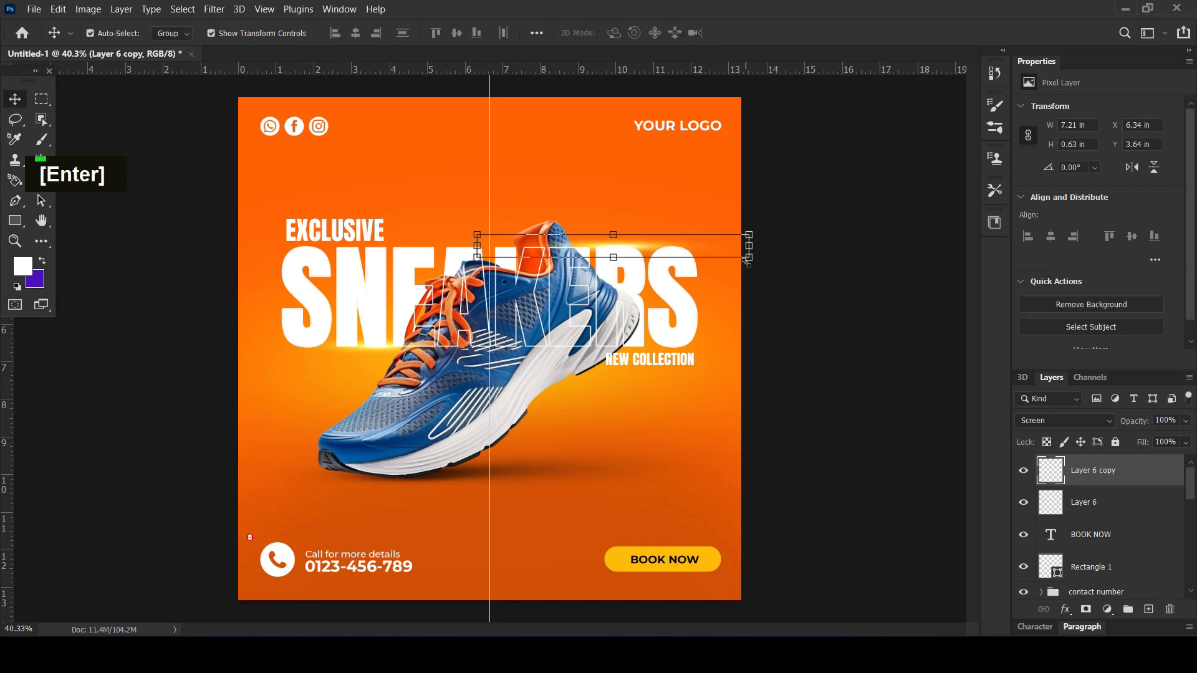
Duplicate the upper streak and reshape the copy into a soft glow about 4.62 × 3.15 in over the front of the laces
left_click_drag(650, 248, 629, 453, "alt")
mouse_move(724, 452)
left_mouse_down("shift")
mouse_move(490, 456)
mouse_move(427, 374)
left_mouse_up("shift")
mouse_move(472, 416)
left_mouse_down()
mouse_move(394, 373)
mouse_move(397, 361)
mouse_move(484, 411)
left_mouse_up()
key("Return")
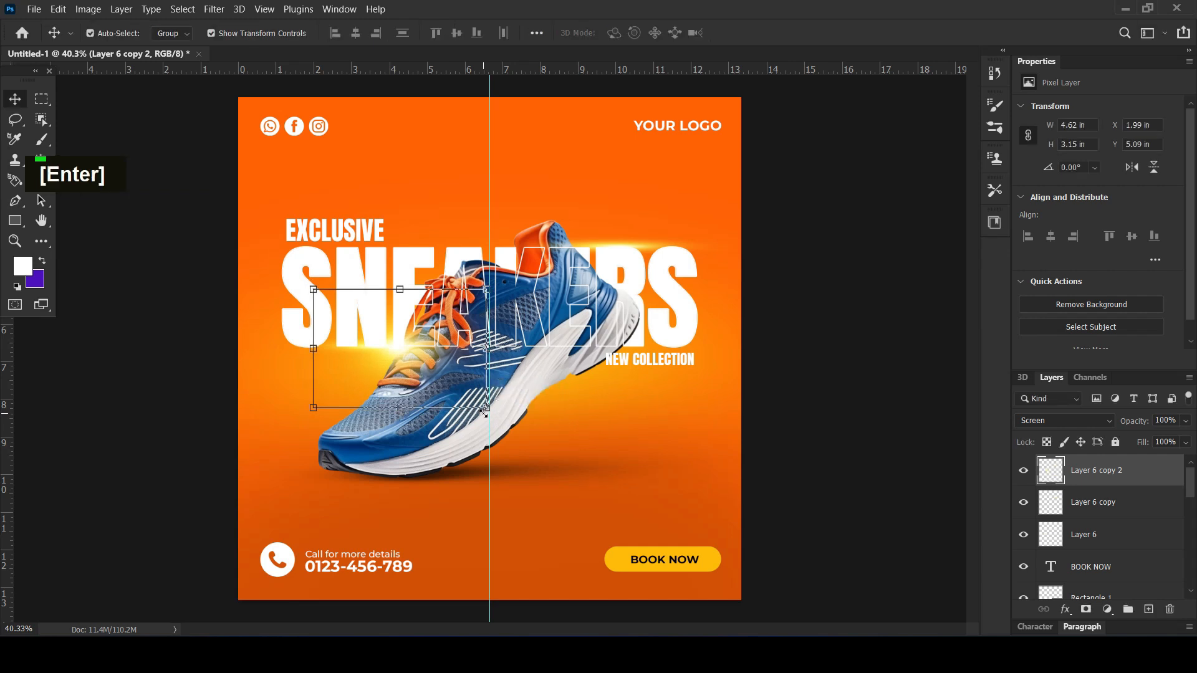
left_click(803, 403)
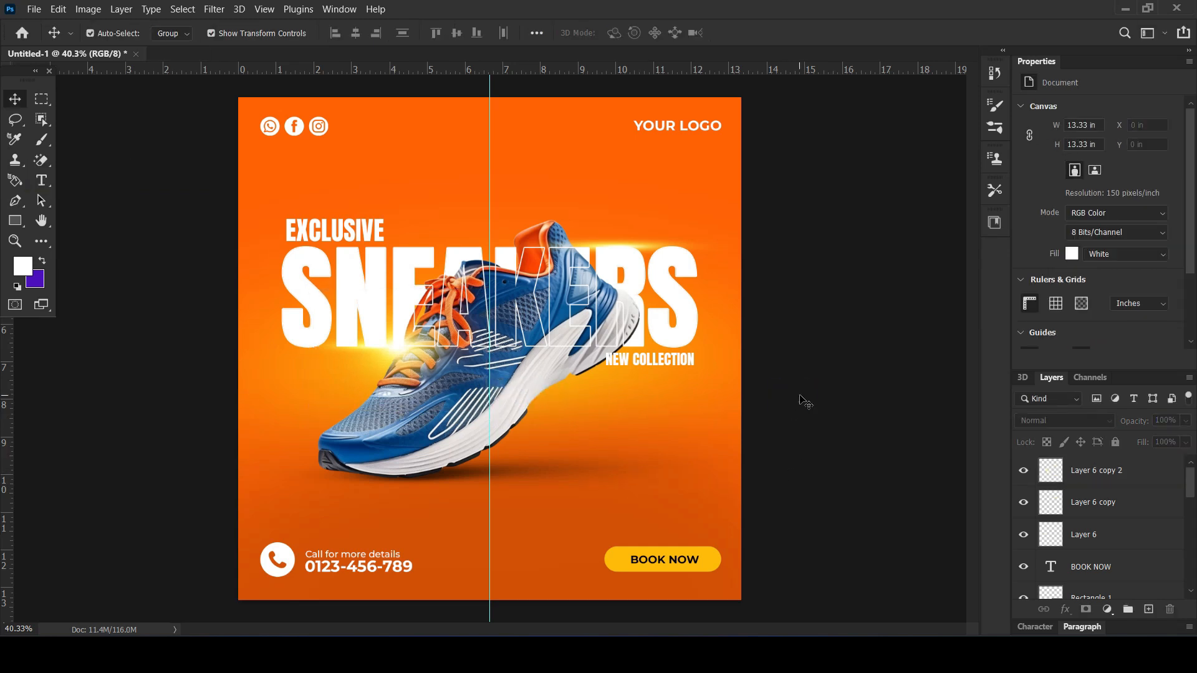
Duplicate the laces glow, enlarge the copy to about 6.81 × 4.35 in and place it at the arch of the shoe's sole
key("alt")
left_click_drag(530, 299, 572, 256)
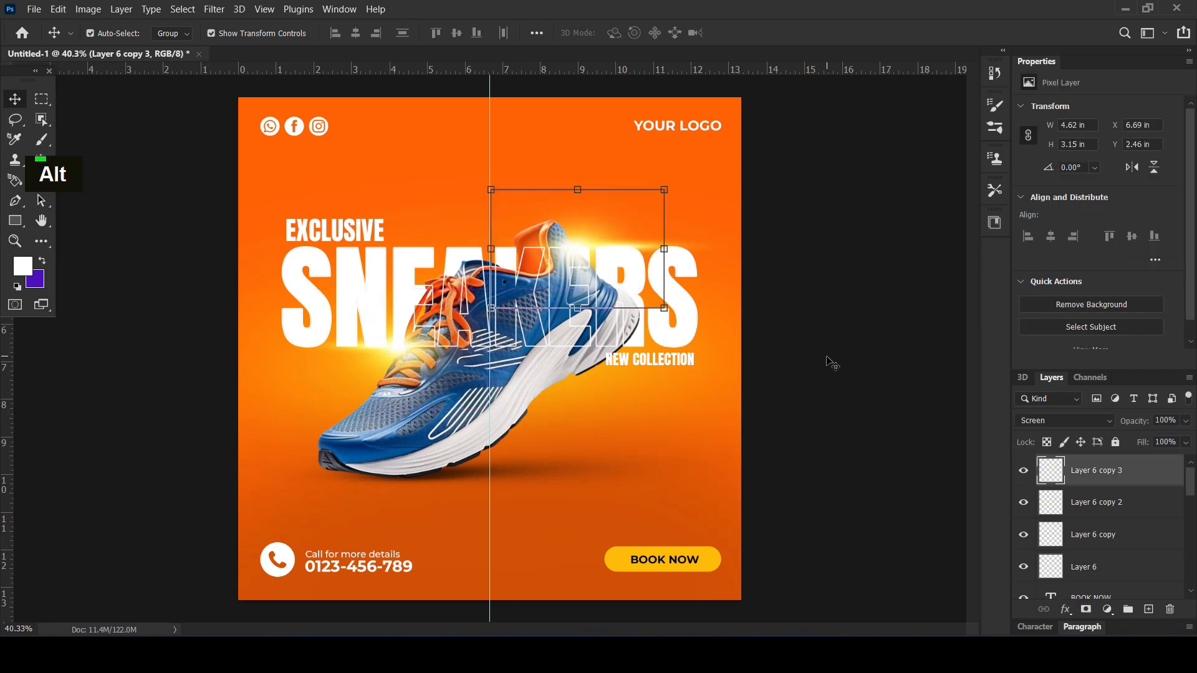
left_click_drag(664, 309, 798, 383)
left_click_drag(632, 349, 545, 396)
left_click_drag(708, 477, 661, 479)
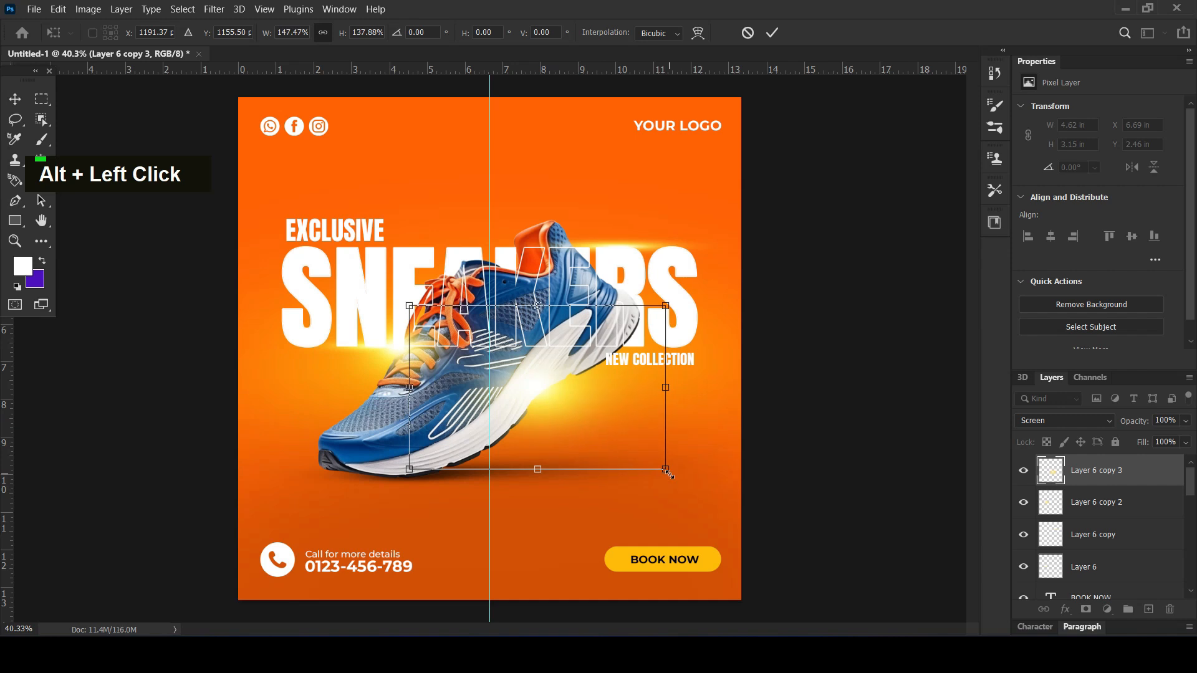
key("Return")
mouse_move(583, 414)
left_mouse_down()
mouse_move(556, 405)
mouse_move(580, 411)
left_mouse_up()
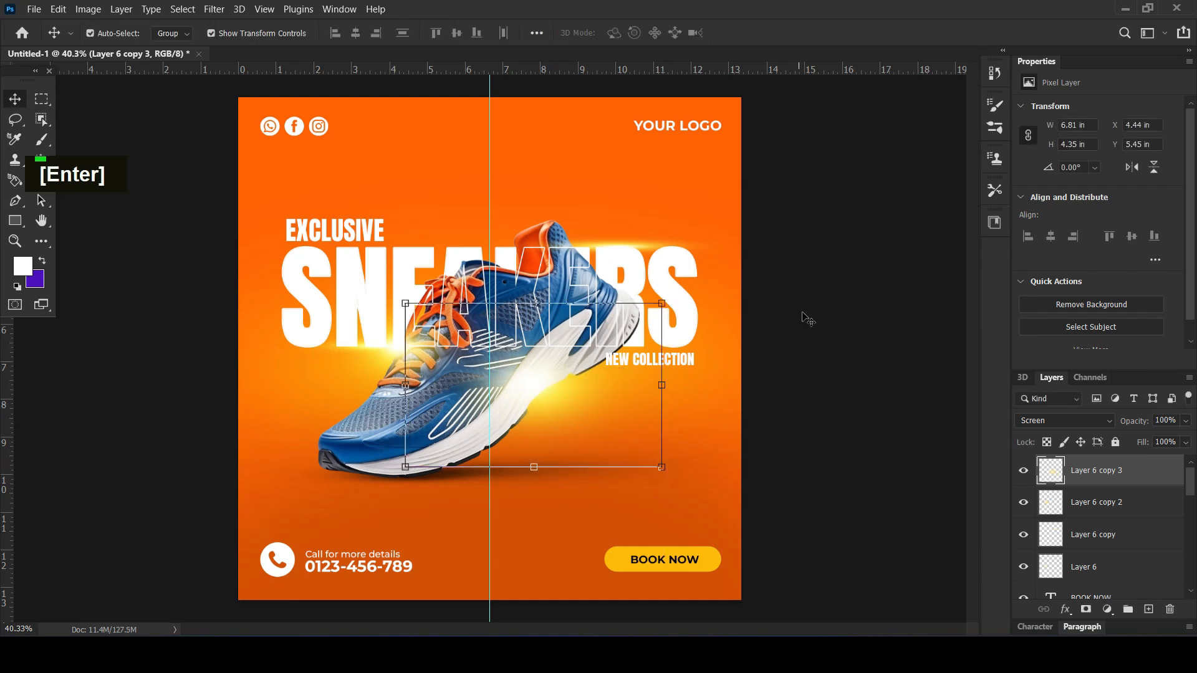
Add a yellow (ffce23) Solid Color fill layer directly above the shoe and set its blend mode to Overlay
left_click(402, 441)
left_click(1108, 610)
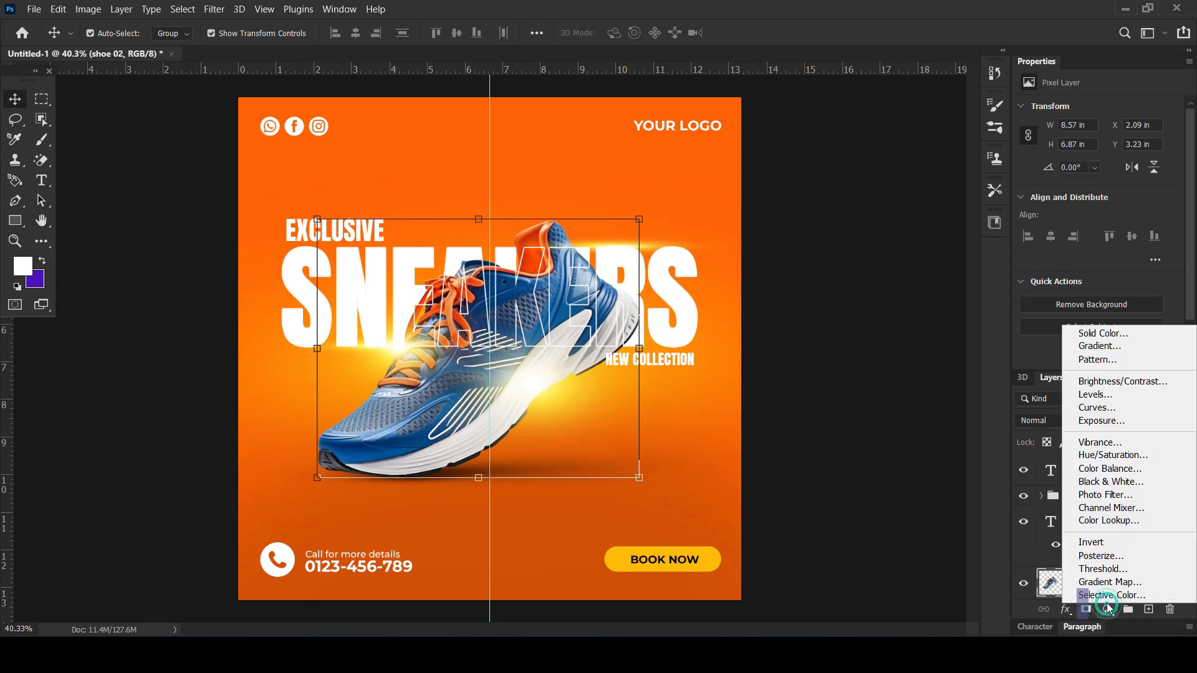
left_click(1101, 333)
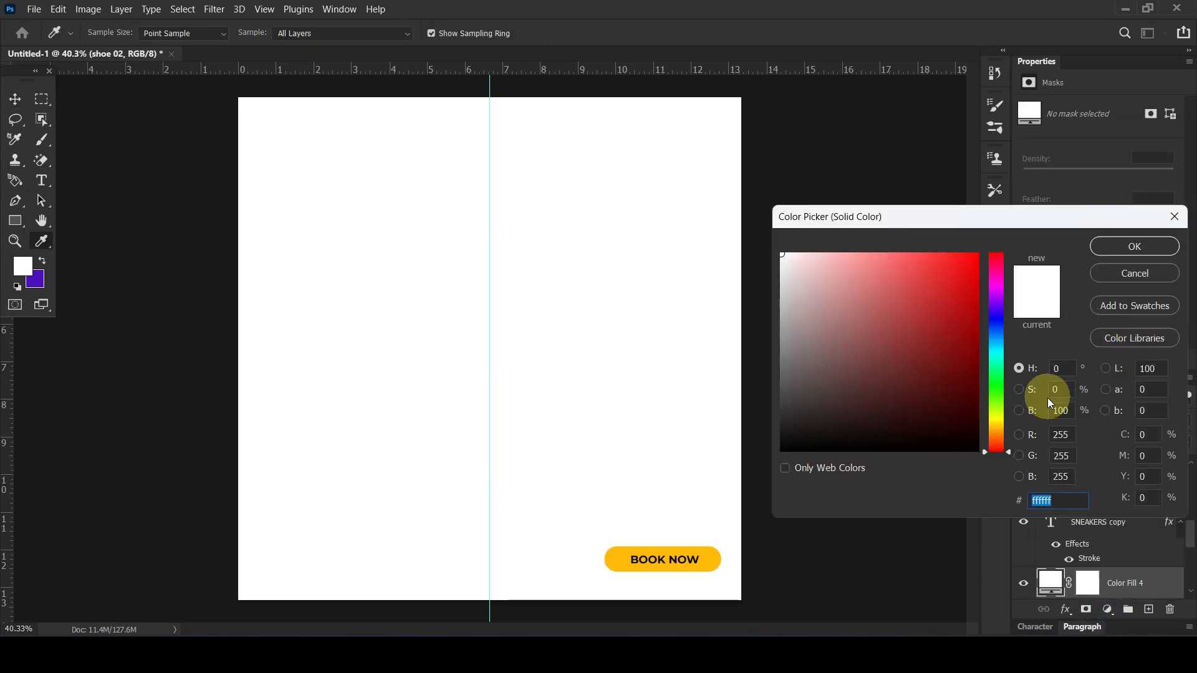
mouse_move(1001, 422)
left_mouse_down()
mouse_move(987, 414)
mouse_move(994, 395)
mouse_move(999, 430)
left_mouse_up()
left_click(952, 252)
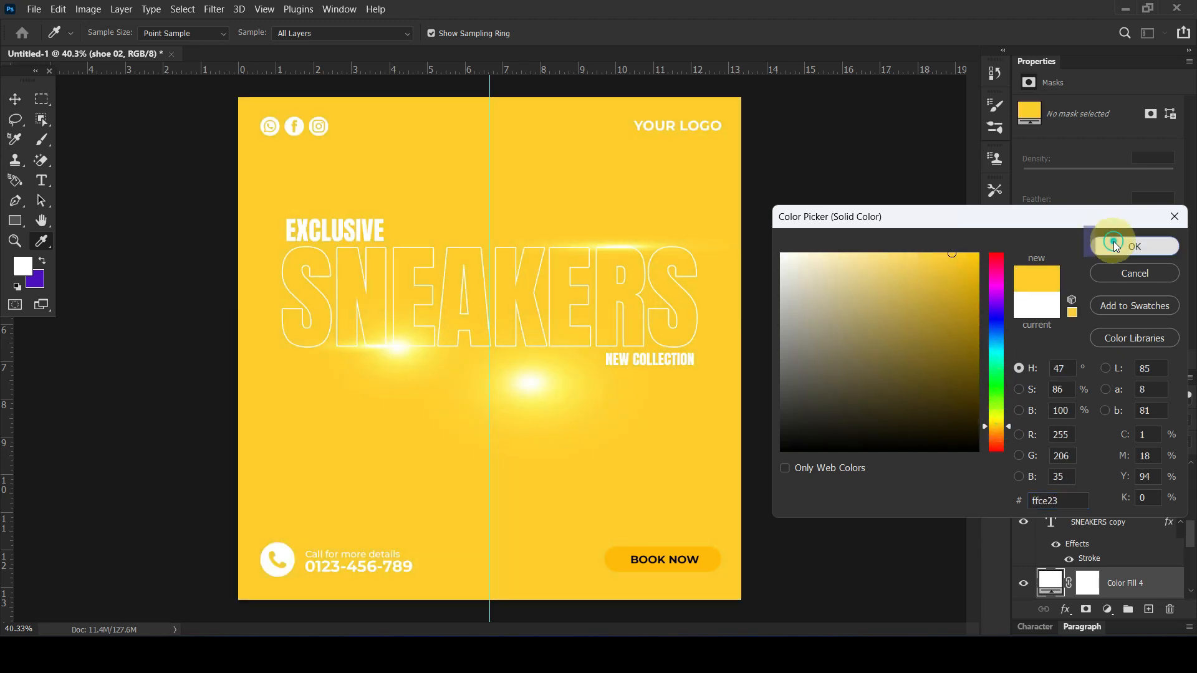
left_click(1114, 244)
left_click(1076, 421)
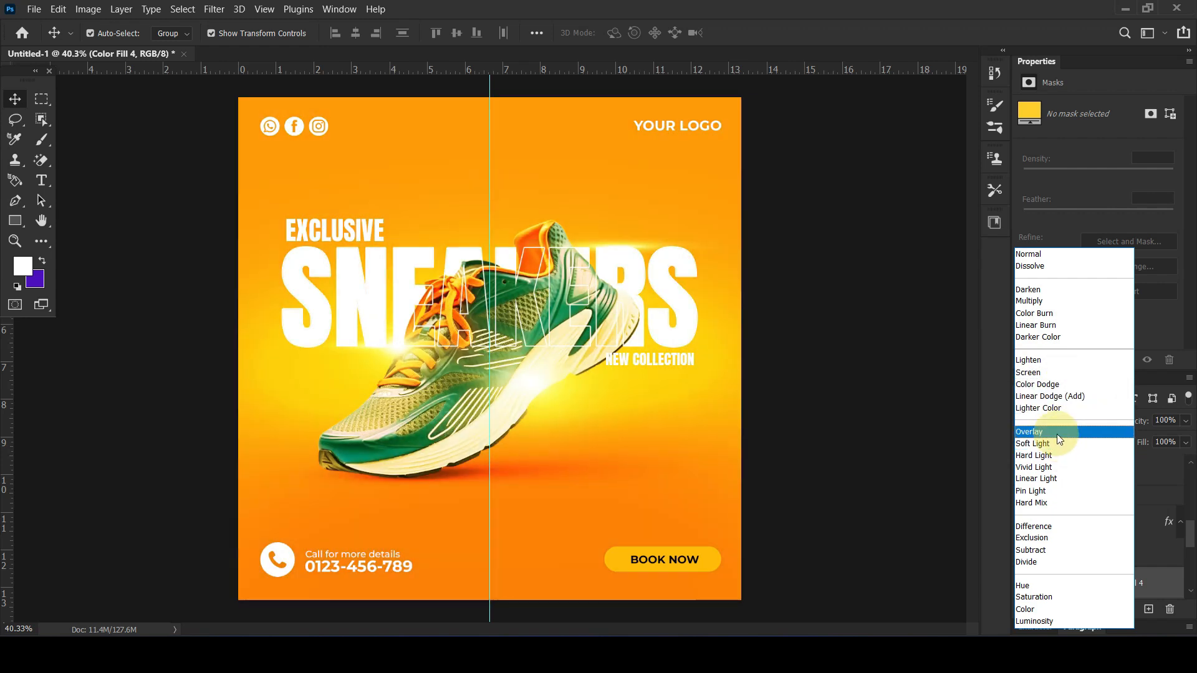
left_click(1057, 434)
Invert the yellow fill's mask to black and set up a white 400 px Brush with 69% opacity and 68% flow
left_click(1087, 585)
key("ctrl+i")
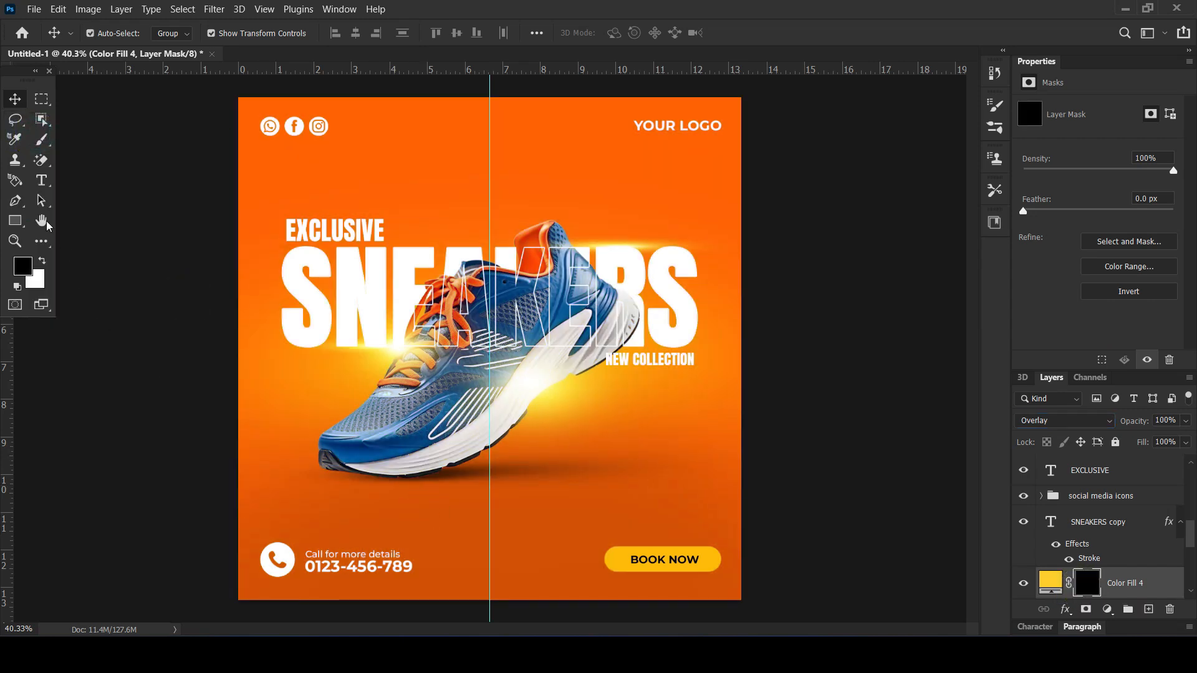
left_click(42, 140)
left_click(44, 258)
key("bracketright")
left_click_drag(313, 33, 293, 32)
left_click_drag(406, 29, 383, 44)
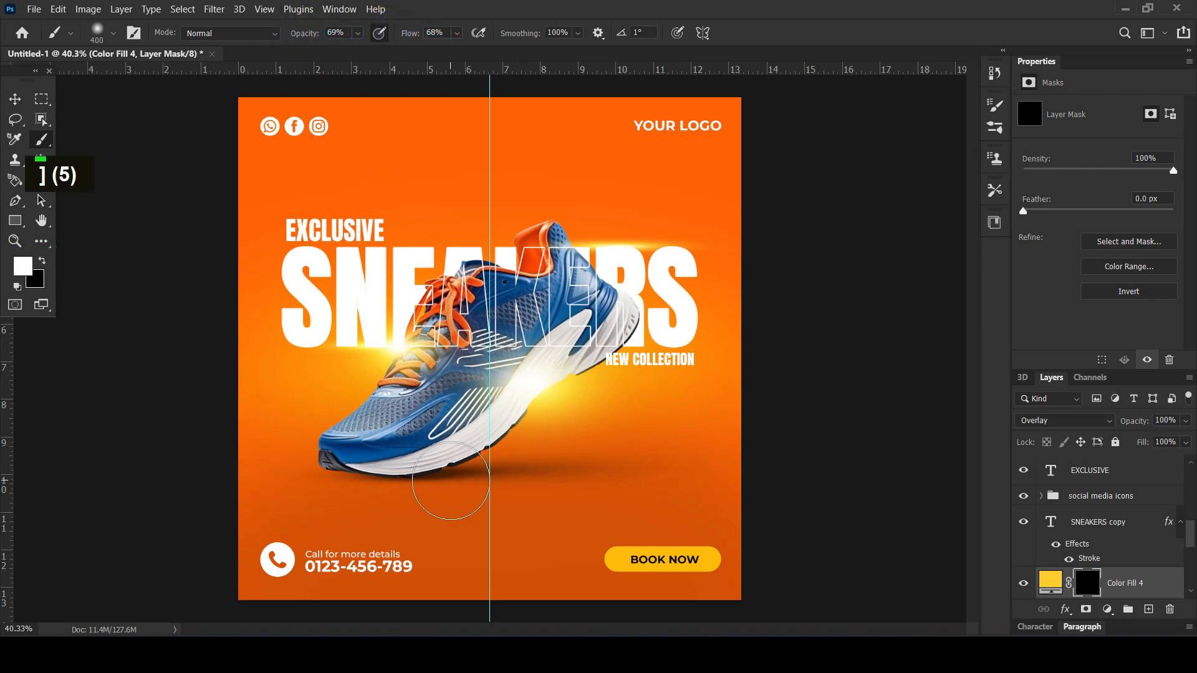
Clip the yellow fill to the shoe and paint white on its mask over the toe, laces and sole nearest the glows
right_click(1116, 583)
left_click(998, 281)
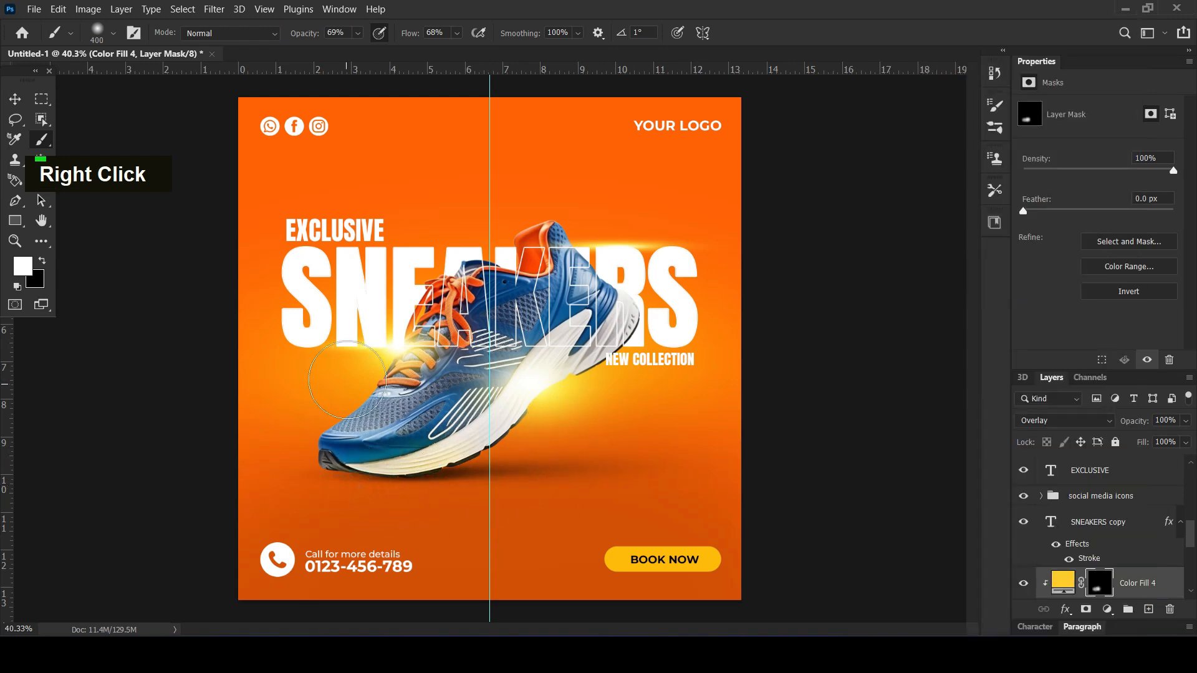
double_click(343, 405)
double_click(385, 319)
mouse_move(581, 368)
left_mouse_down()
mouse_move(578, 401)
mouse_move(536, 426)
mouse_move(487, 481)
left_mouse_up()
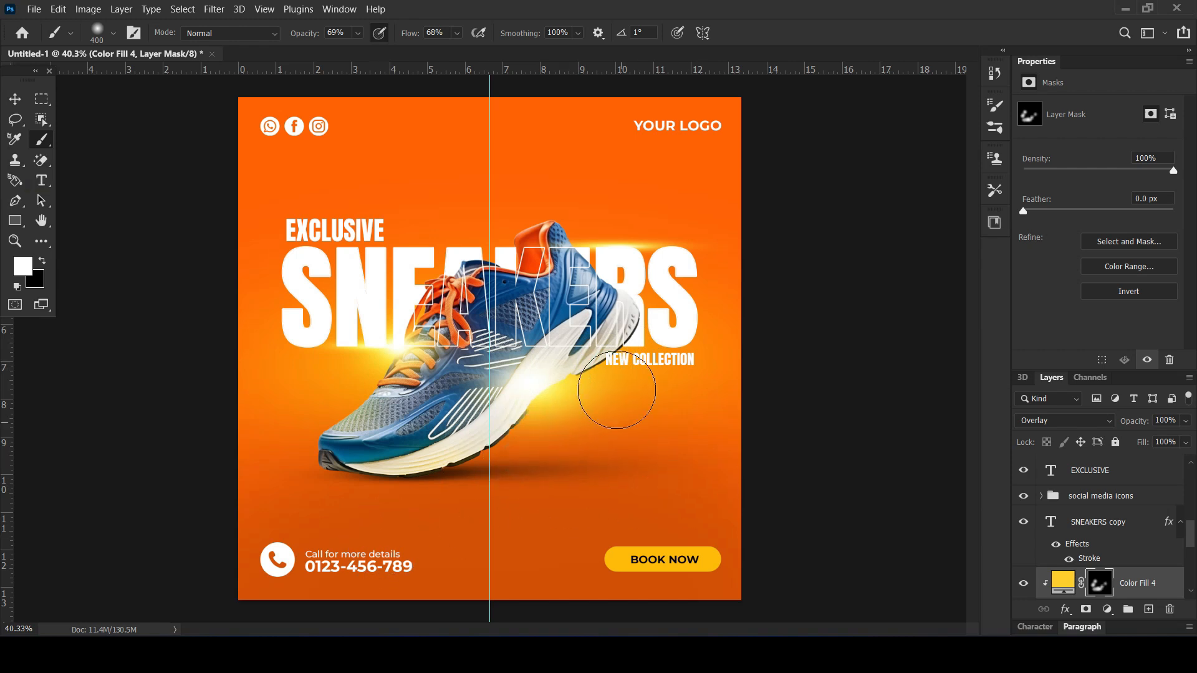
left_click(429, 316)
left_click(392, 362)
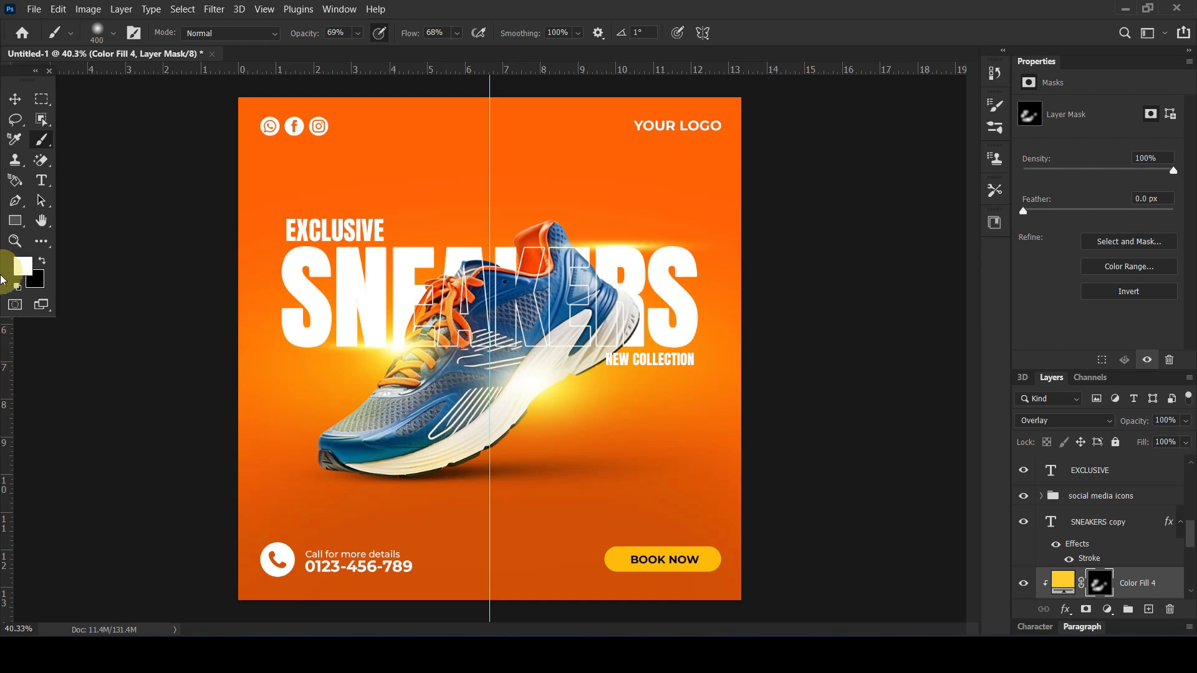
Move the upper light streak to about X 5.2 in and place its layer between the shoe and the "SNEAKERS" text
left_click(15, 98)
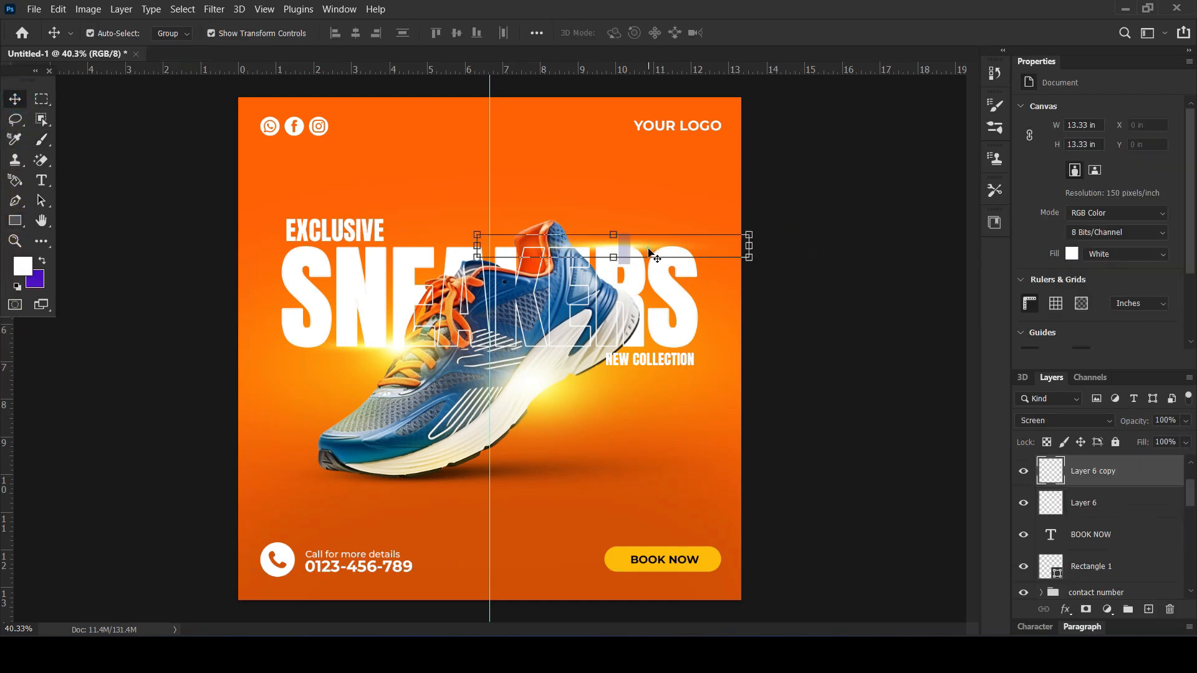
left_click_drag(645, 248, 616, 251)
left_click_drag(1051, 471, 1069, 536)
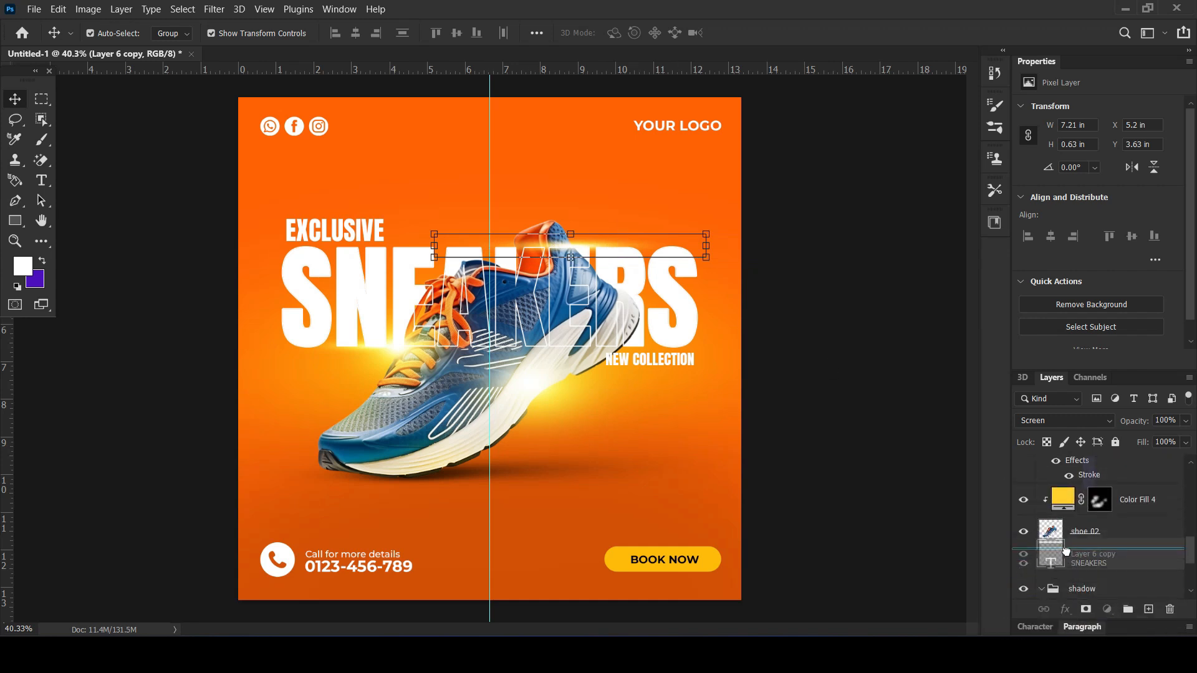
Remove the vertical centre guide from the canvas
left_click(840, 338)
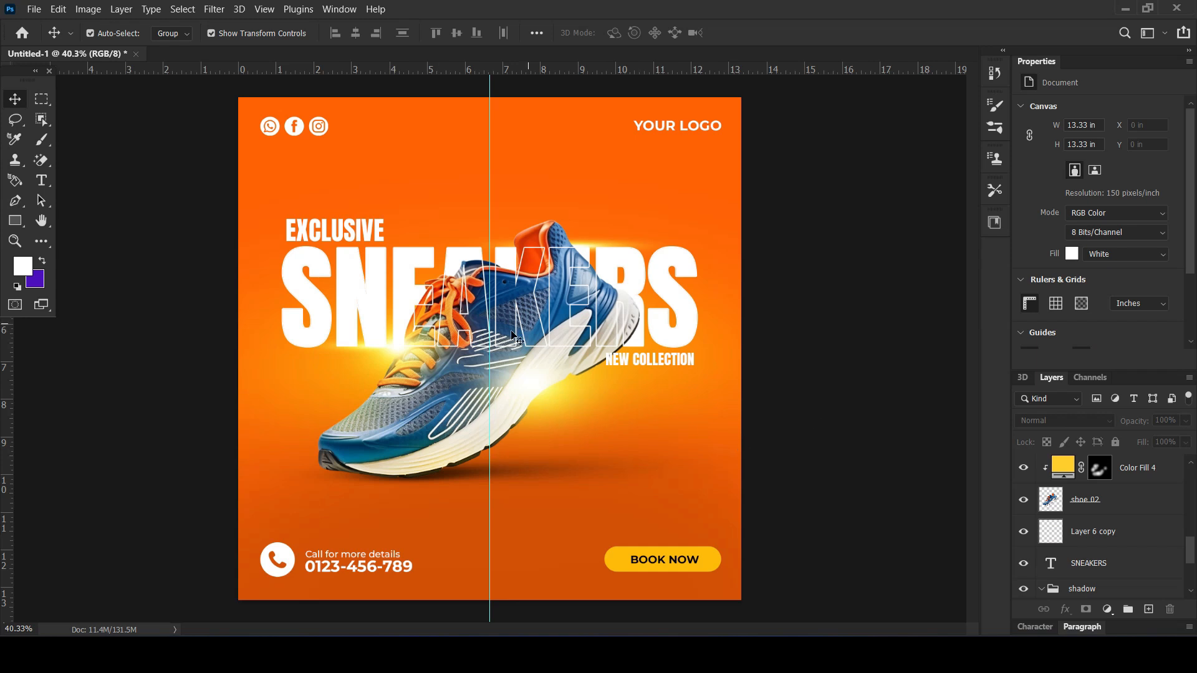
scroll(508, 337, "down", 1)
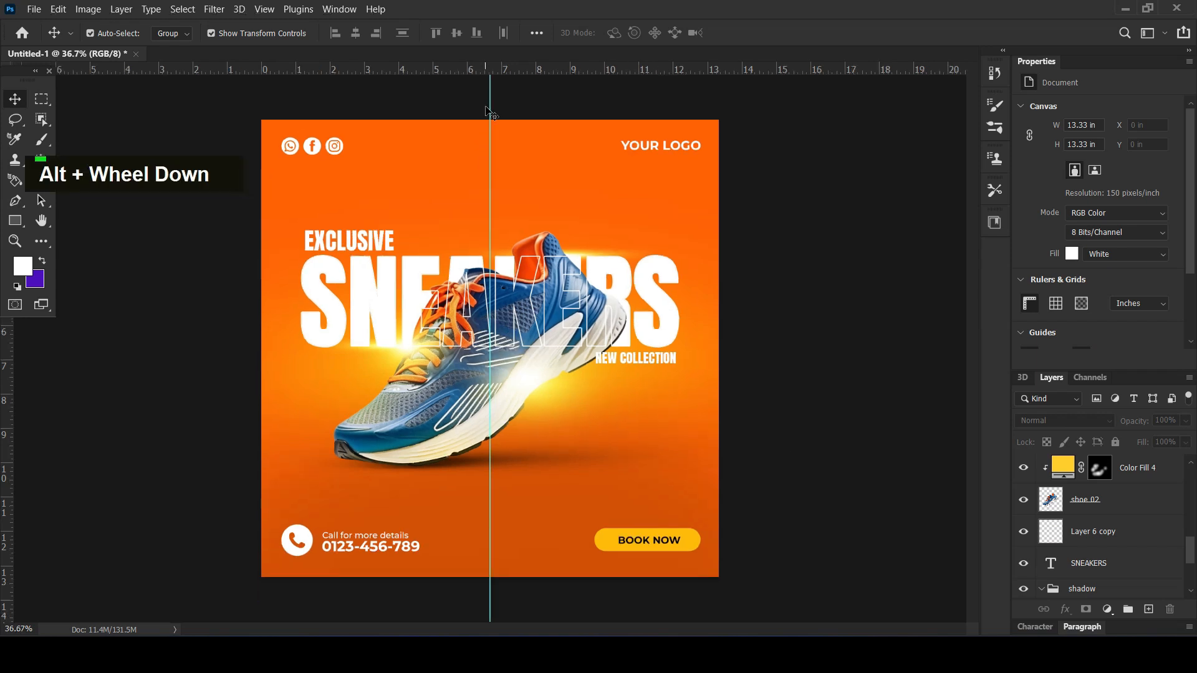
left_click_drag(497, 112, 493, 68)
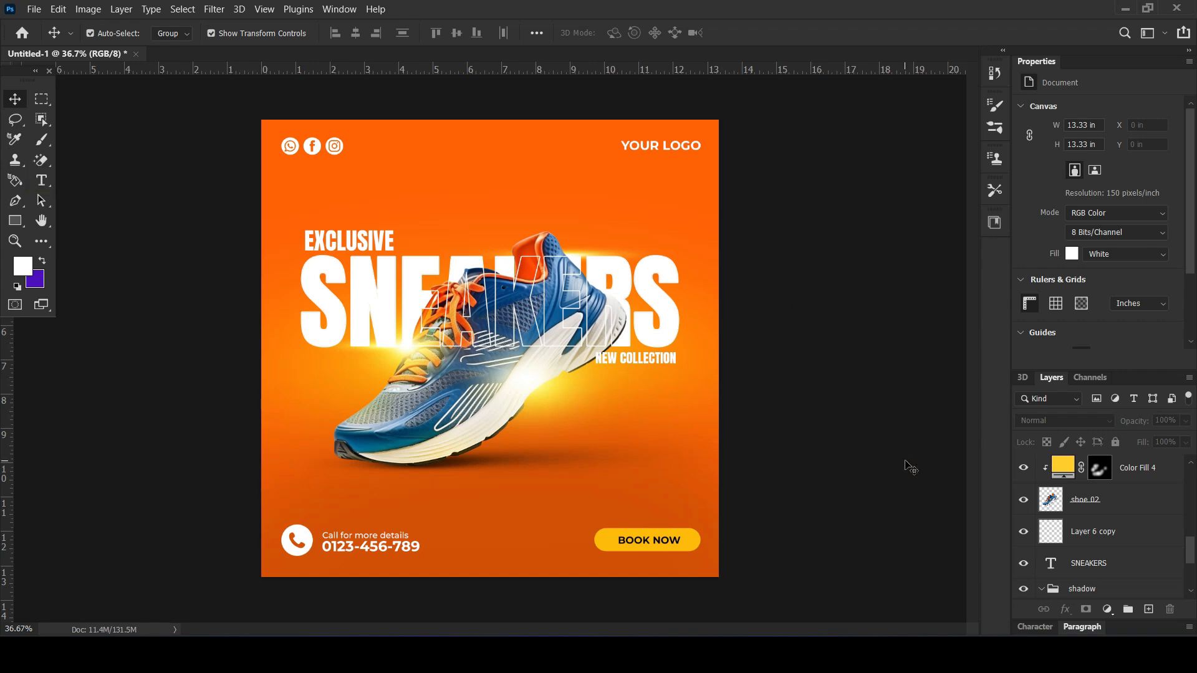
Place the crumpled white paper texture image above the BG group and enlarge it to about 18.27 × 27.41 in, covering the canvas
scroll(1116, 524, "down", 8)
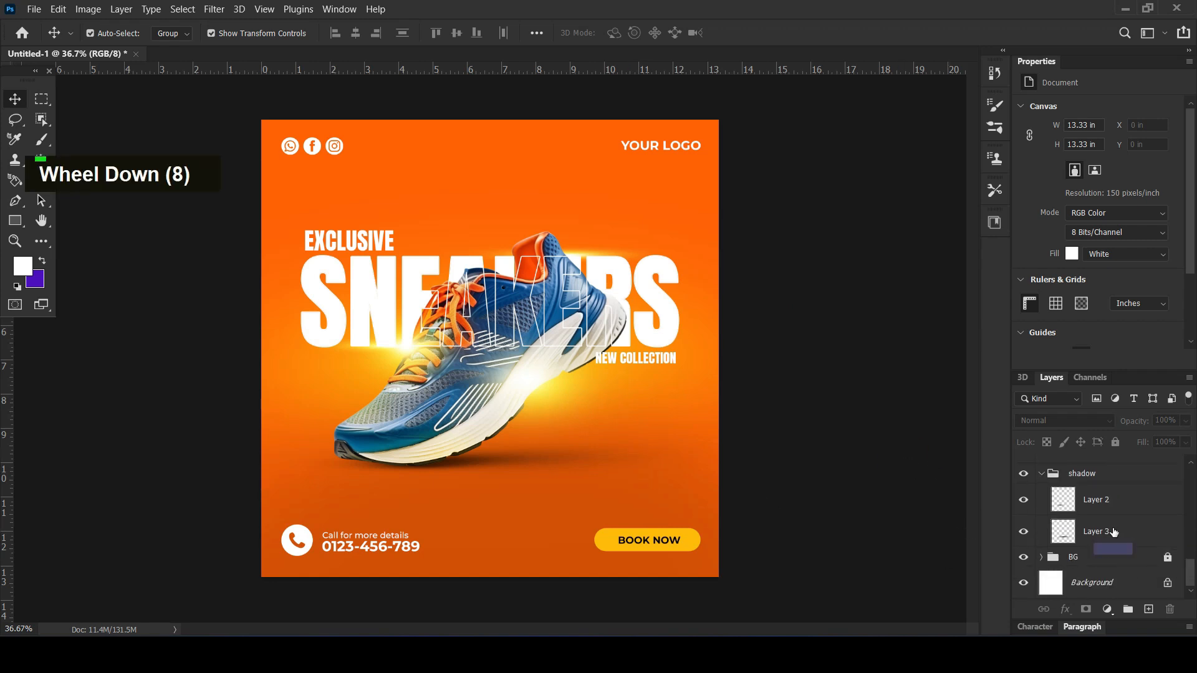
left_click(1075, 557)
mouse_move(303, 648)
left_click(303, 580)
left_click_drag(290, 459, 460, 555)
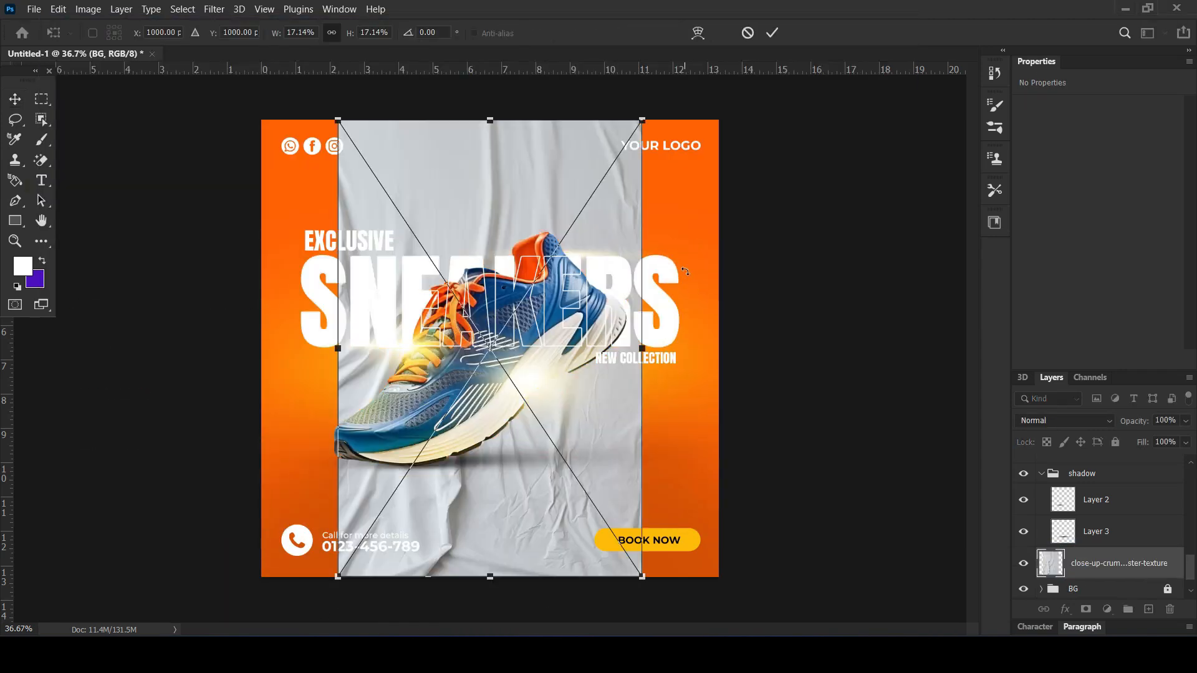
left_click_drag(641, 117, 1002, 11)
left_click_drag(681, 446, 651, 448)
key("Return")
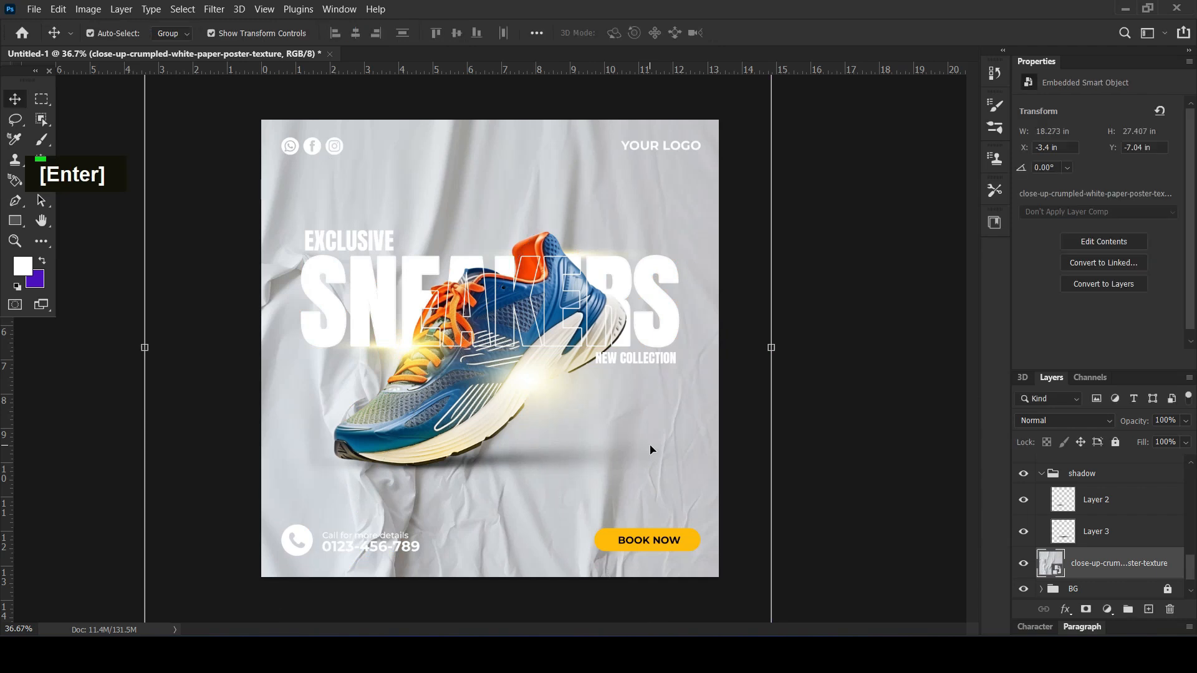
Set the paper texture's blend mode to Linear Burn and its opacity to about 34%
left_click(1066, 423)
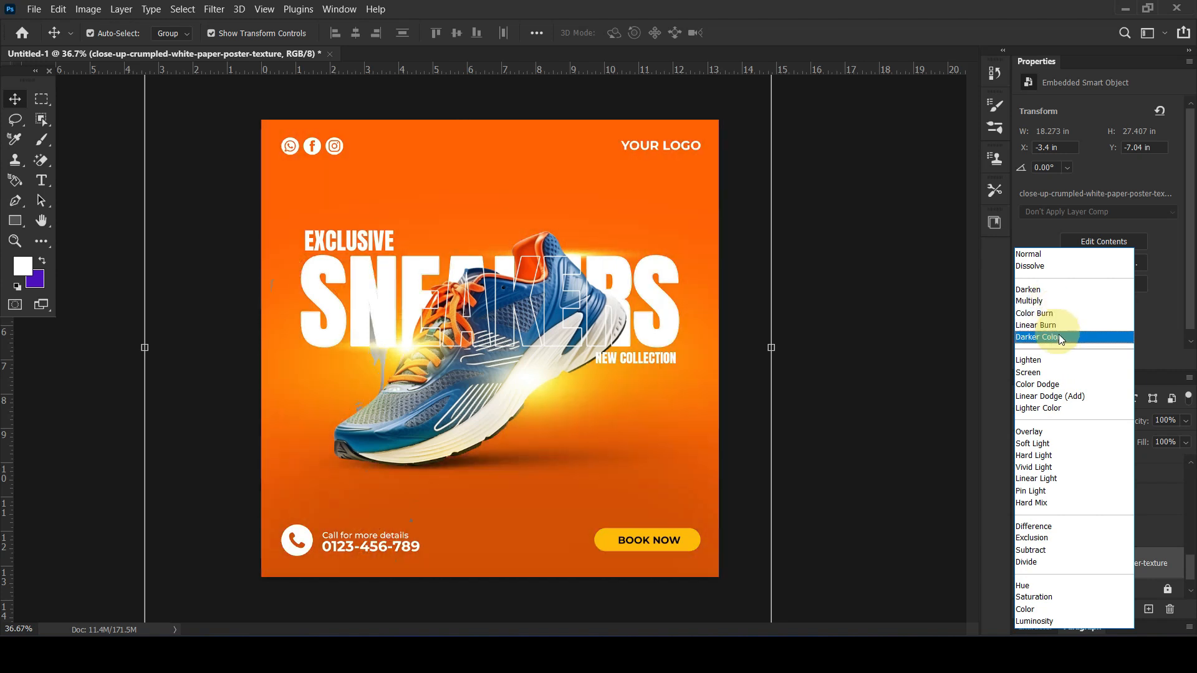
left_click(1053, 326)
left_click_drag(1125, 421, 1075, 424)
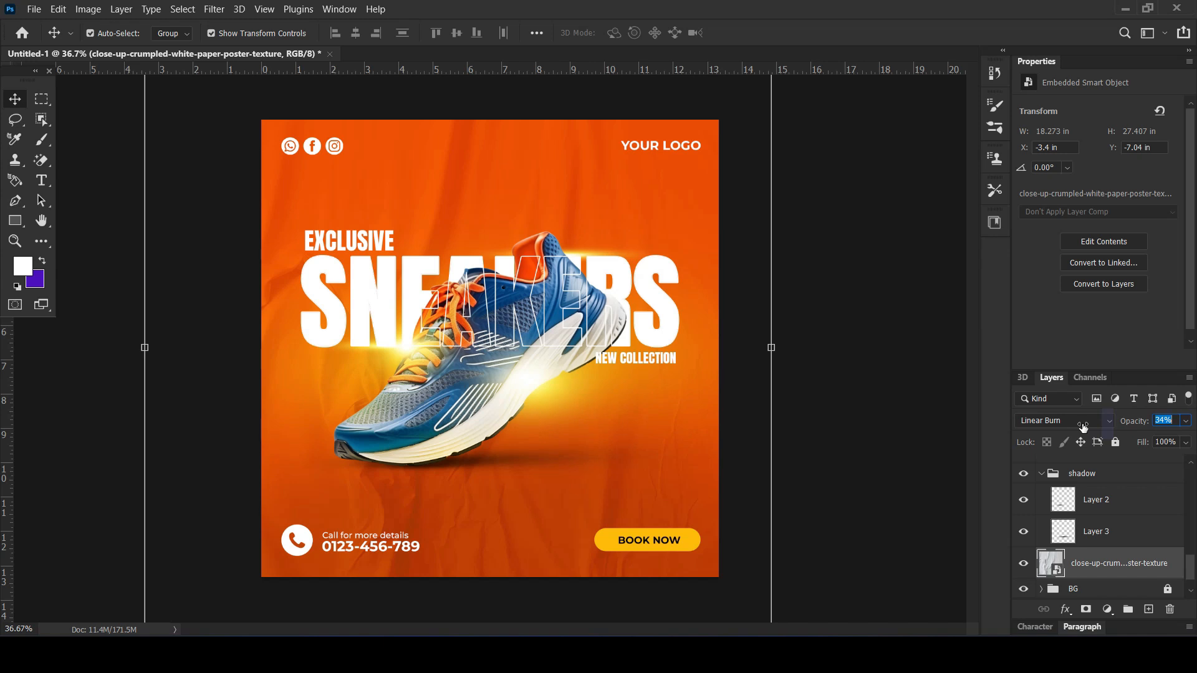
Scale the glow beneath the shoe's sole to about 55% and move it over the light at the shoe's heel collar
left_click(916, 474)
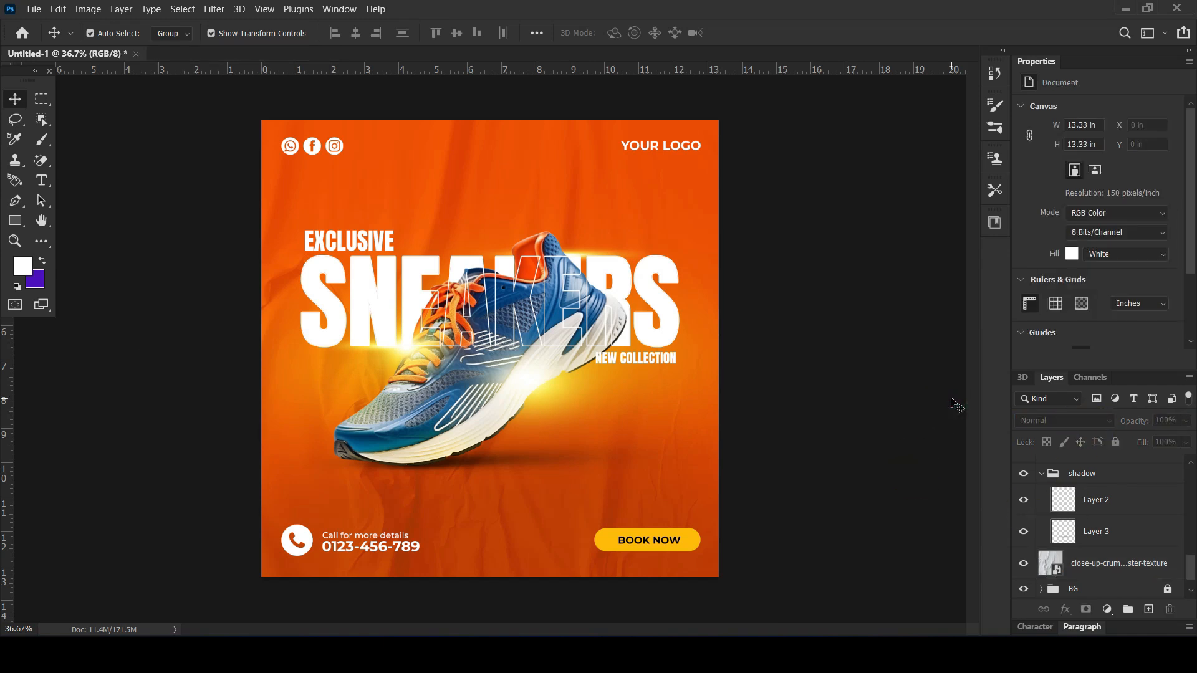
left_click(544, 392)
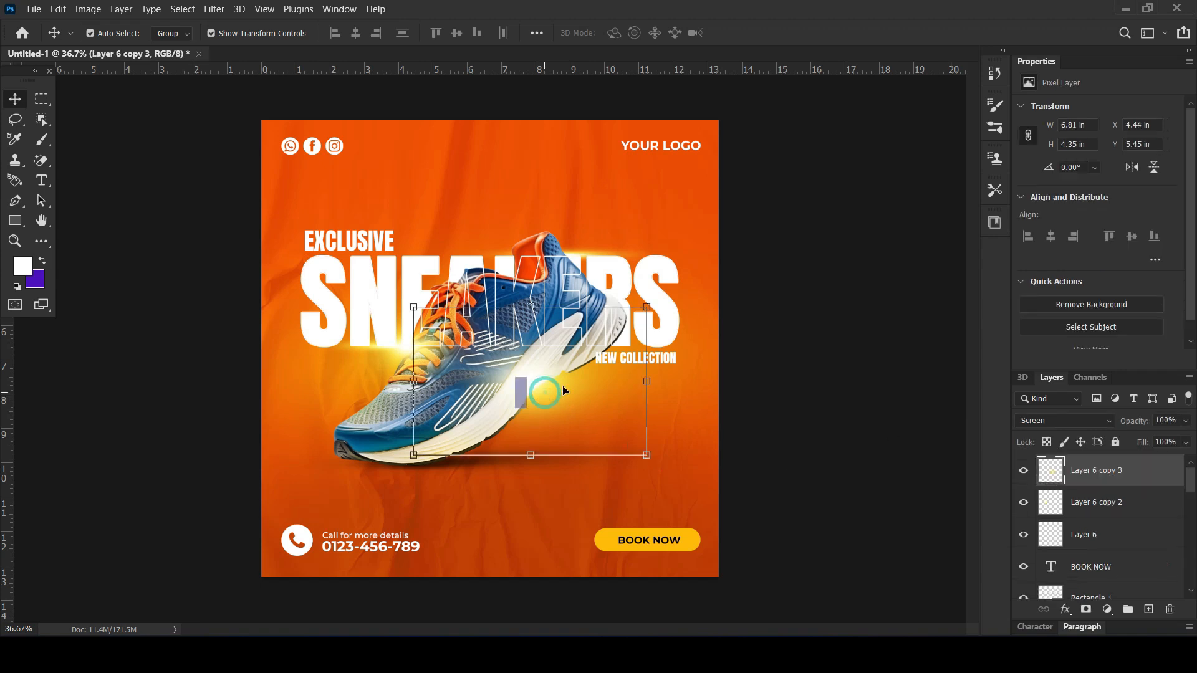
left_click_drag(646, 455, 593, 421)
left_click_drag(539, 389, 581, 268)
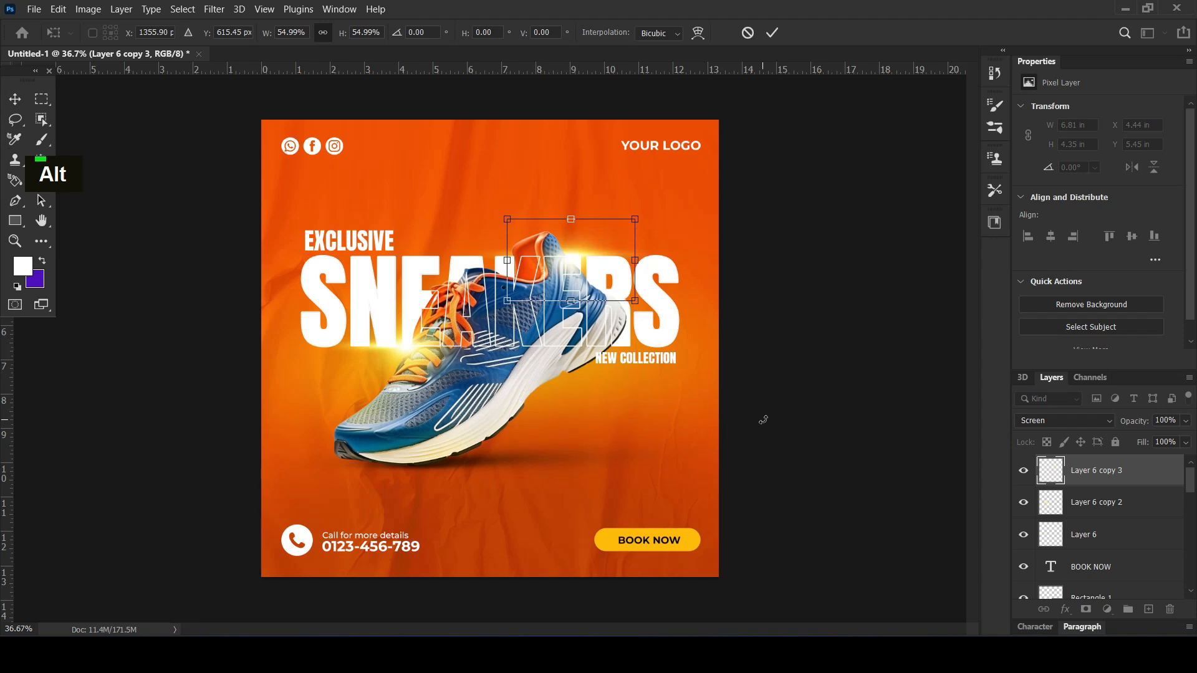
key("Return")
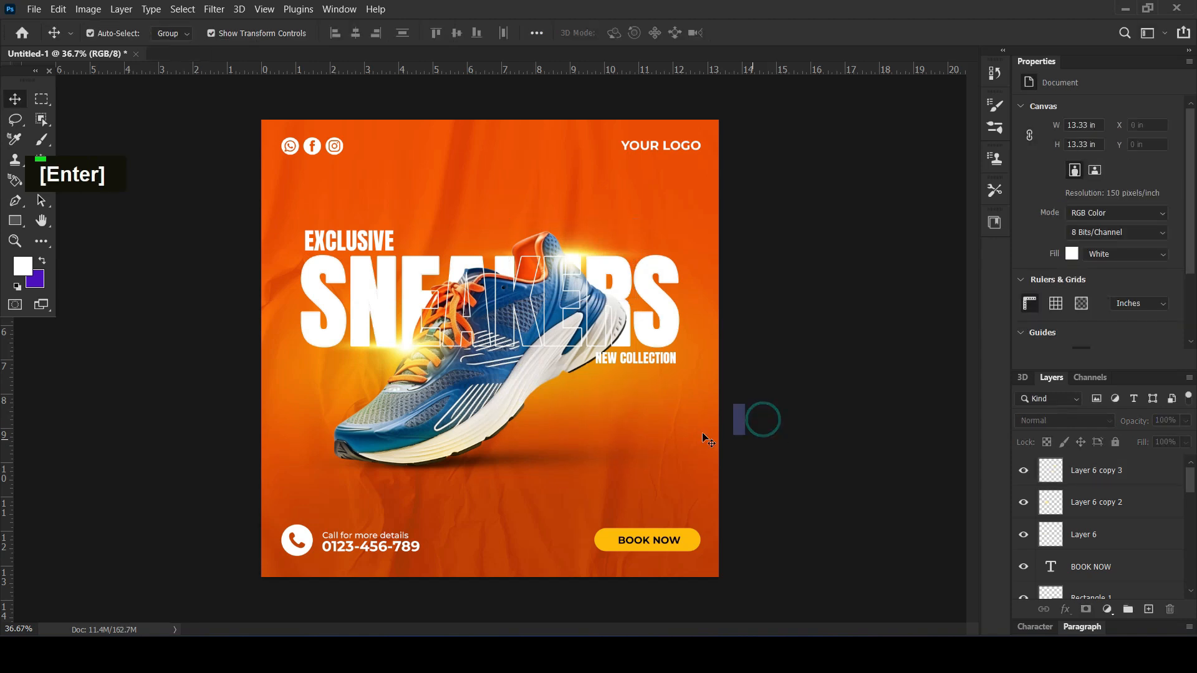
Stretch the overlay glow on Layer 1 in the BG group downward to a height of about 16.05 in
left_click(571, 406)
scroll(1097, 577, "down", 1)
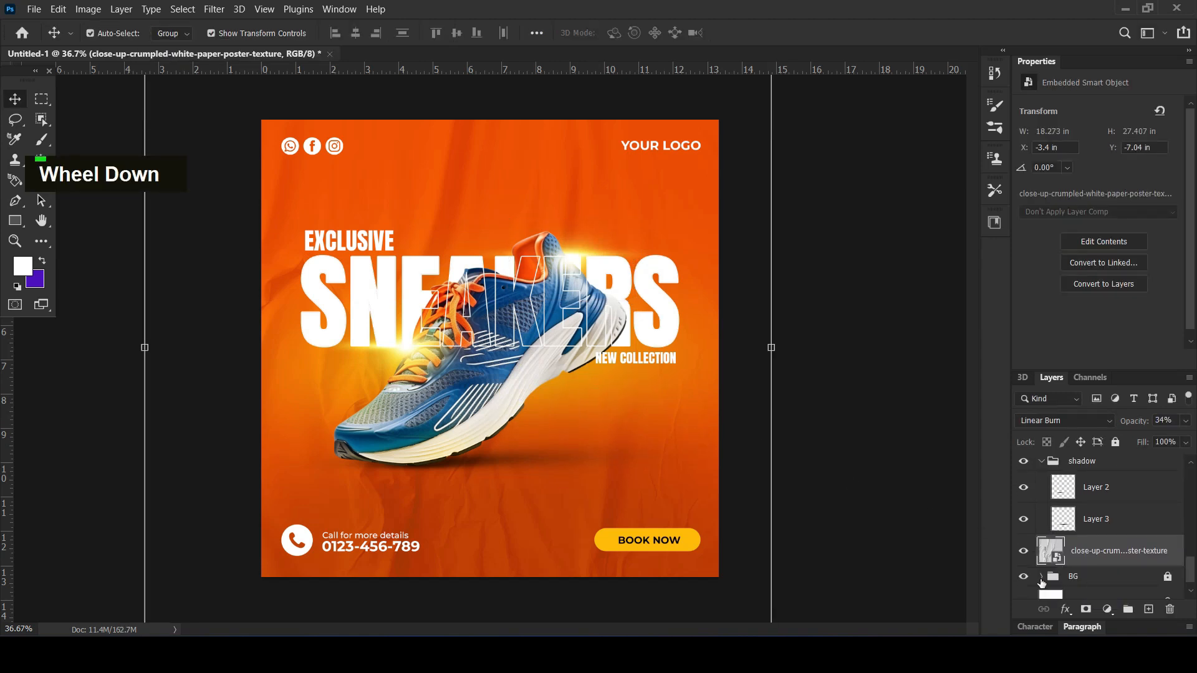
left_click(1122, 577)
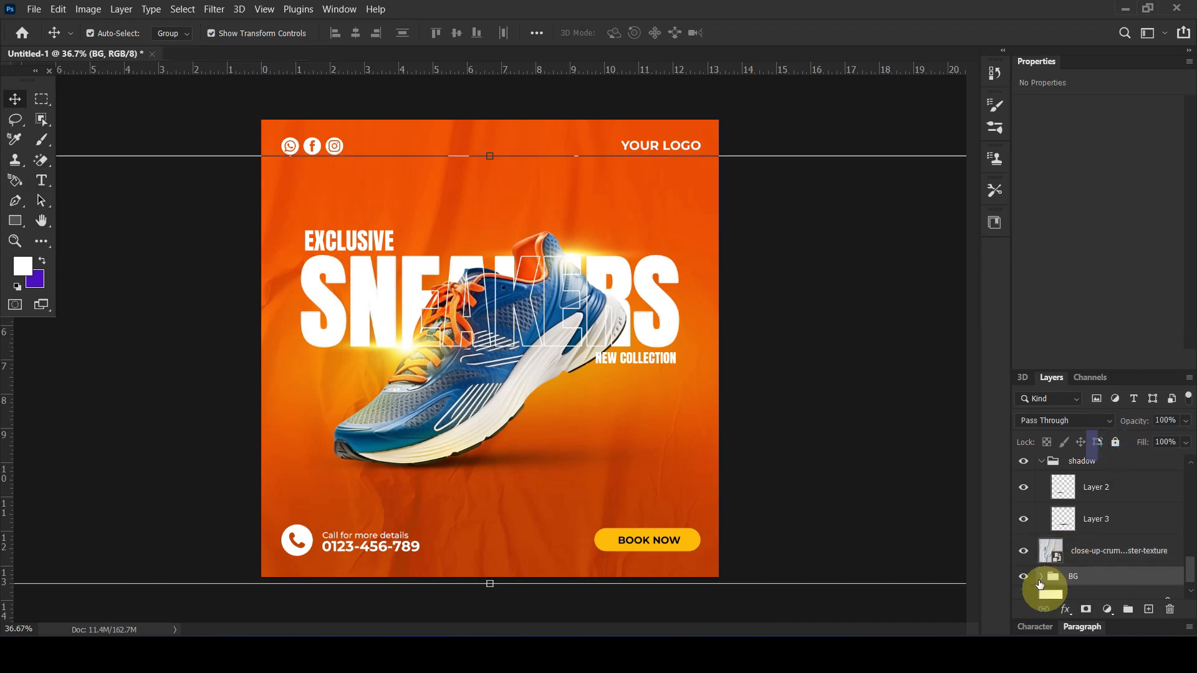
left_click(1042, 577)
scroll(1104, 533, "down", 4)
scroll(1104, 532, "down", 1)
left_click(1104, 538)
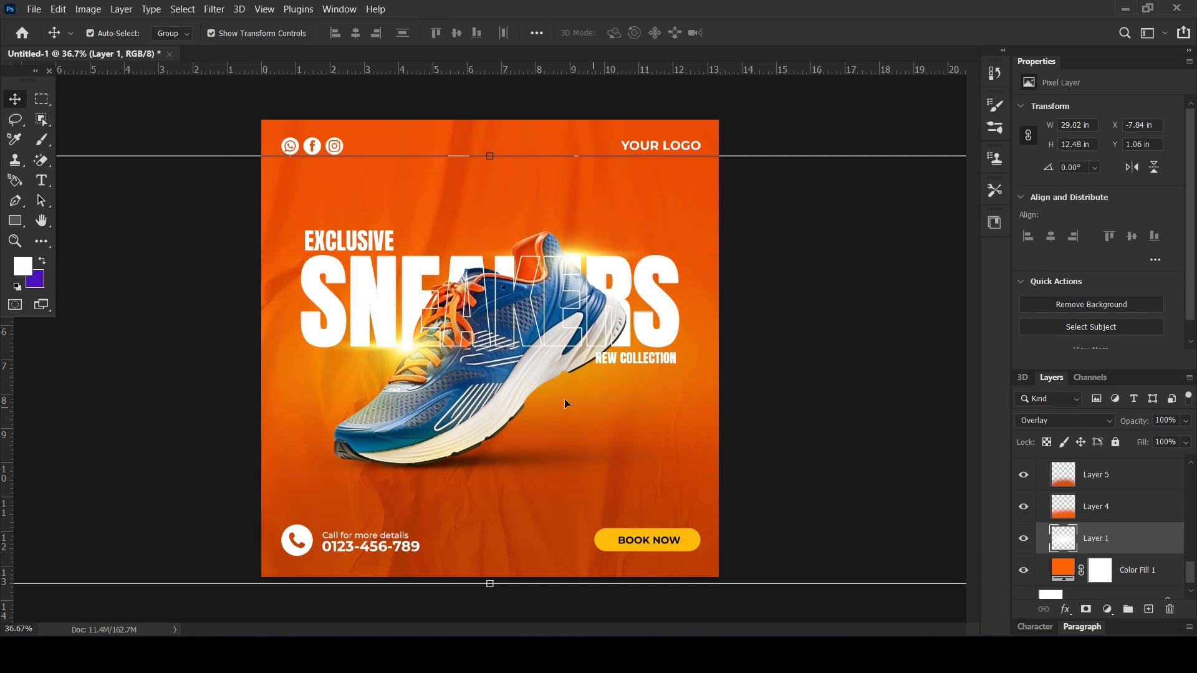
scroll(565, 403, "down", 5, "alt")
left_click_drag(492, 493, 491, 572)
key("Return")
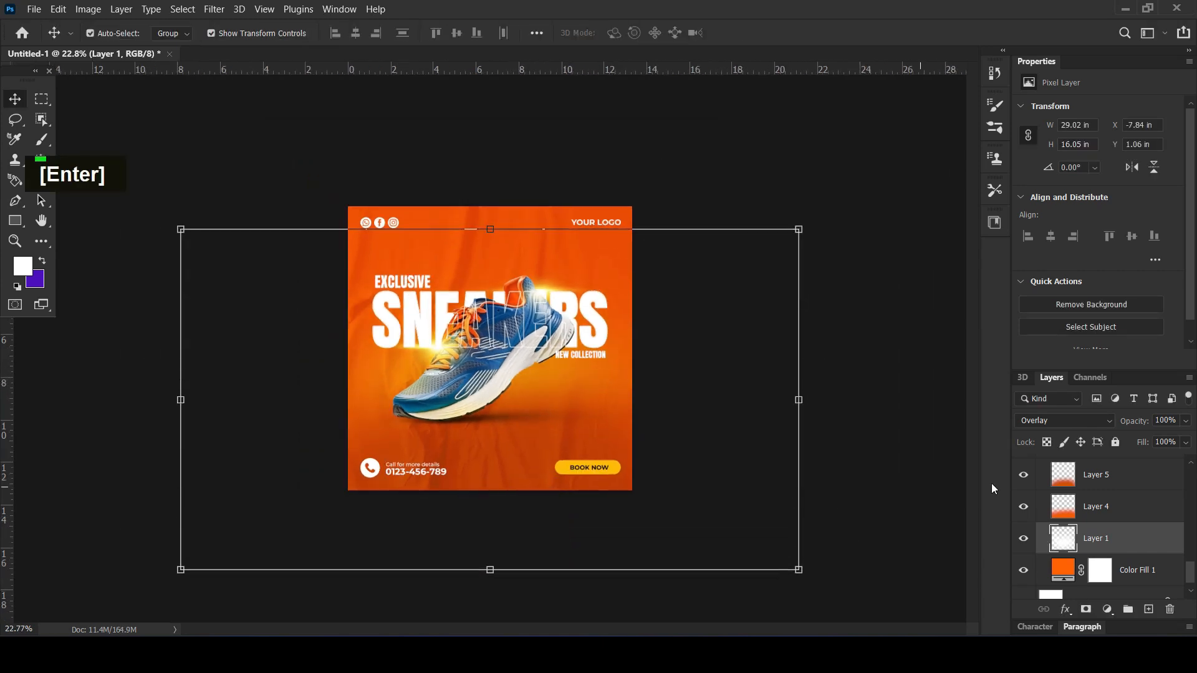
Compress Layer 5 and Layer 4 together from their upper edge to a height of about 6.67 in
left_click(1109, 475)
left_click(1110, 505, "shift")
left_click_drag(491, 323, 493, 351)
key("Return")
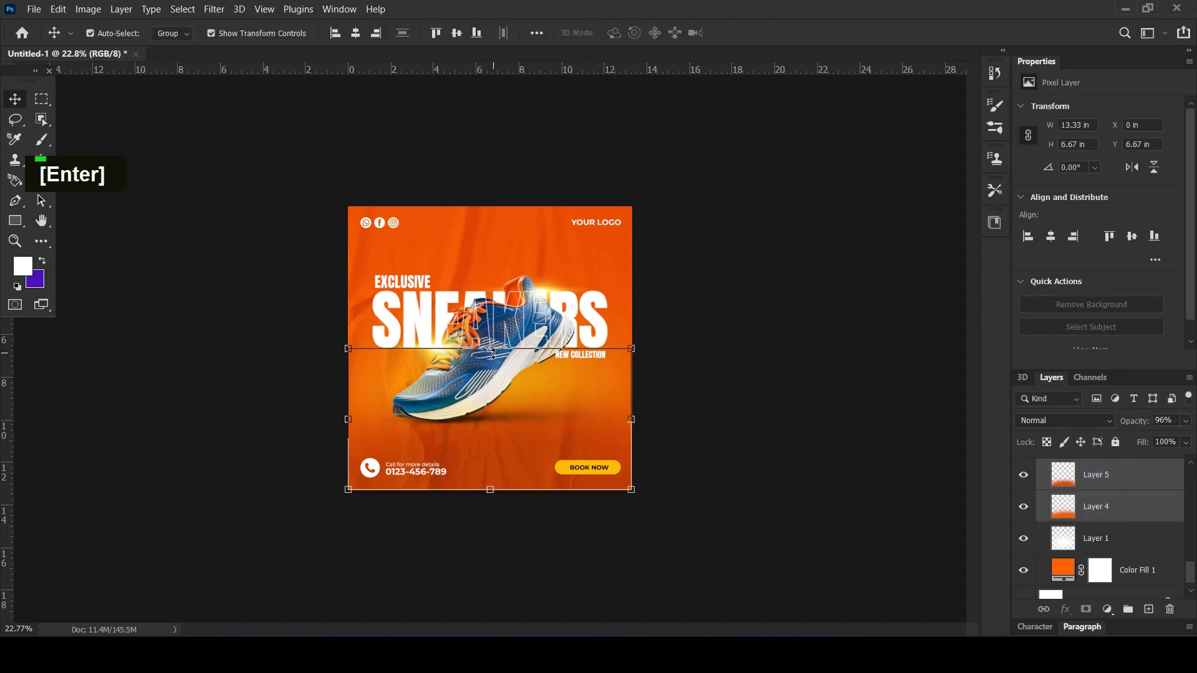
left_click(714, 322)
scroll(714, 322, "up", 6)
scroll(715, 321, "down", 1)
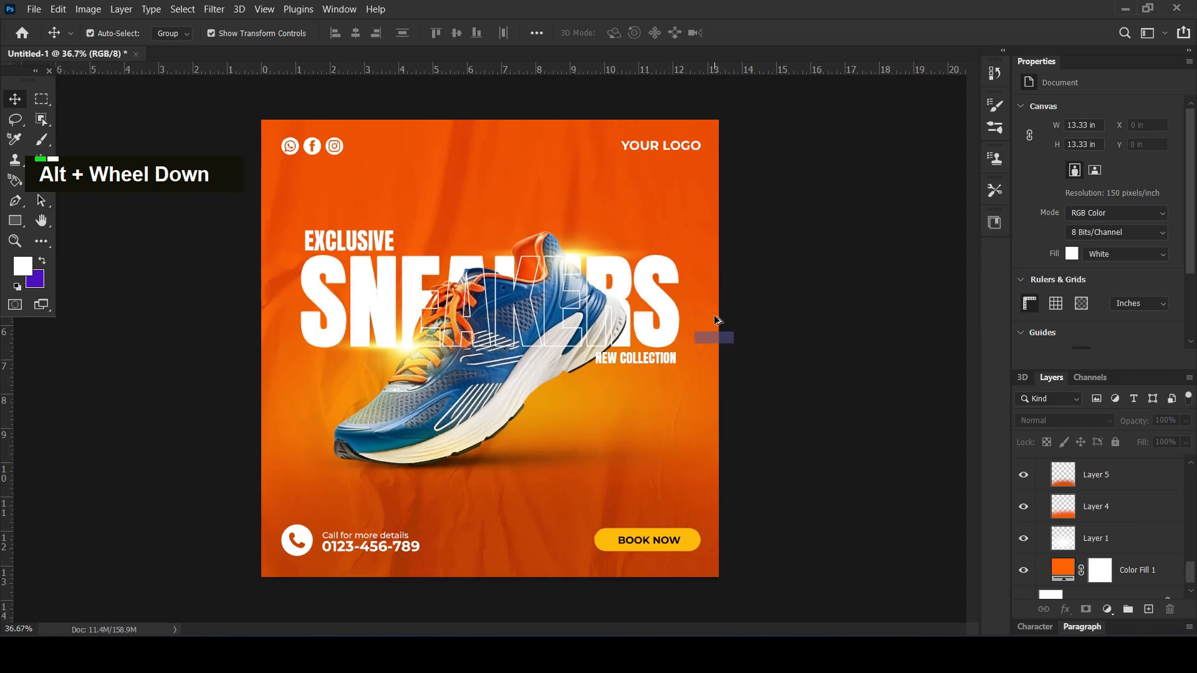
Stretch the Layer 1 glow upward to a height of about 18.73 in, with its upper edge at about Y -1.63 in
left_click(1105, 545)
left_click_drag(487, 160, 487, 64)
key("Return")
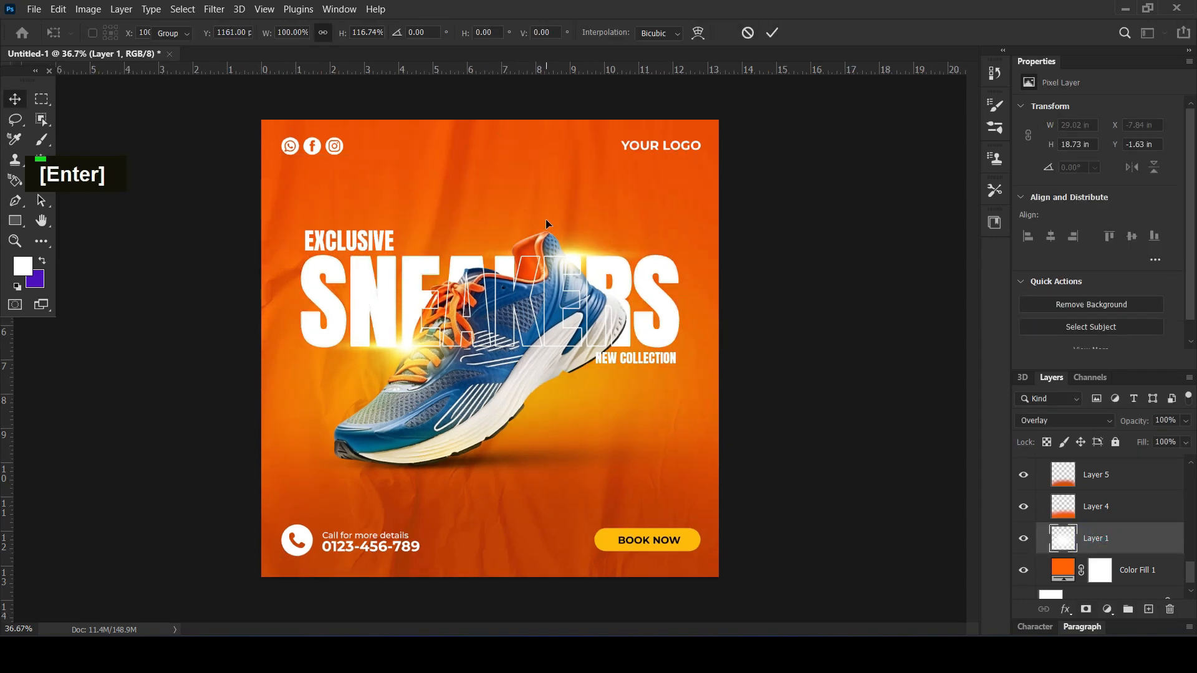
left_click(602, 408)
key("ctrl+z")
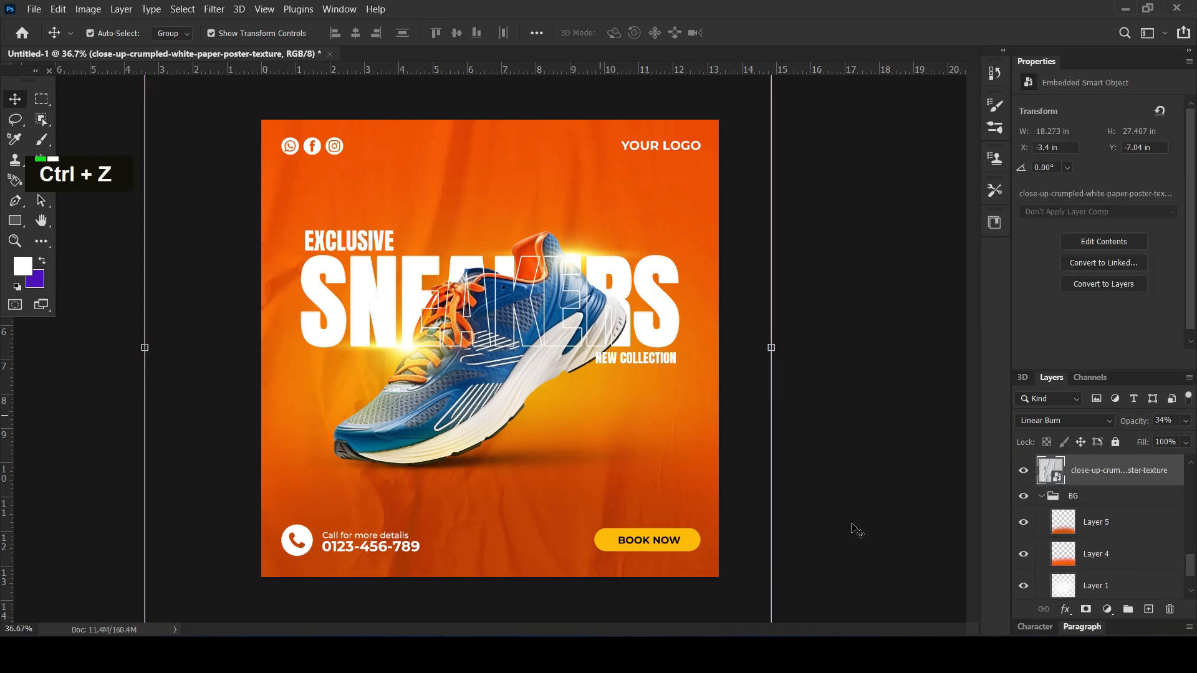
Move the Layer 4 orange gradient down to about Y 7.11 in
left_click(1109, 585)
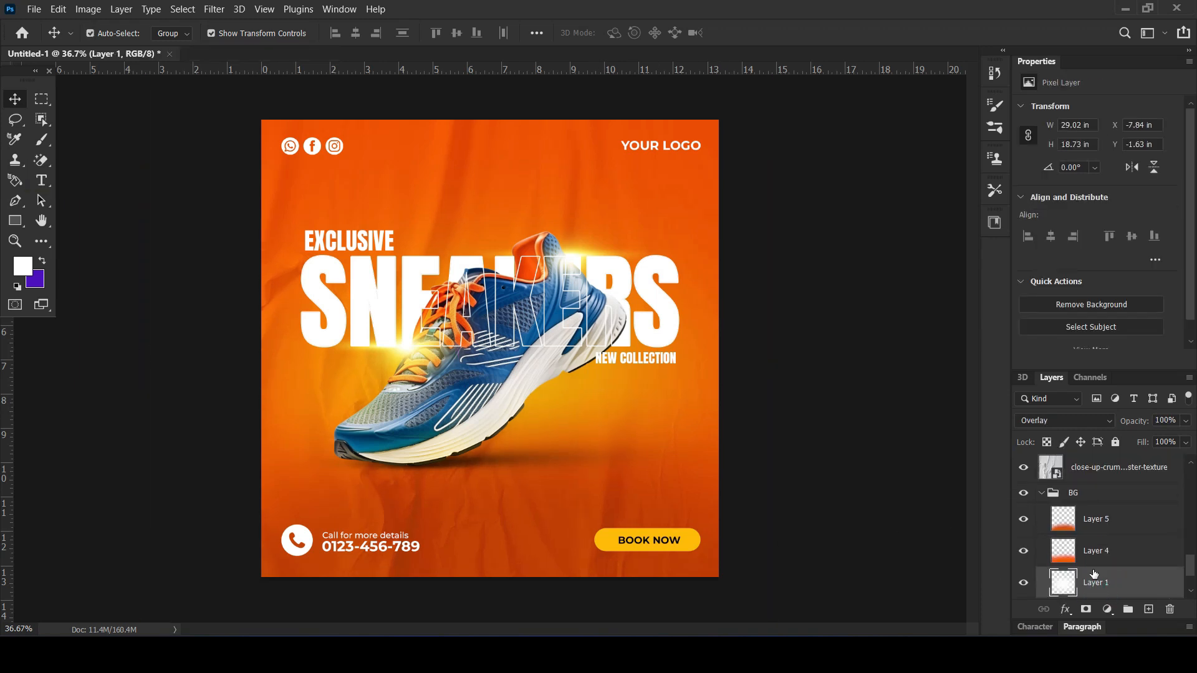
left_click(1098, 551)
key("ctrl+t")
left_click_drag(586, 437, 586, 451)
key("Return")
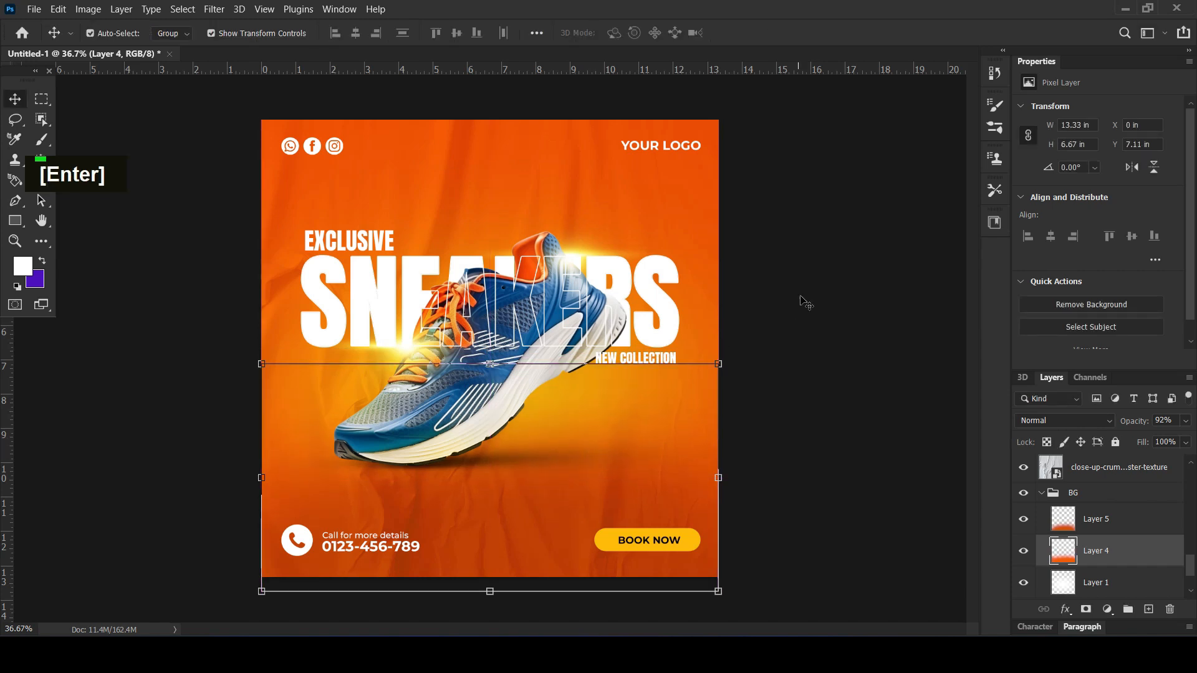
left_click(800, 303)
Compress the Layer 1 glow from its upper edge to a height of about 13.87 in, starting at about Y 3.23 in
scroll(800, 303, "down", 3, "alt")
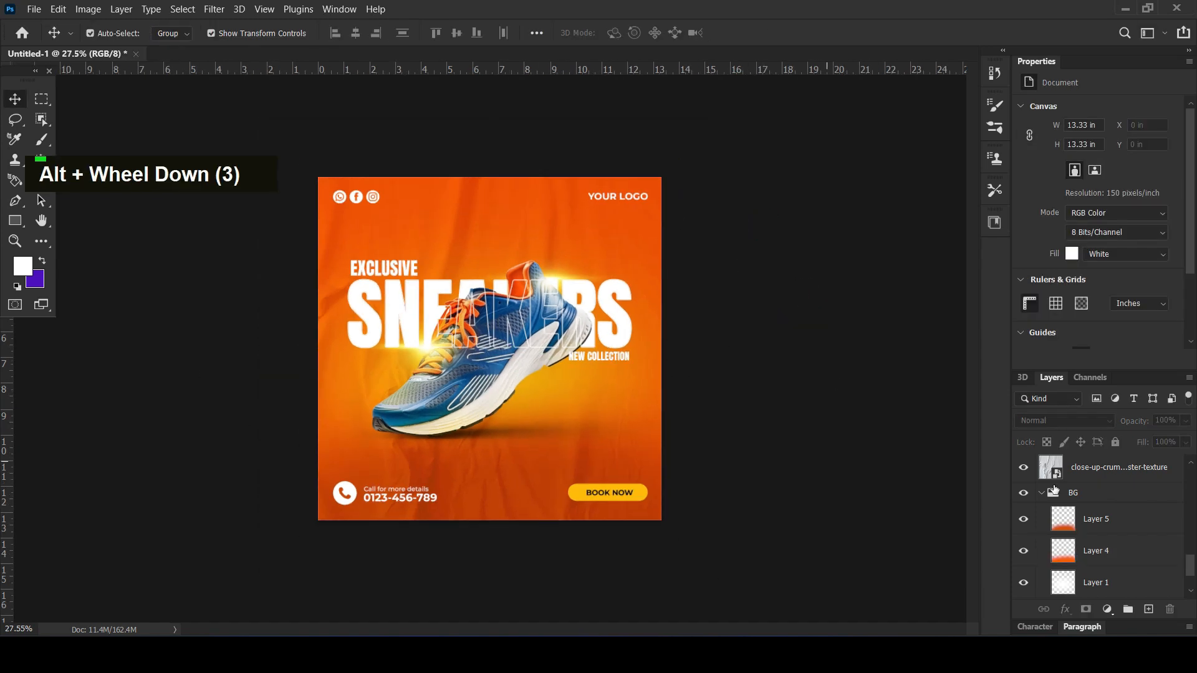
scroll(1054, 489, "down", 1)
left_click(1104, 552)
left_click_drag(486, 139, 470, 266)
key("Return")
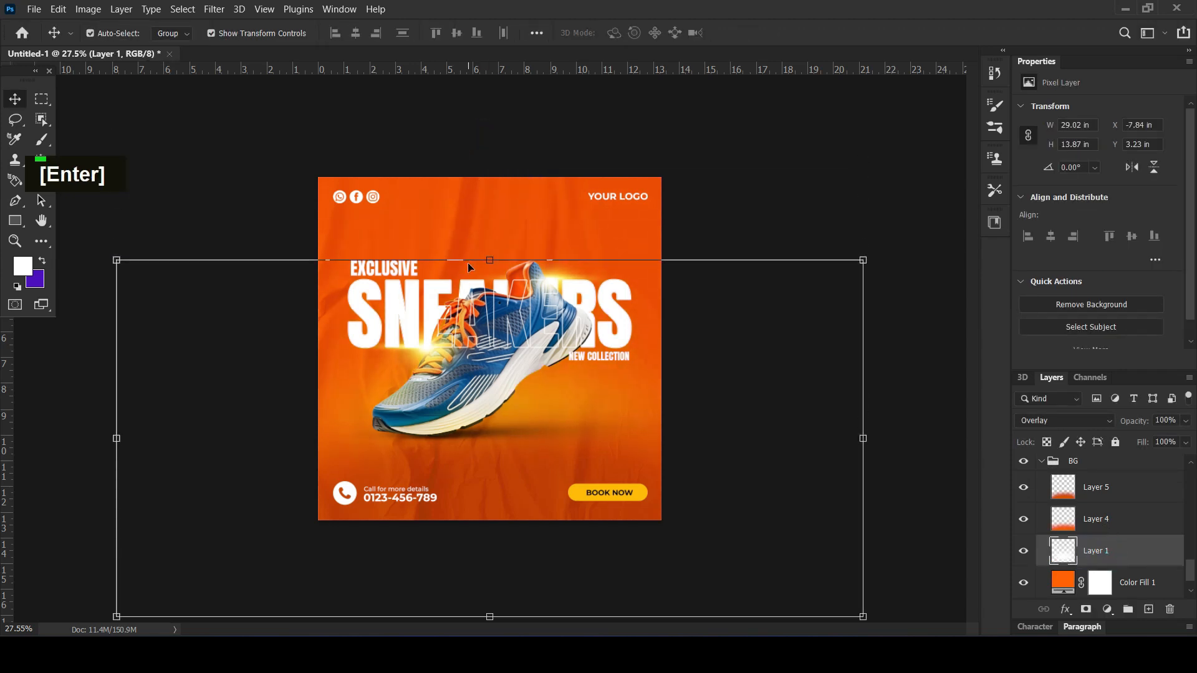
left_click(788, 140)
scroll(673, 303, "up", 3)
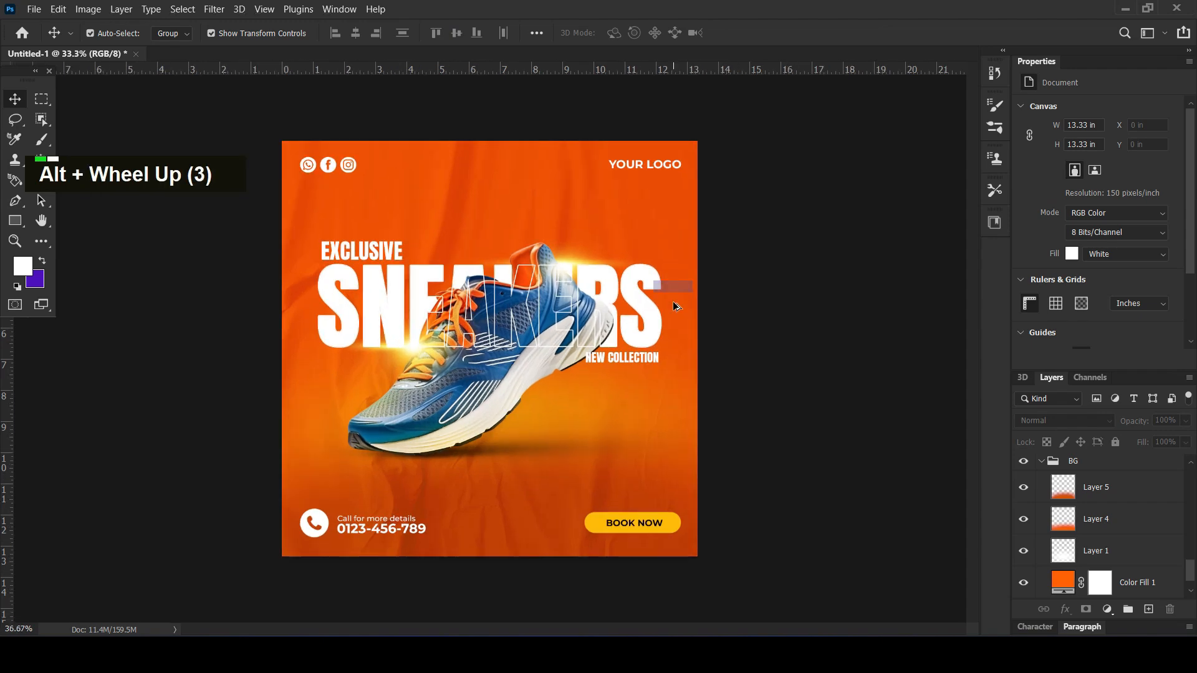